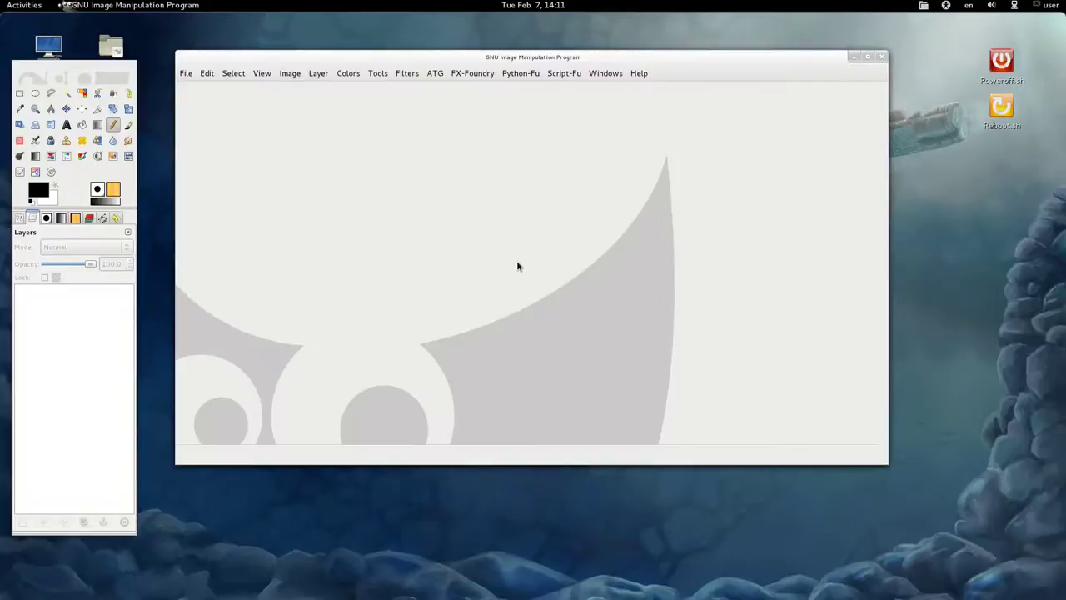
Create a new blank 640×400 image and paint a black '1' in its middle.
click(190, 75)
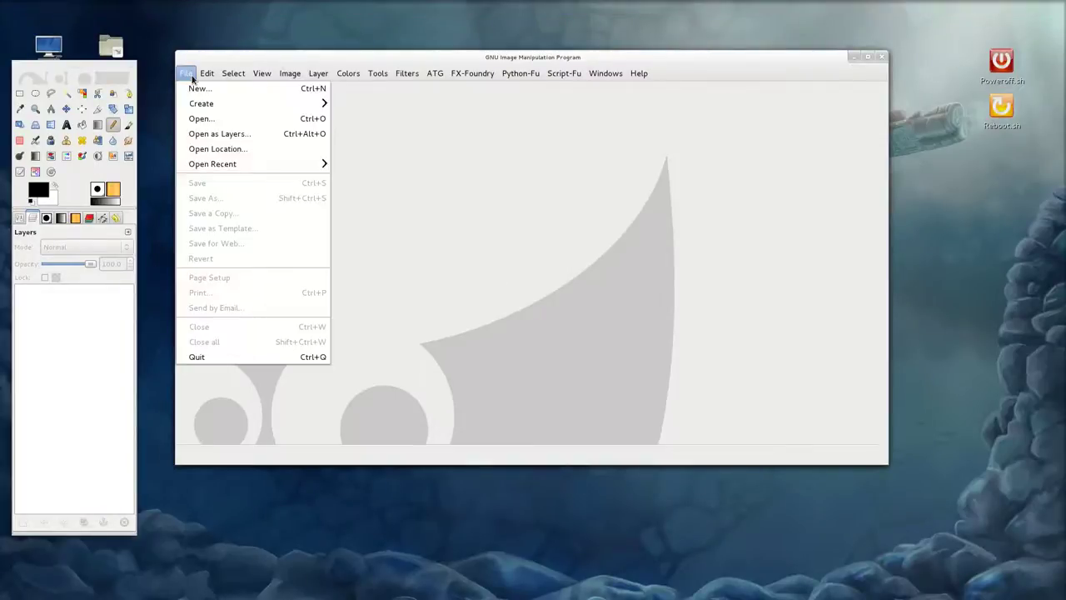
click(199, 88)
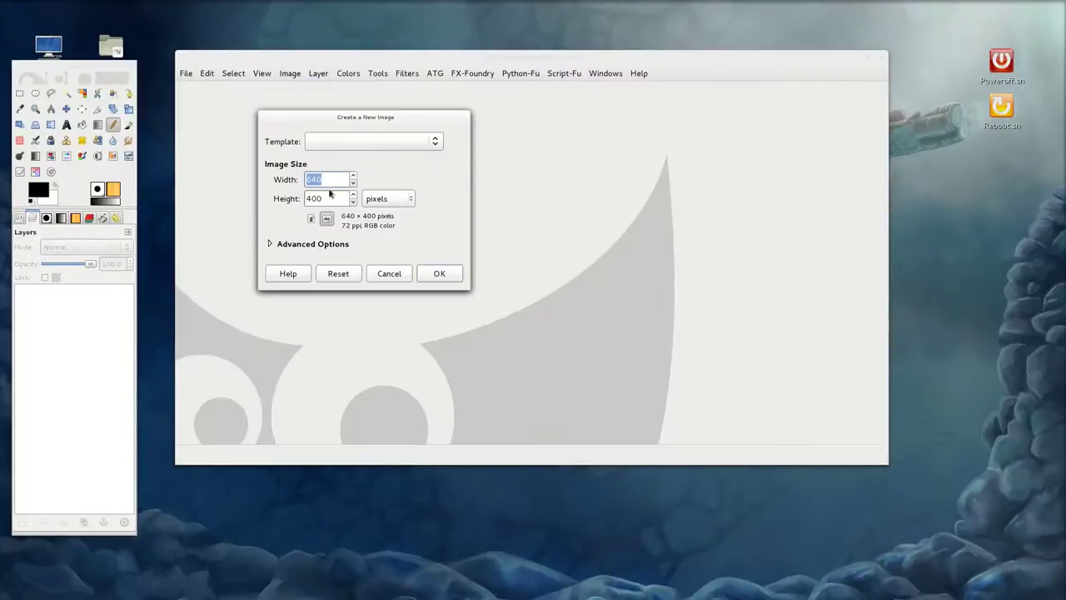
click(441, 276)
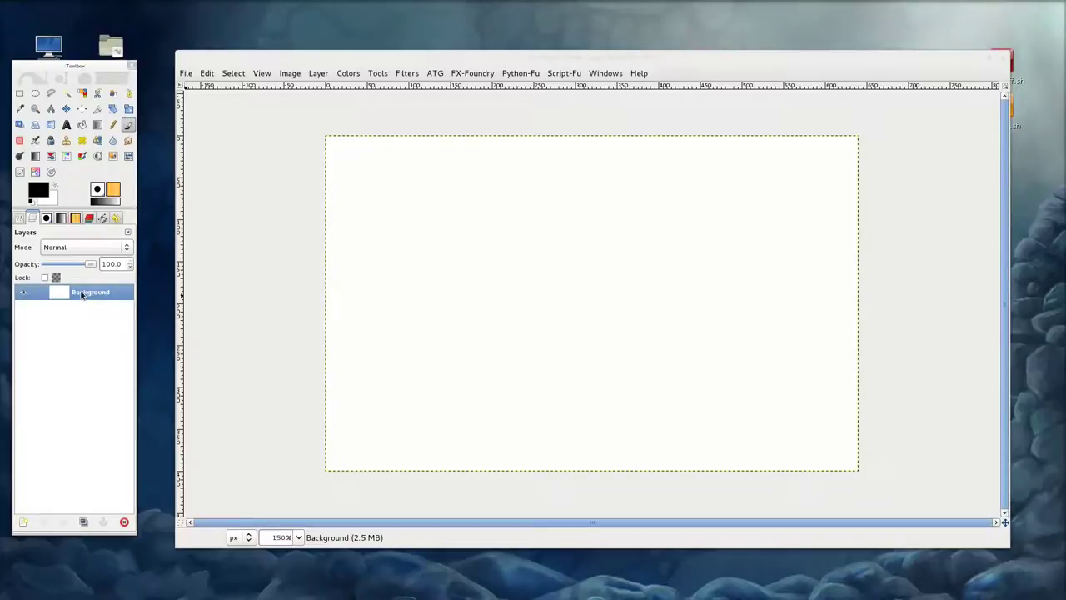
mouse_move(541, 294)
mouse_down()
mouse_move(601, 207)
mouse_move(605, 428)
mouse_up()
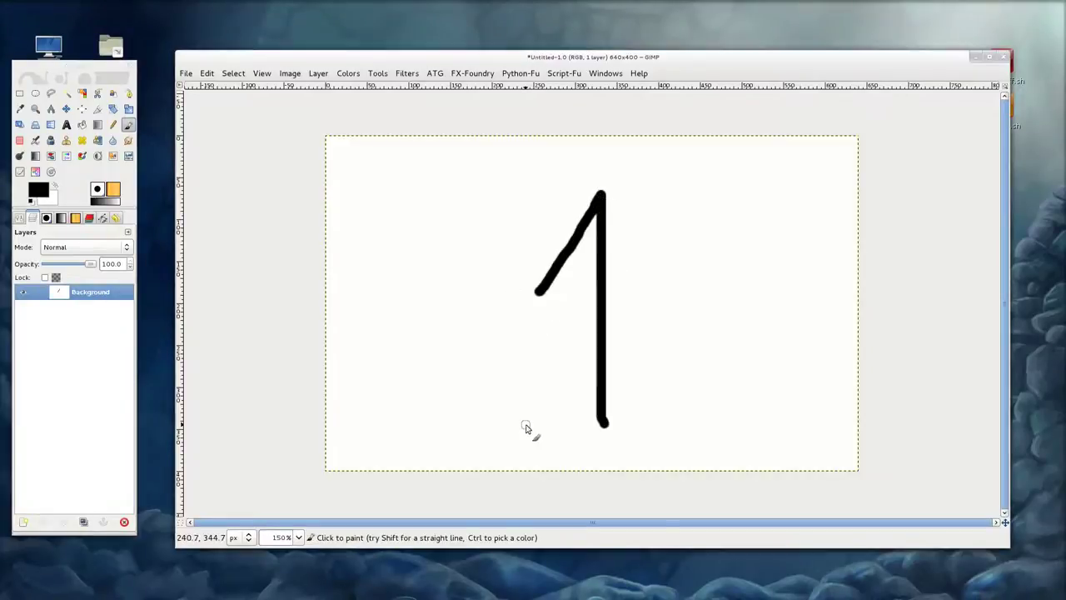
Add two white-filled layers, painting numeral 2 on the first and 3 on the second.
click(22, 523)
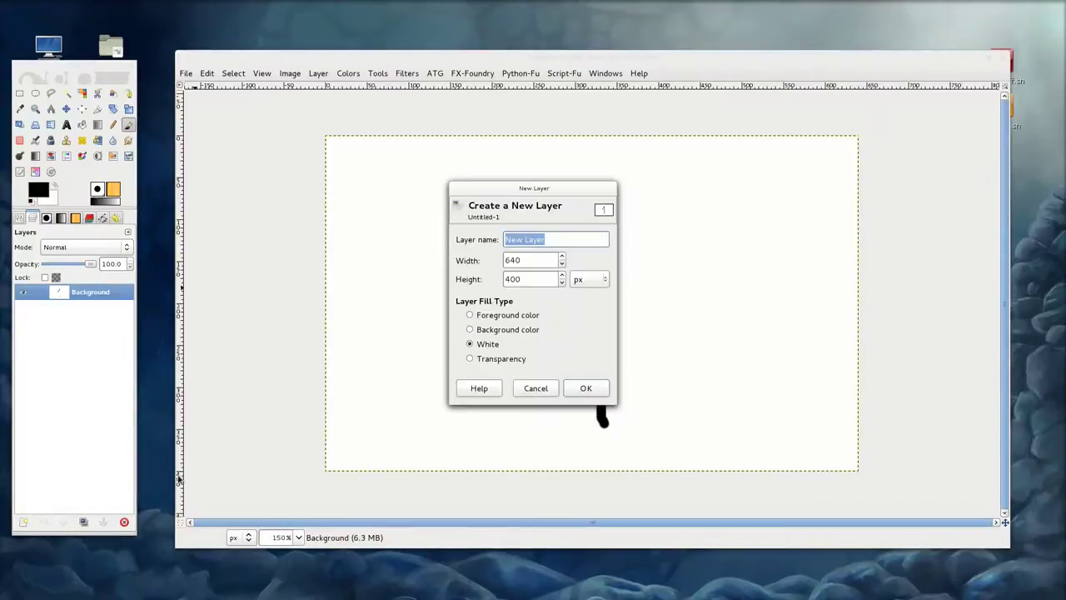
click(586, 388)
mouse_move(533, 220)
mouse_down()
mouse_move(589, 210)
mouse_move(618, 407)
mouse_up()
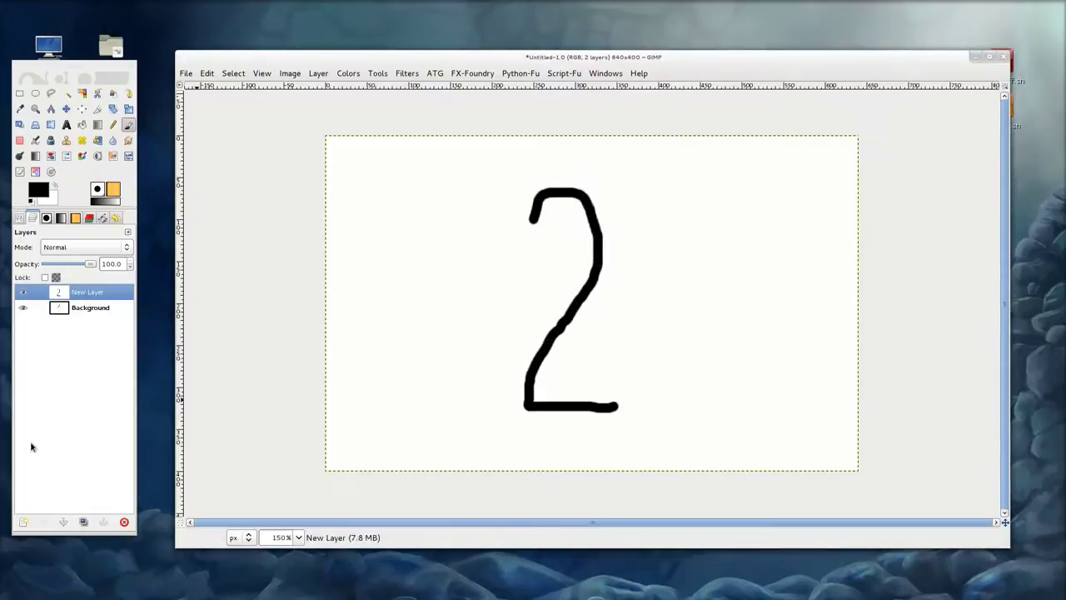
click(22, 523)
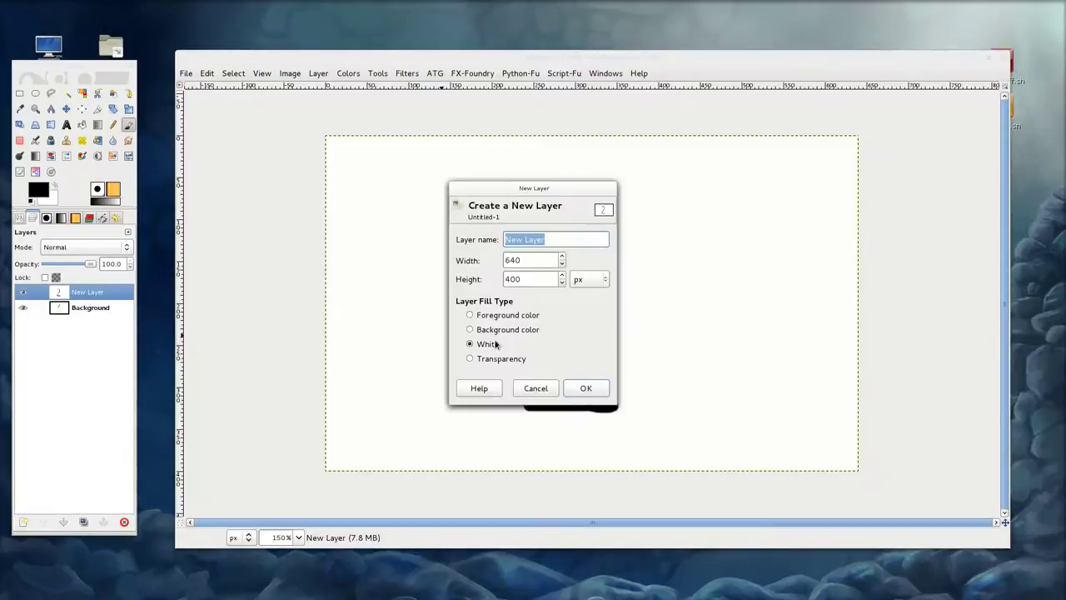
click(586, 388)
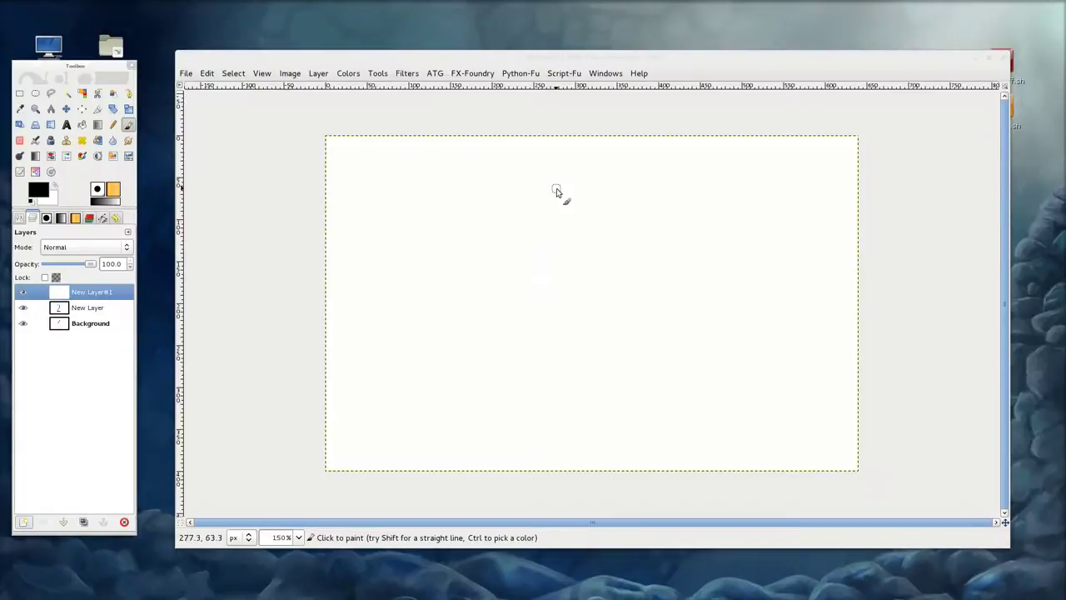
mouse_move(551, 180)
mouse_down()
mouse_move(629, 288)
mouse_move(515, 390)
mouse_up()
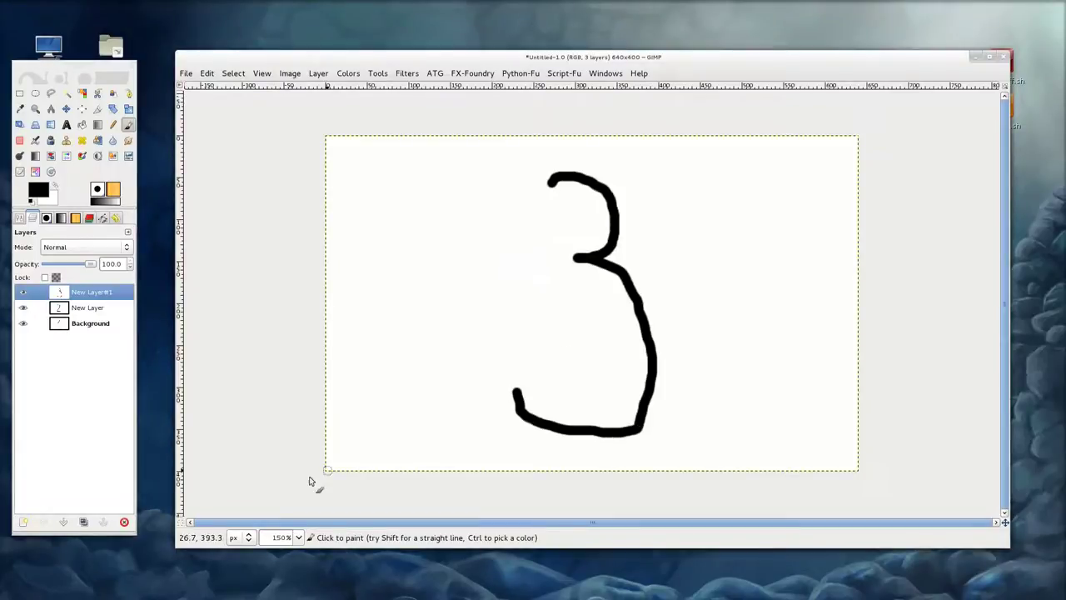
Add two more white layers, painting numeral 4 and numeral 5 on them.
click(30, 522)
click(588, 388)
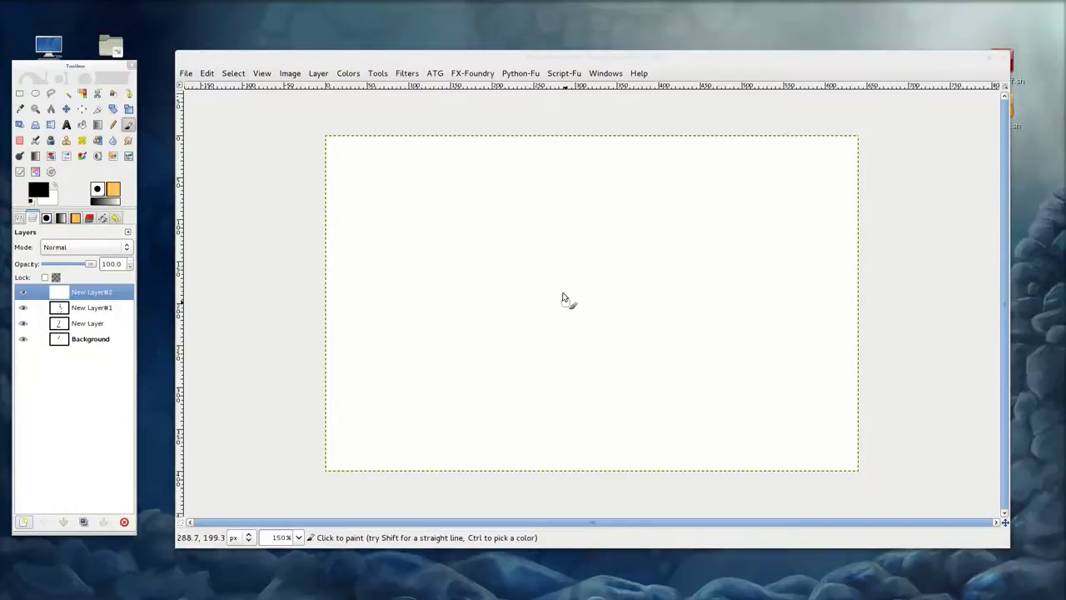
drag(571, 185, 592, 290)
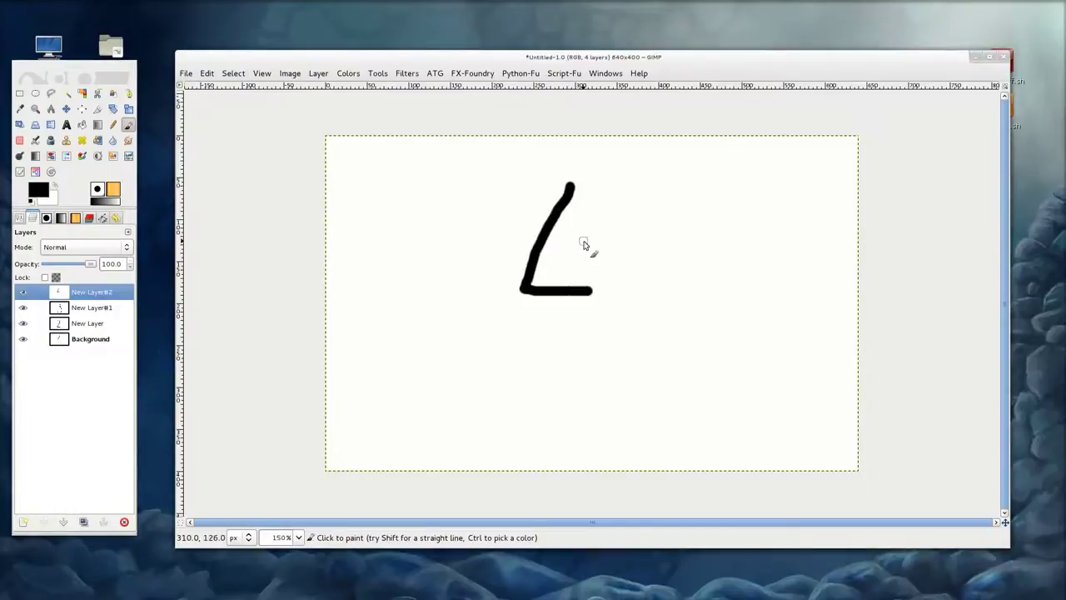
drag(583, 243, 583, 373)
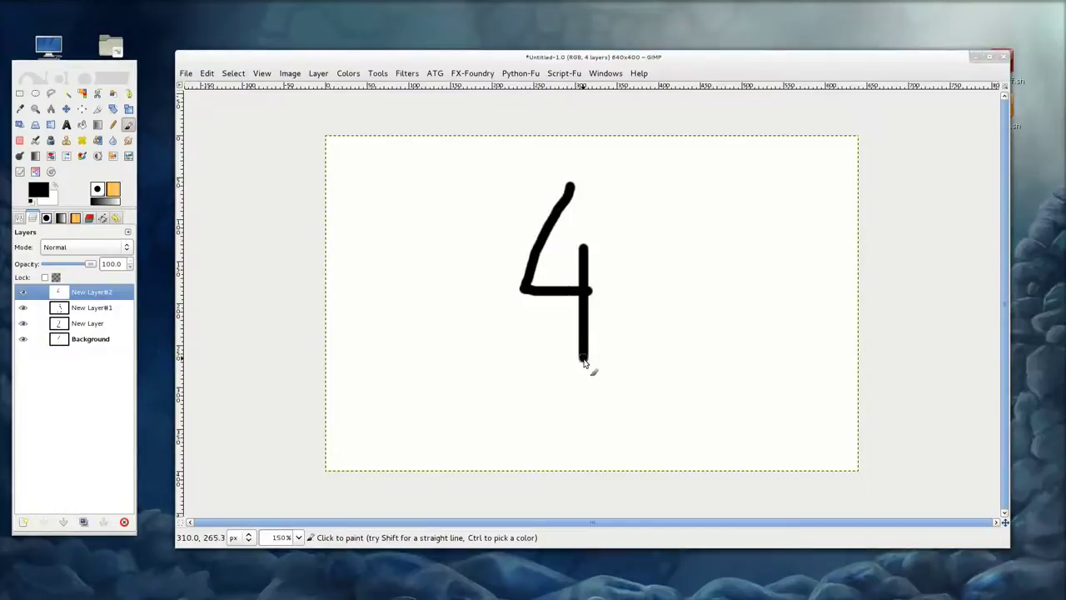
click(23, 522)
click(589, 388)
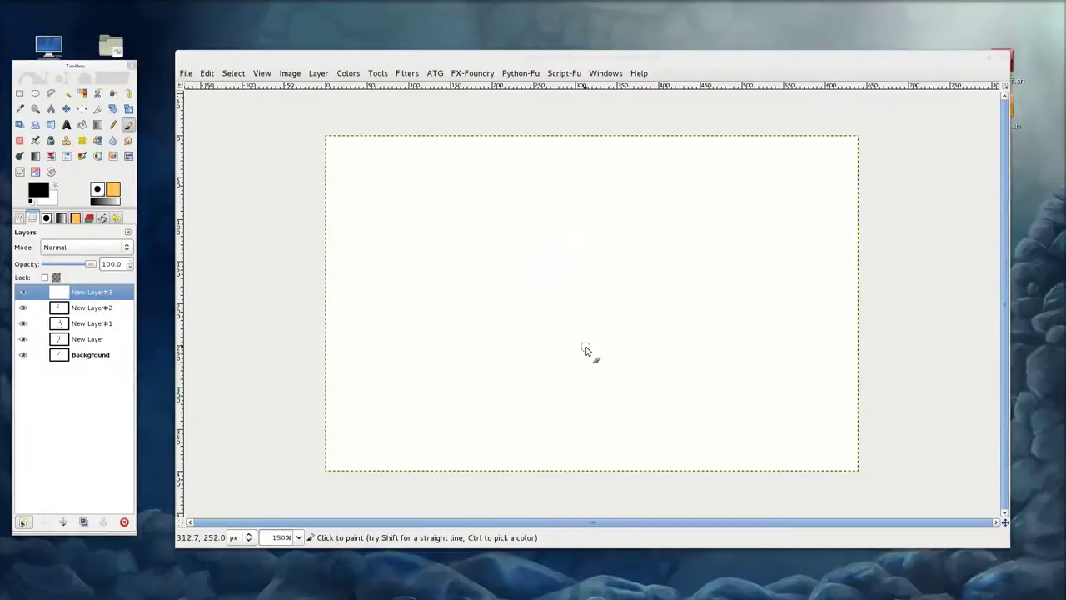
mouse_move(541, 204)
mouse_down()
mouse_move(591, 265)
mouse_move(497, 398)
mouse_up()
drag(536, 202, 621, 203)
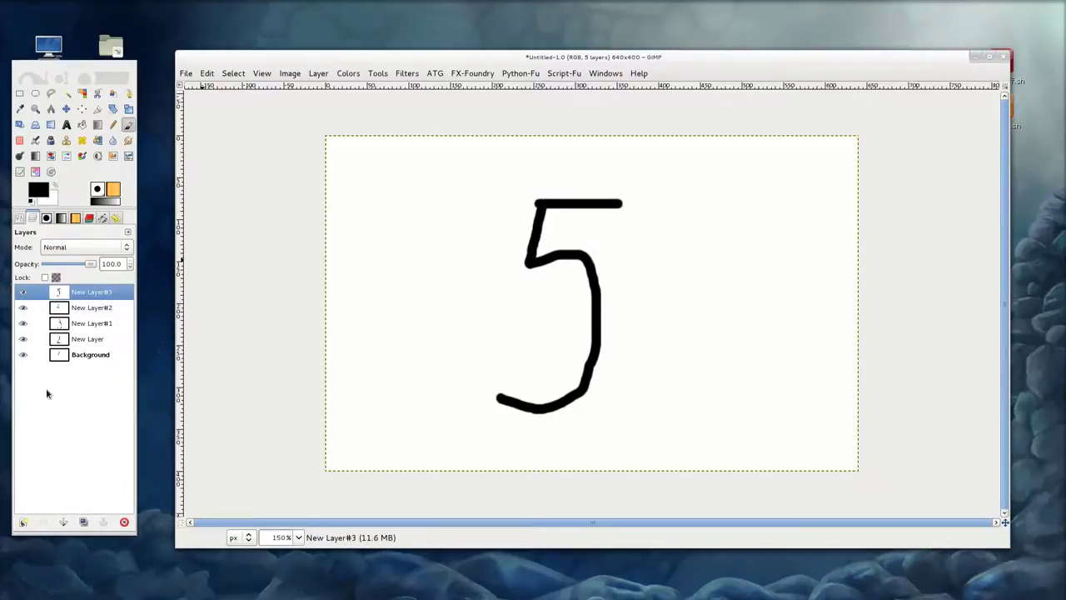
Save the image as 12345.gif inside the 30 folder.
click(189, 74)
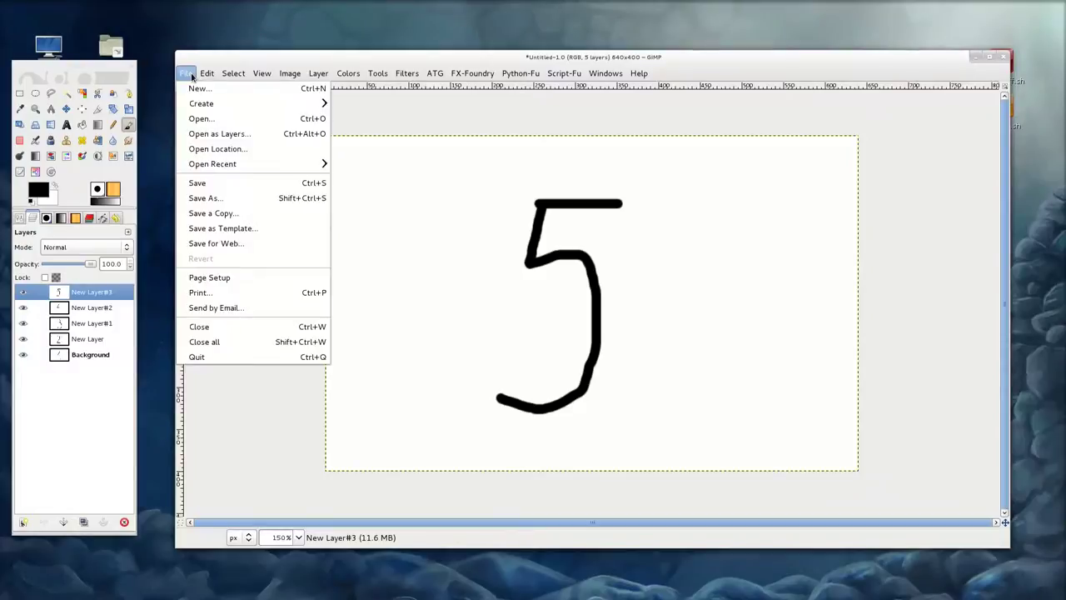
click(237, 198)
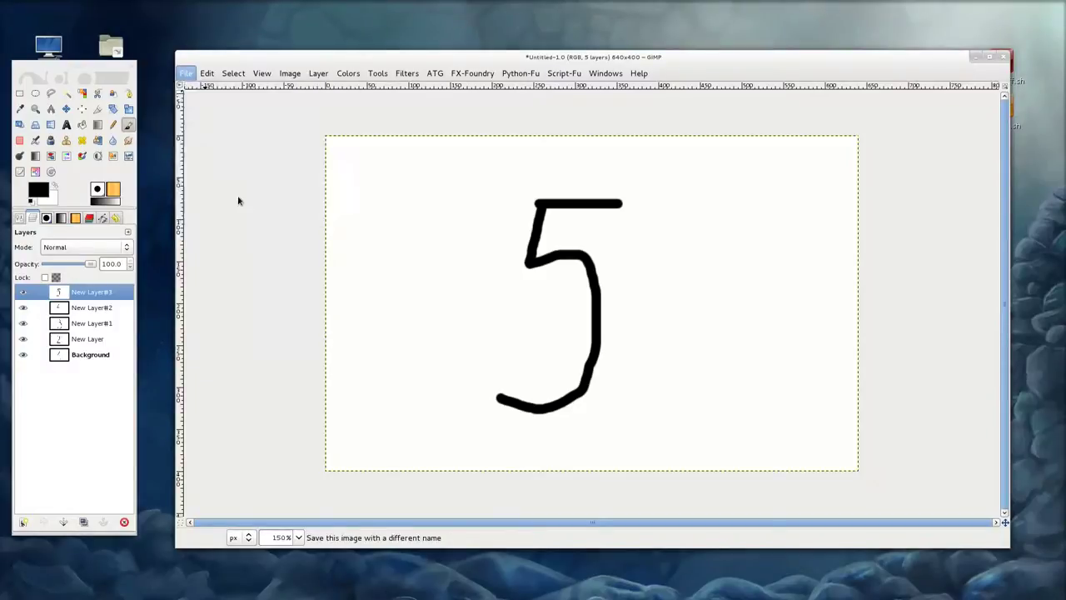
click(272, 172)
double_click(272, 172)
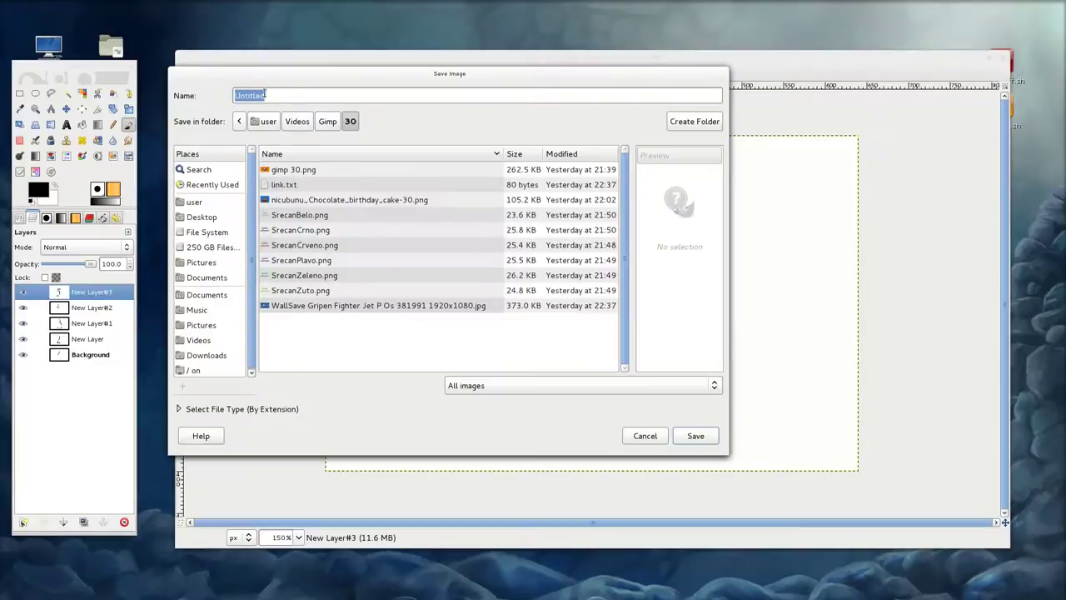
text(12345.gif)
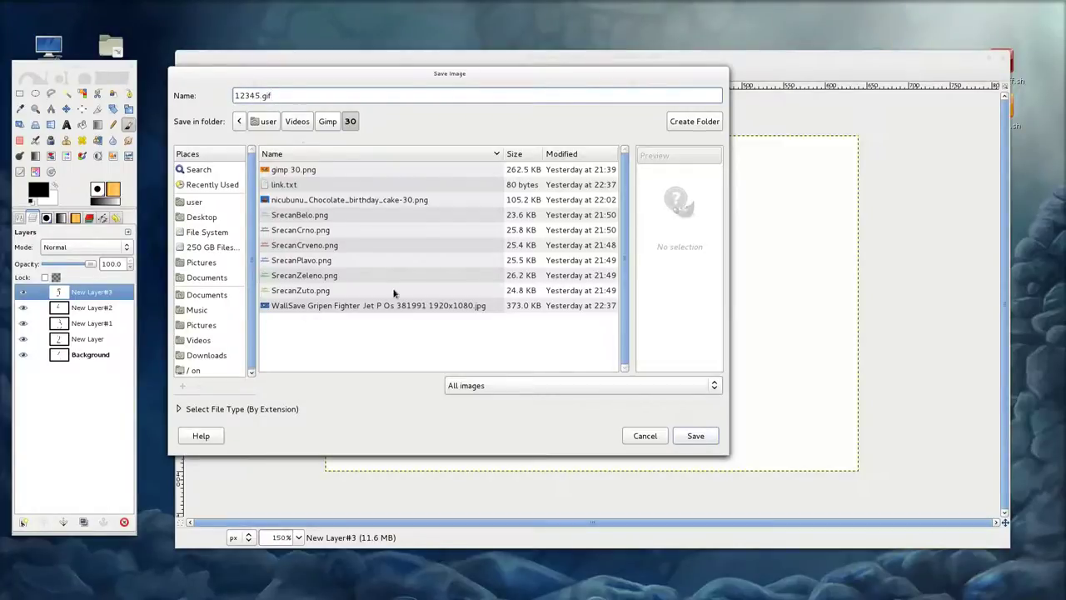
click(698, 435)
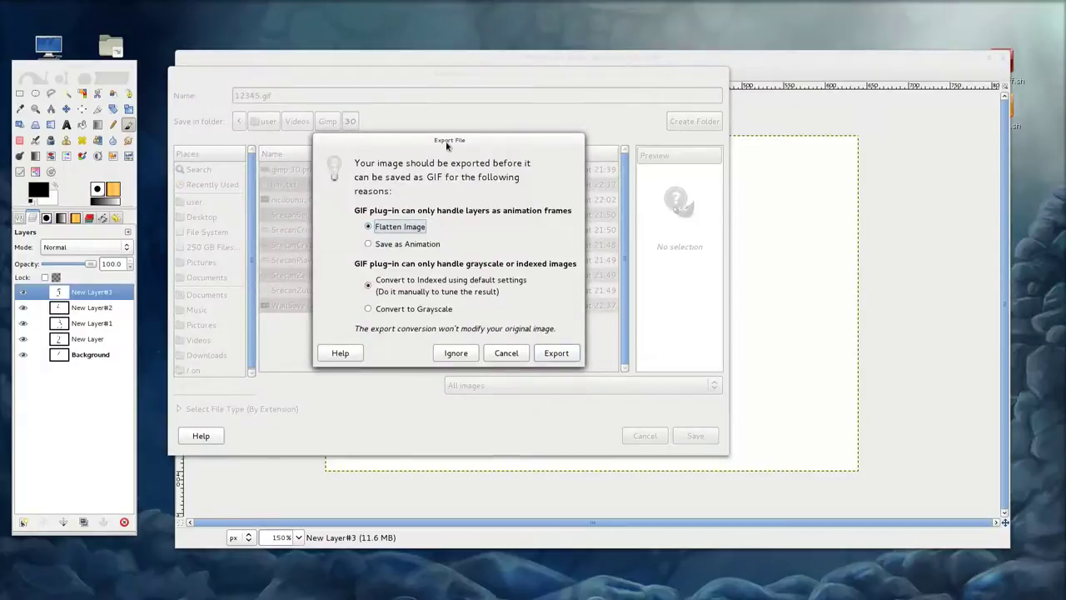
Export the layers as animation frames with Convert to Grayscale selected.
click(369, 244)
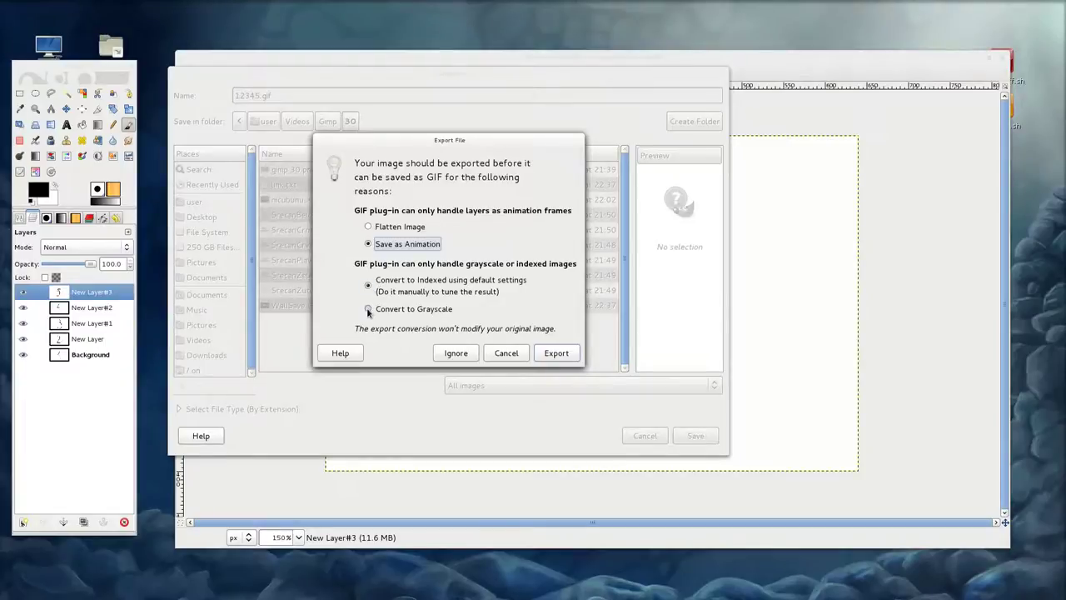
click(368, 309)
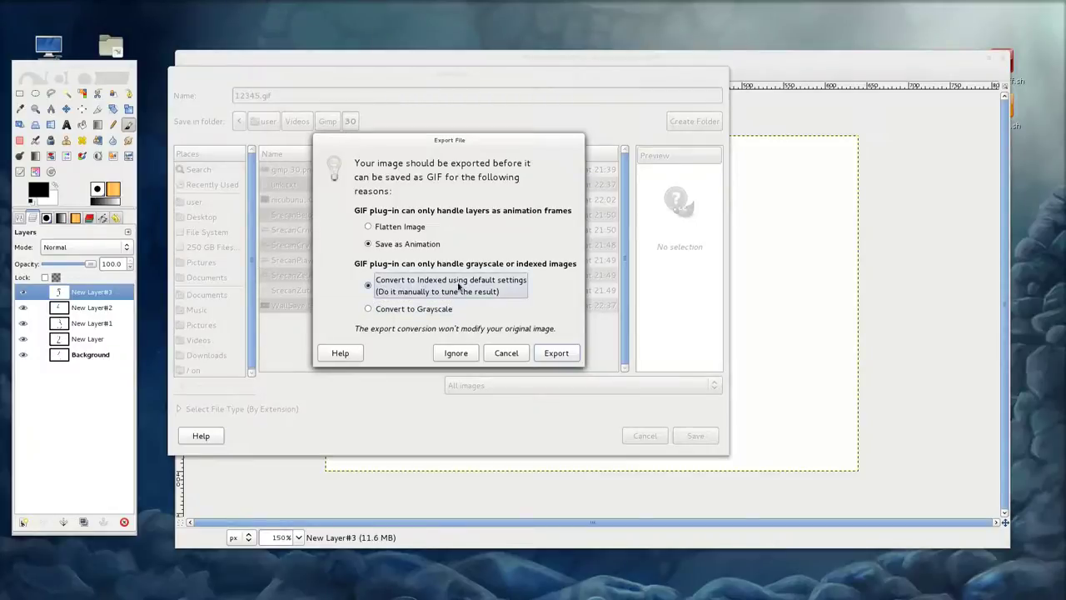
click(369, 310)
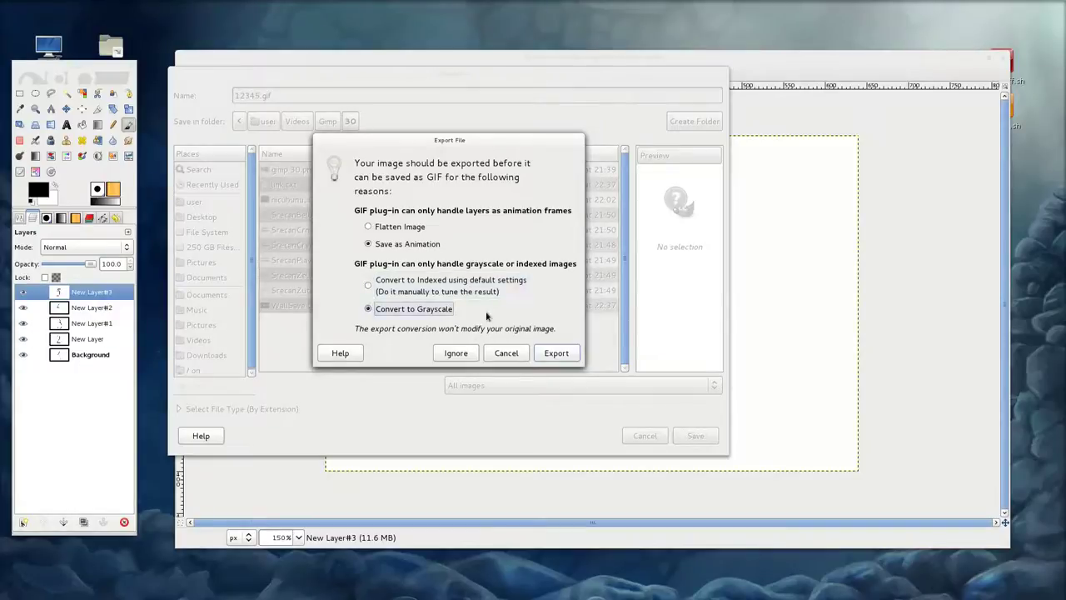
click(557, 353)
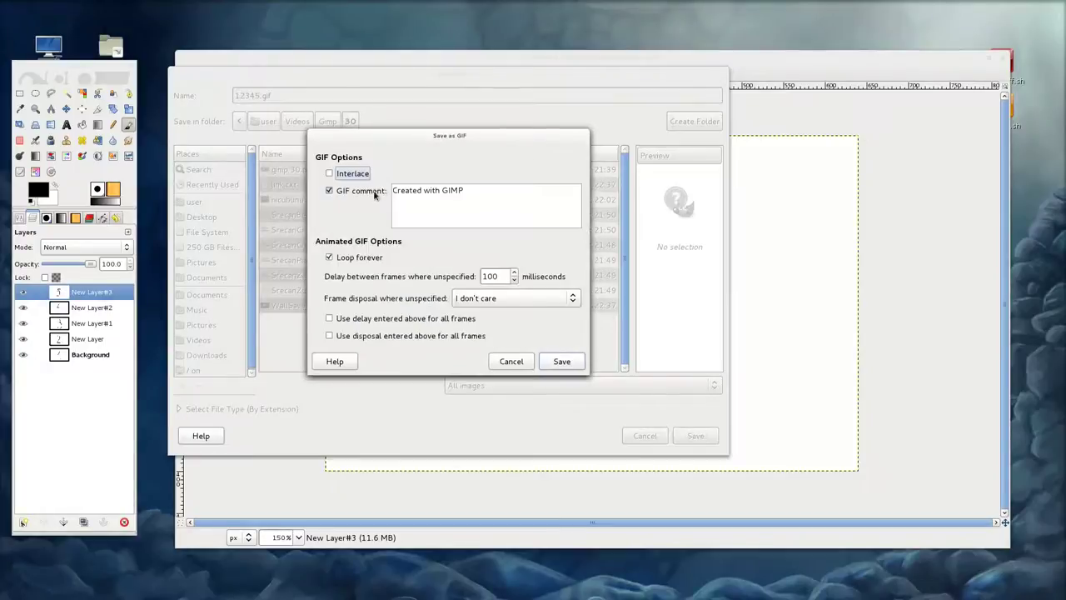
Review the GIF comment field and keep Loop forever enabled.
click(469, 192)
drag(476, 190, 374, 191)
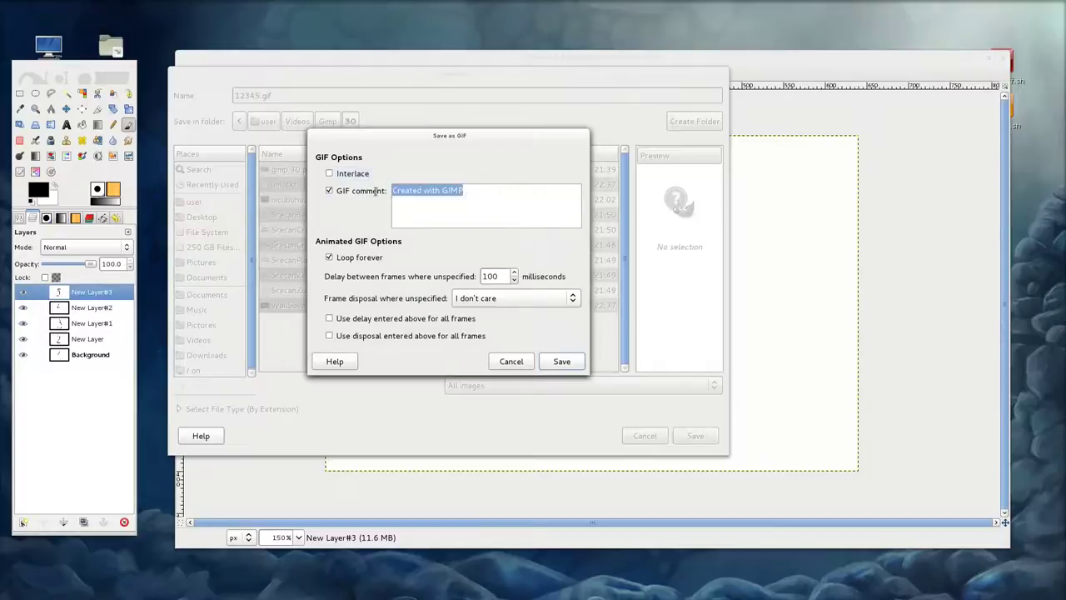
click(432, 192)
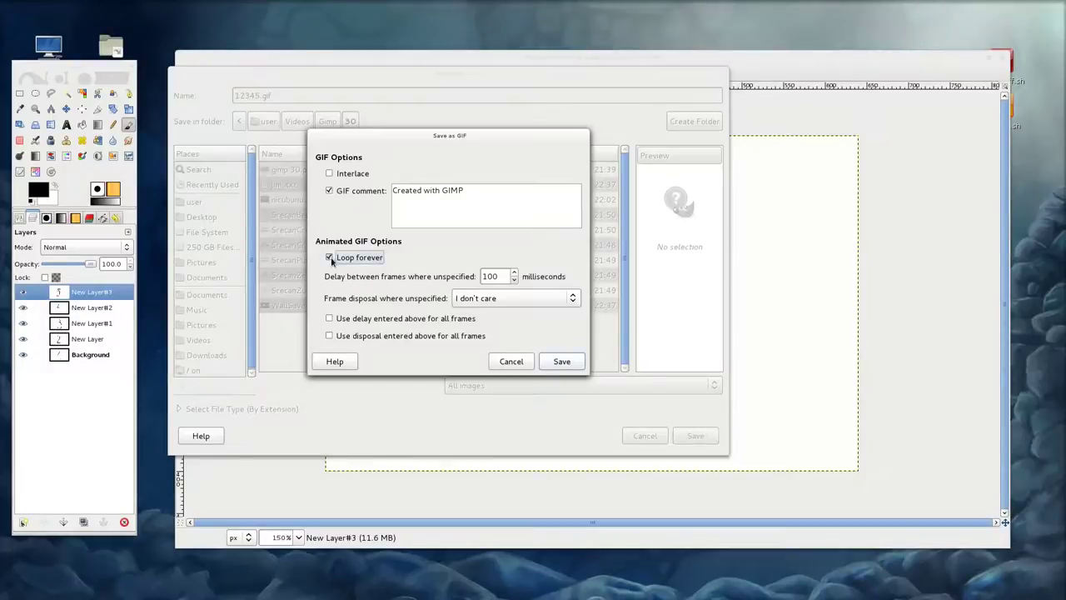
click(331, 259)
click(330, 258)
Set the frame delay to 500 ms, keep disposal as I don't care, and save.
key(Tab)
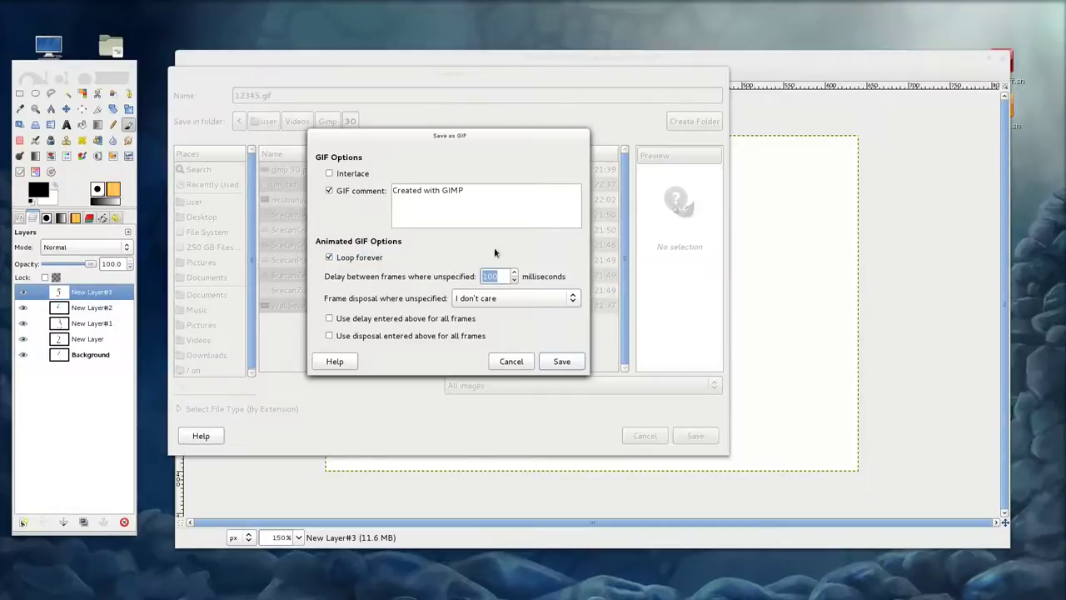
click(505, 275)
drag(500, 276, 453, 266)
text(500)
click(488, 299)
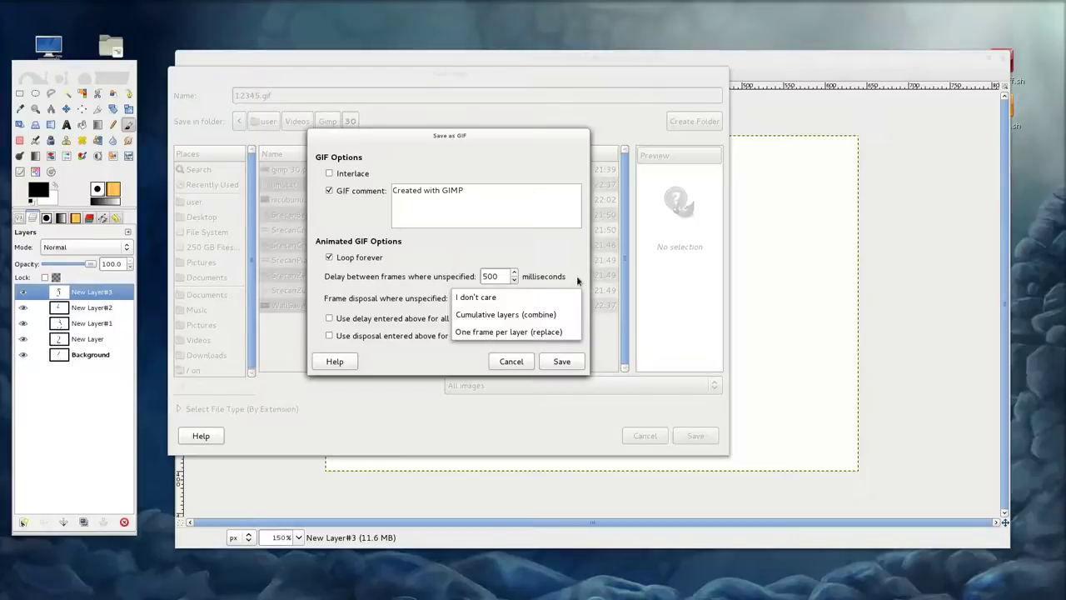
click(546, 297)
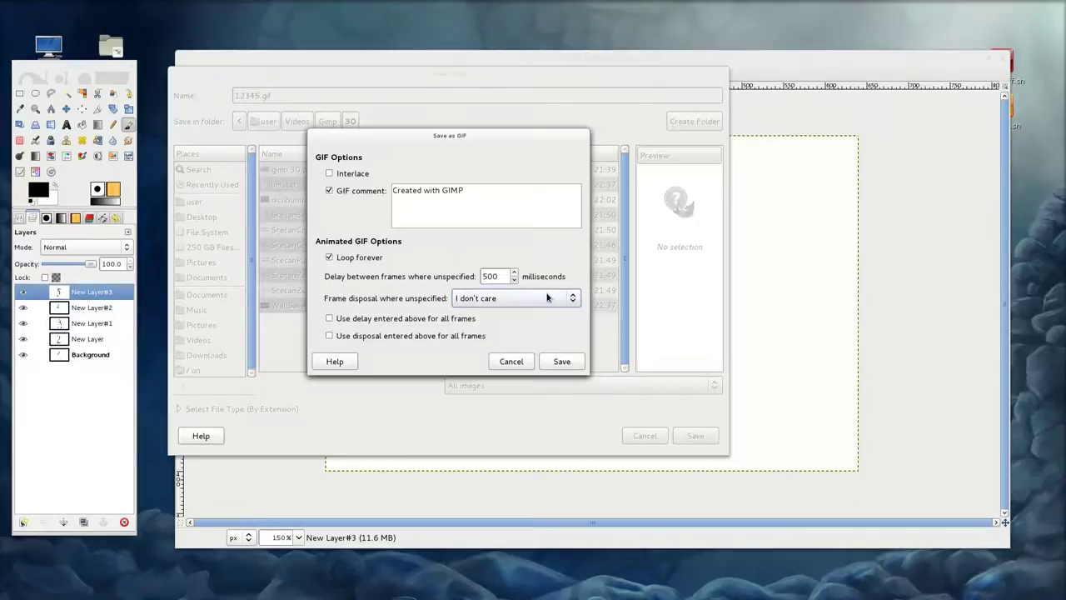
click(563, 361)
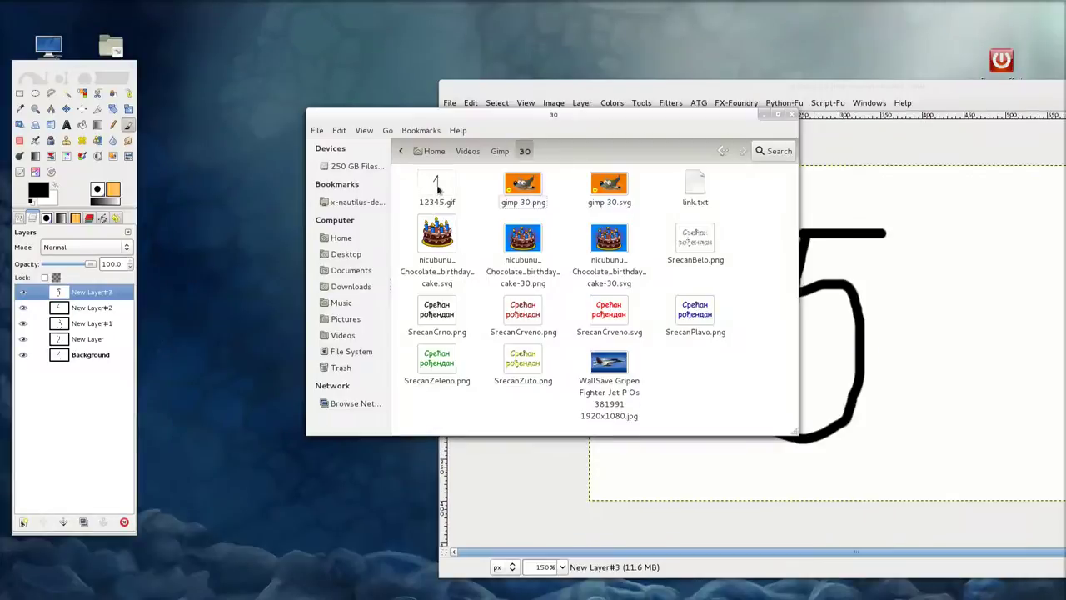
Open 12345.gif from the 30 folder in the image viewer.
click(437, 190)
double_click(437, 190)
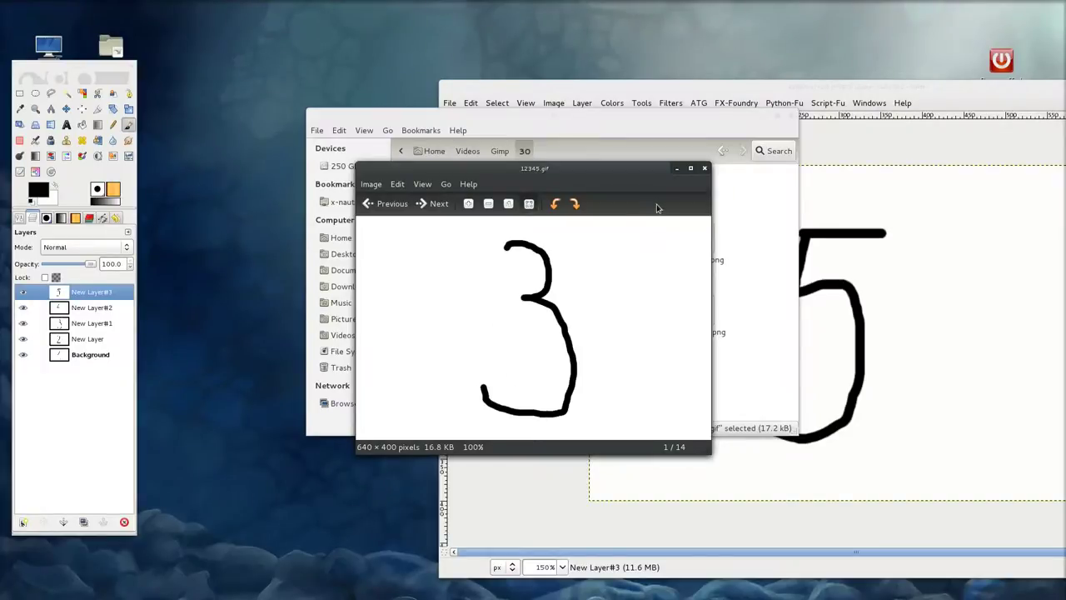
Close the 12345.gif animation preview window.
click(703, 170)
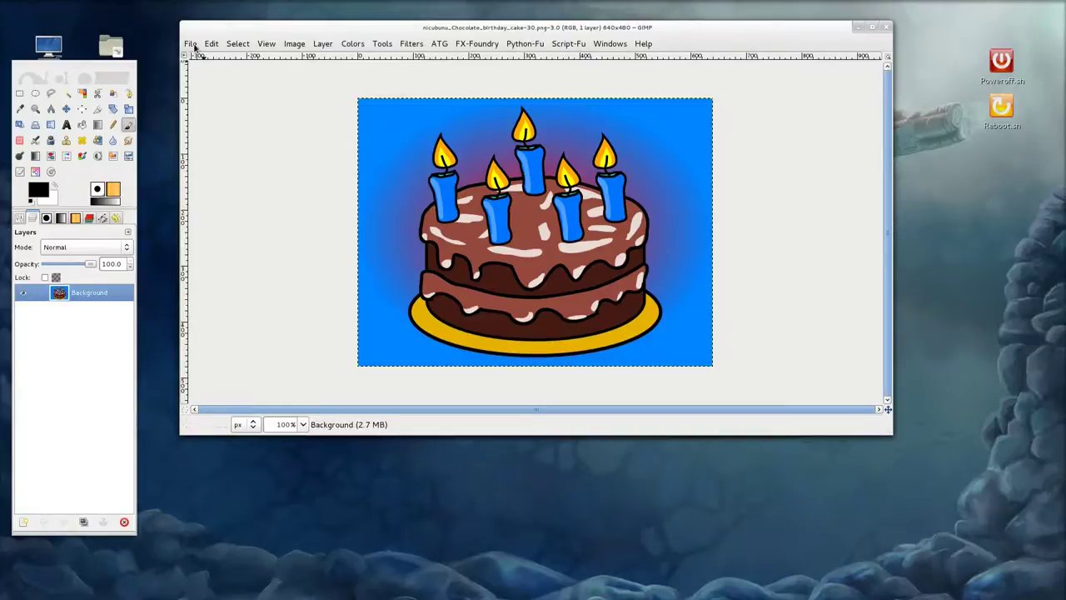
Open SrecanBelo, Crno, Crveno, Plavo, Zeleno and Zuto PNGs as layers over the cake.
click(191, 46)
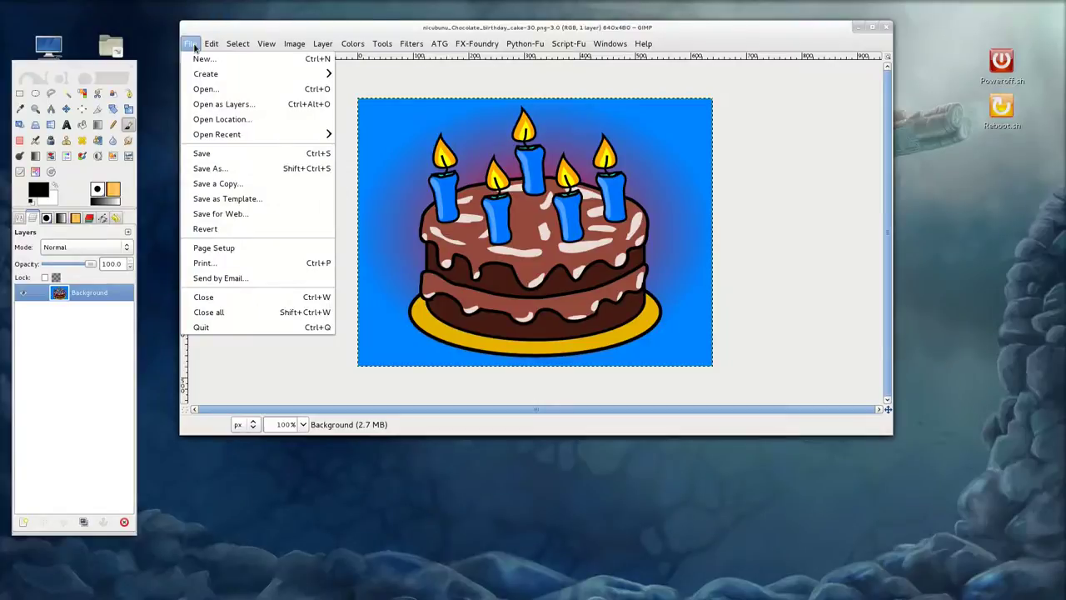
click(244, 105)
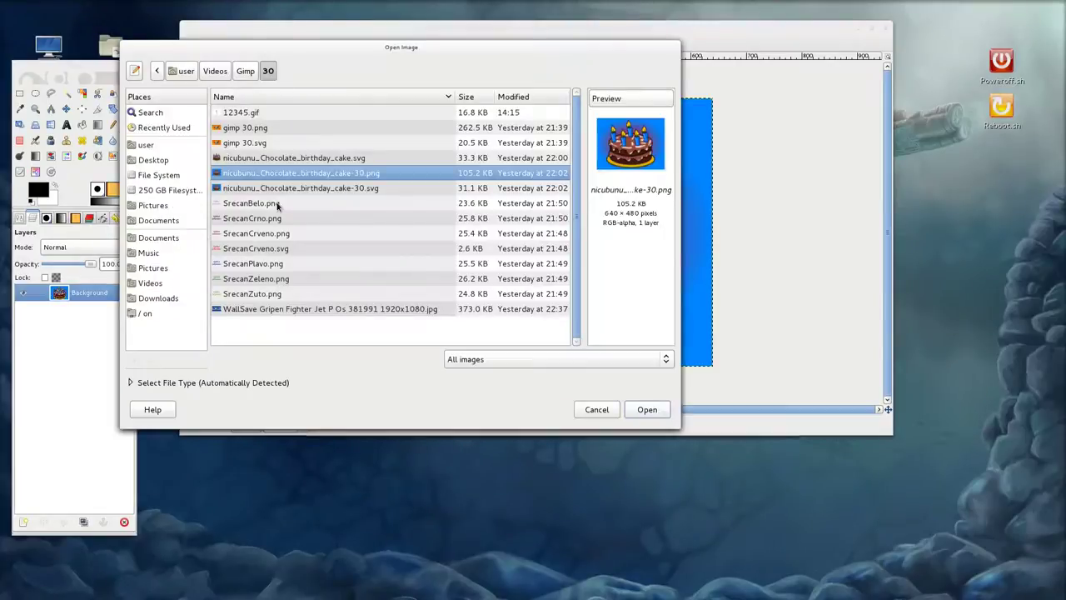
click(277, 204)
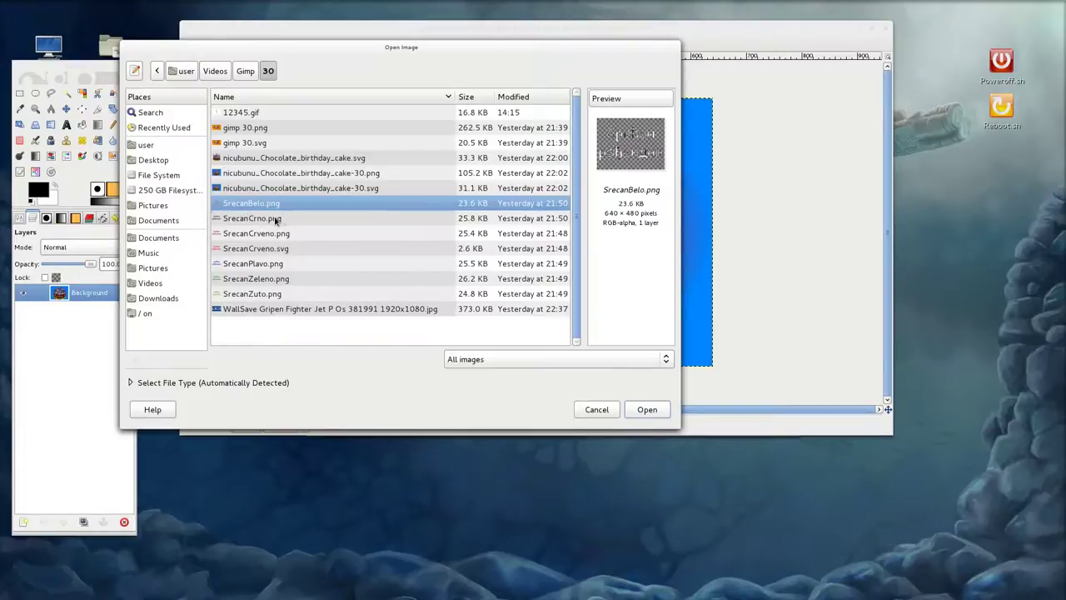
ctrl+click(284, 218)
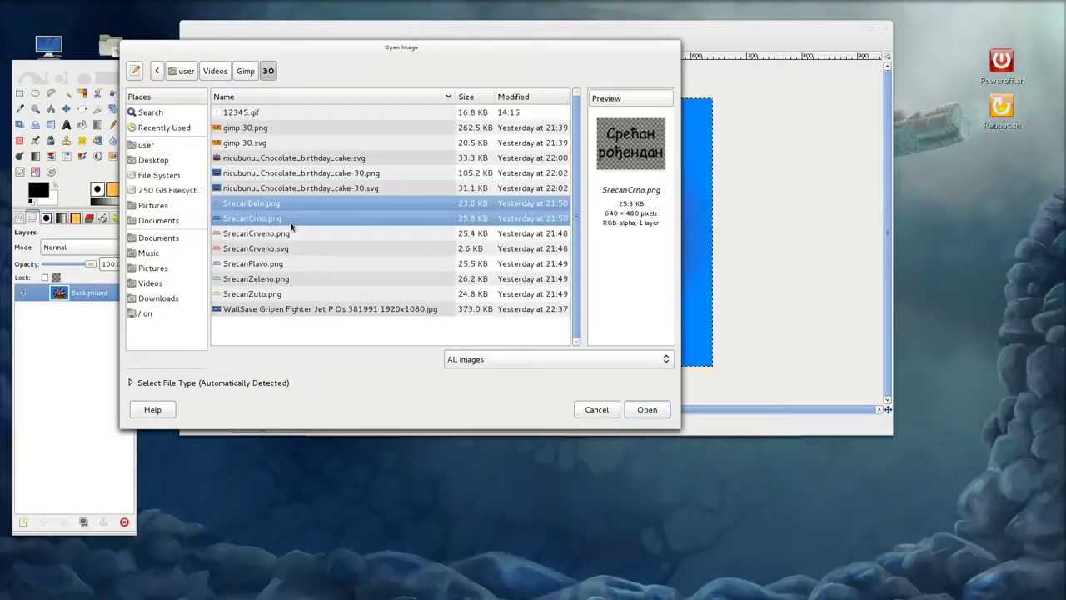
ctrl+click(292, 235)
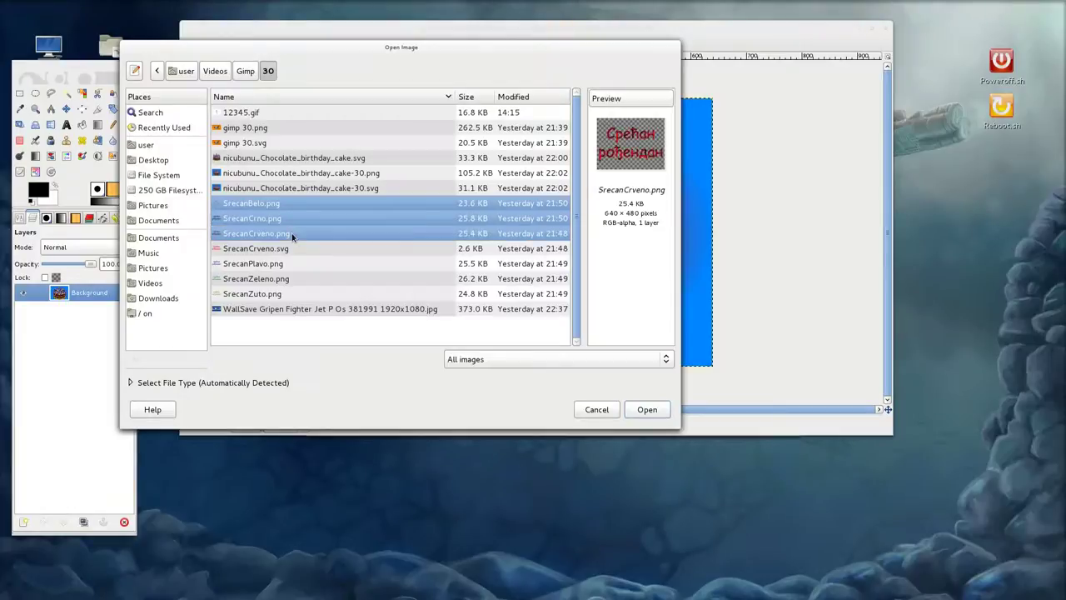
ctrl+click(280, 264)
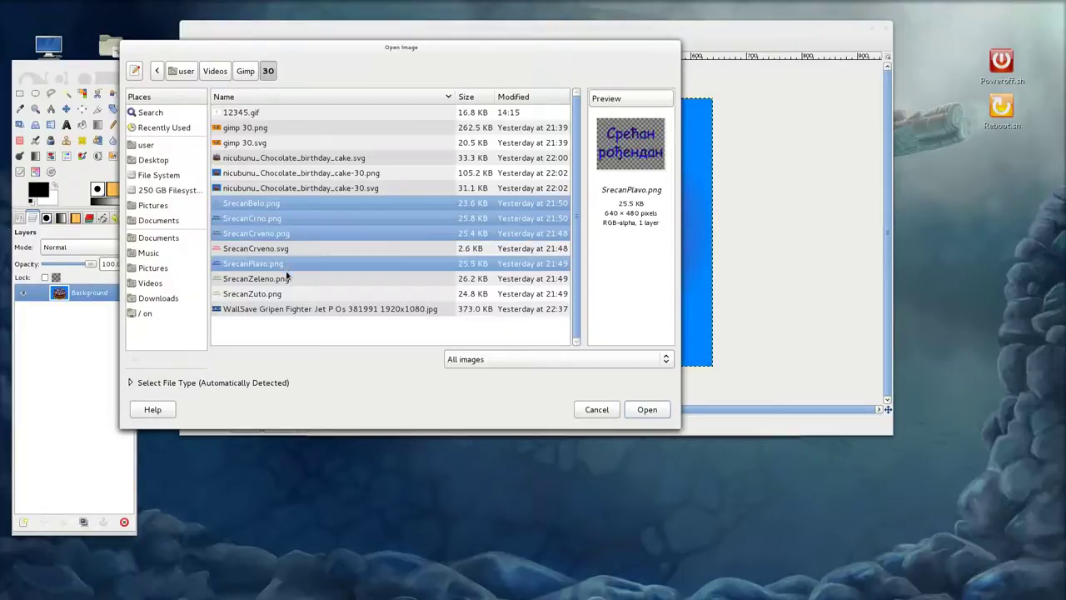
ctrl+click(285, 279)
ctrl+click(271, 295)
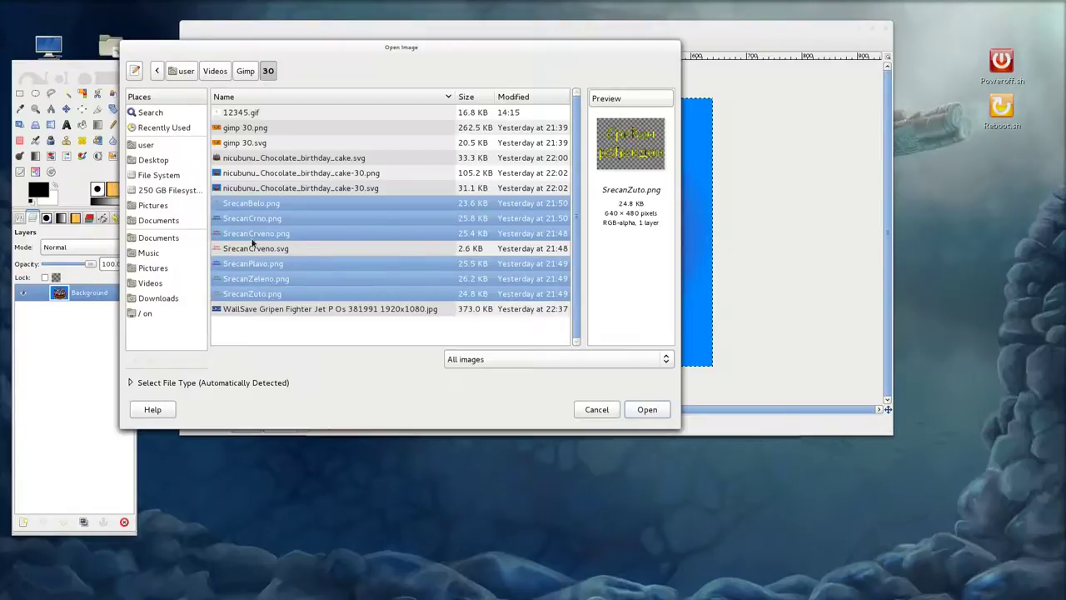
click(652, 410)
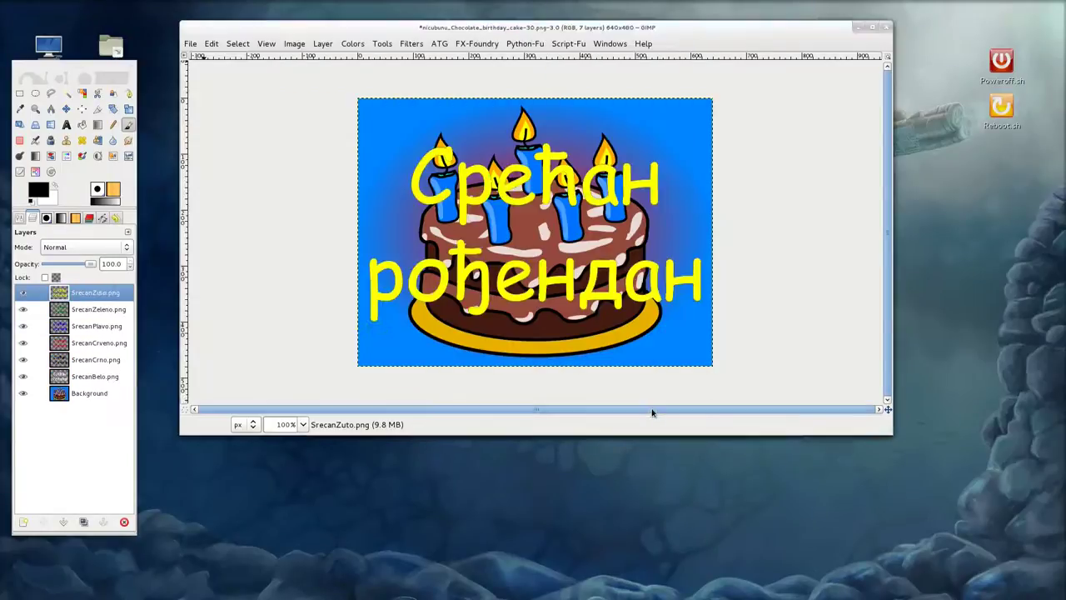
Hide the yellow, green, blue, red and black layers in turn to preview each text colour.
click(22, 292)
click(22, 309)
click(22, 327)
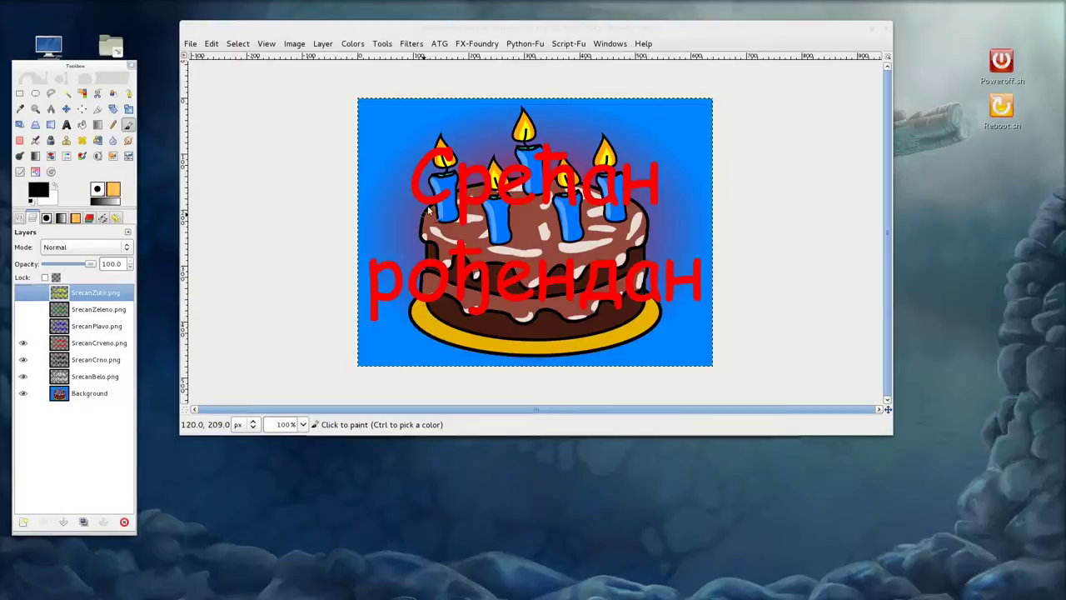
click(23, 342)
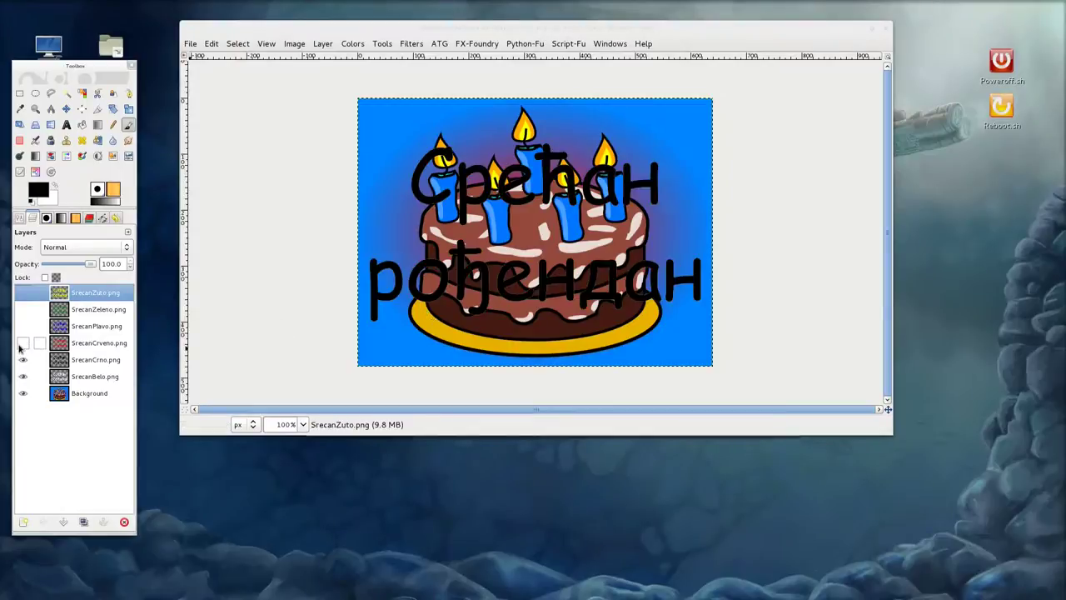
click(23, 358)
click(90, 393)
Make all seven layers visible again and bring up the Save Image dialog.
click(98, 309)
click(96, 293)
click(106, 310)
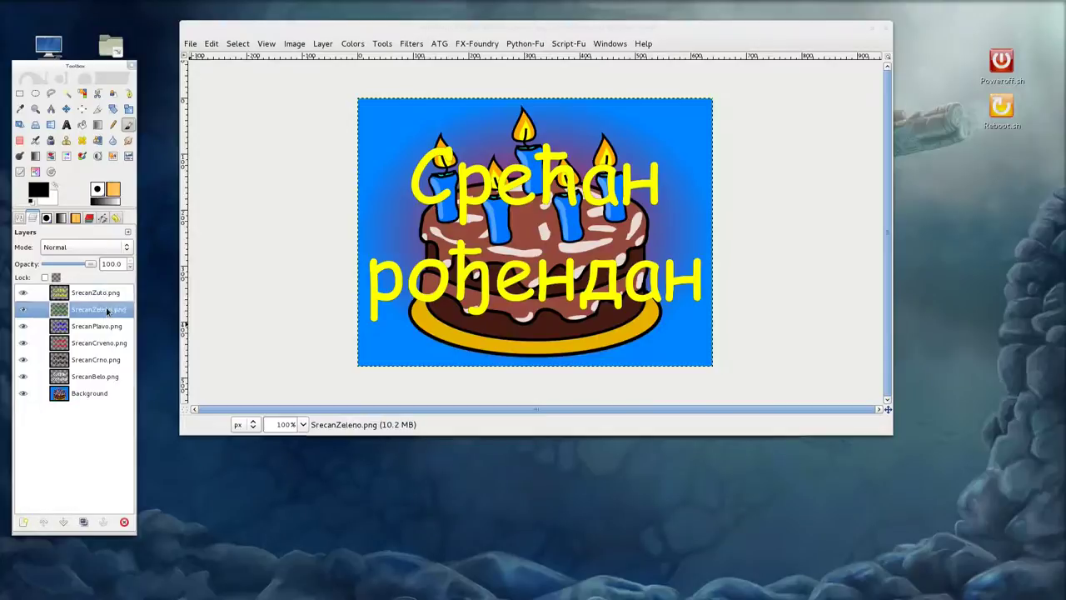
click(95, 395)
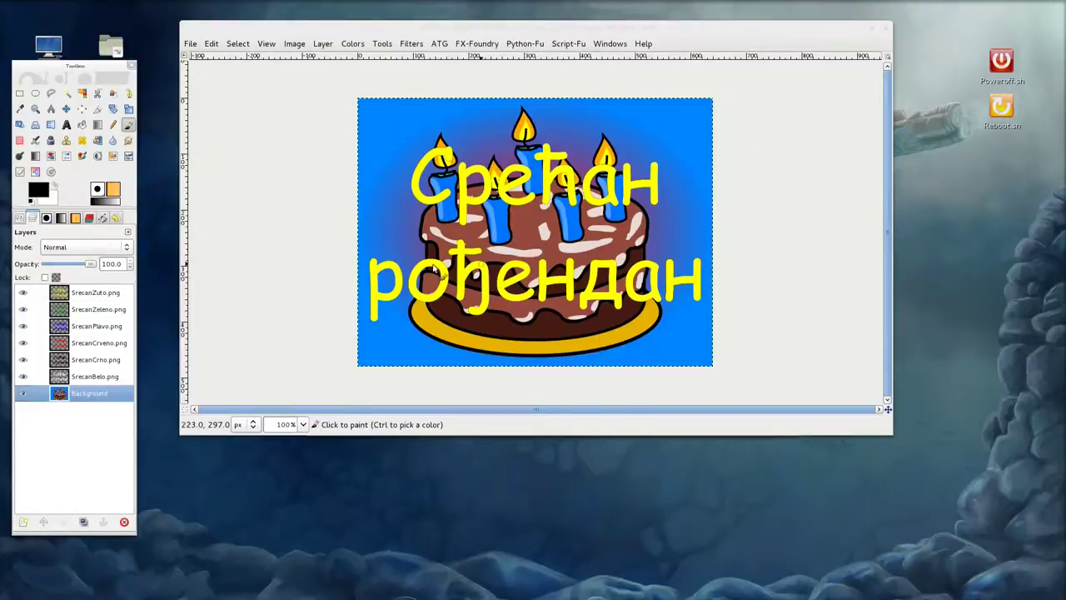
shift+click(23, 376)
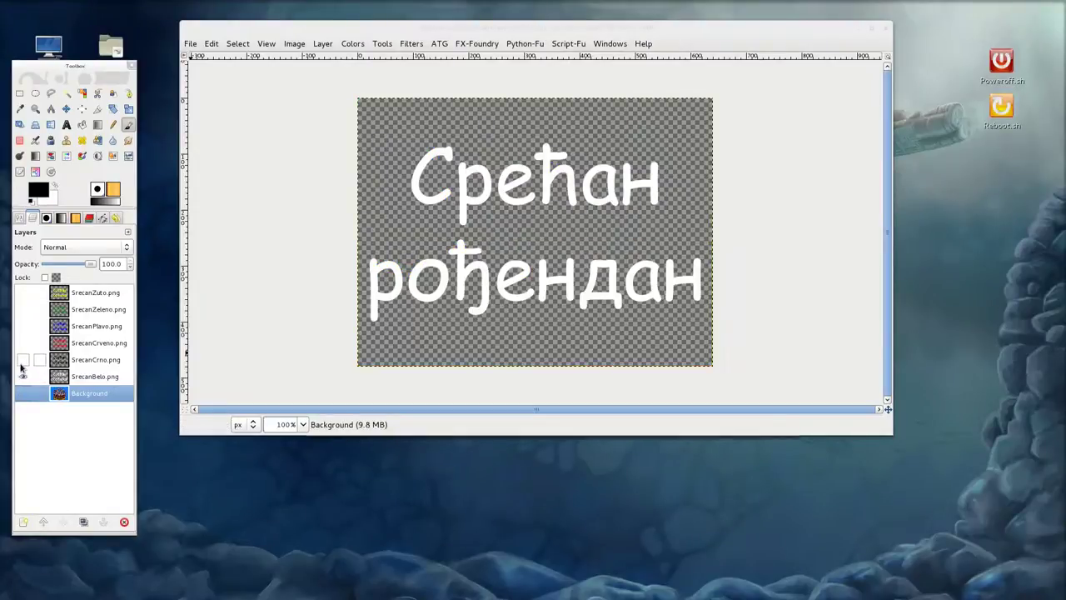
shift+click(23, 376)
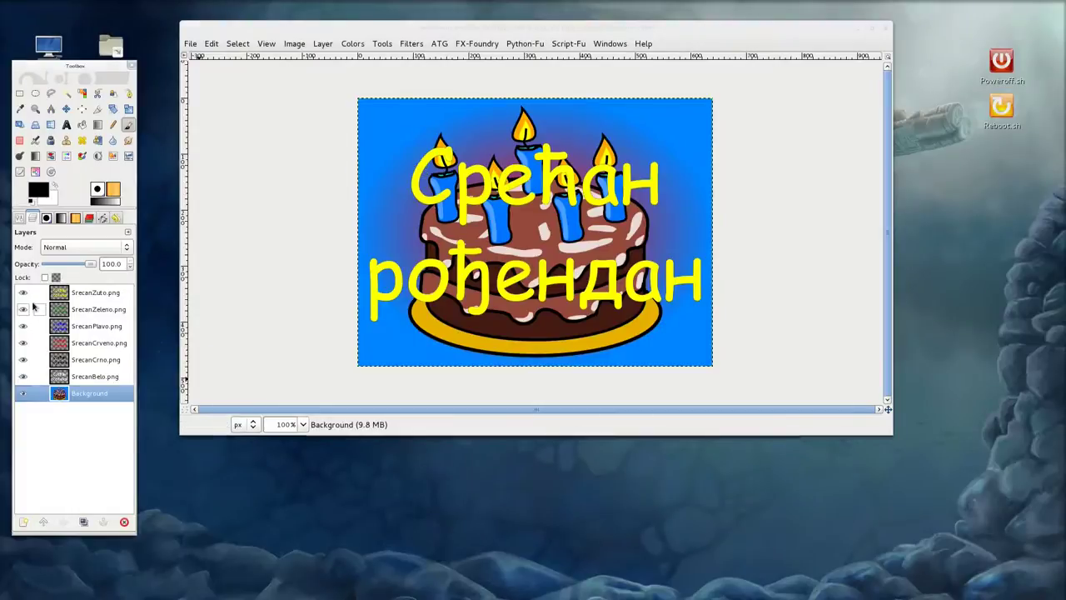
click(190, 44)
click(208, 169)
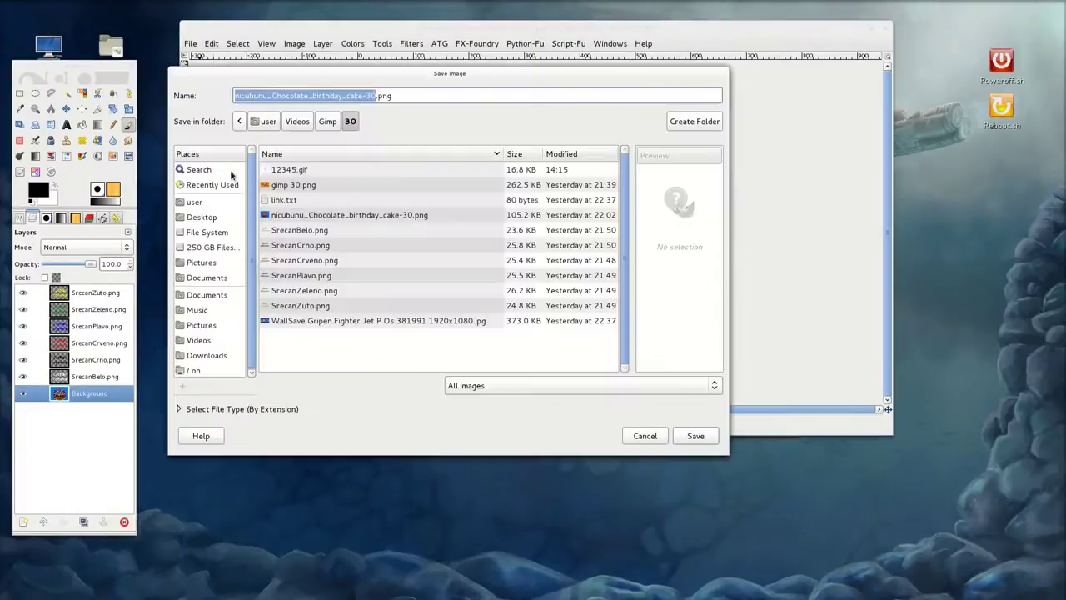
Name the file srecanrodjendan.gif and export its layers as an animation.
triple_click(400, 95)
text(sre)
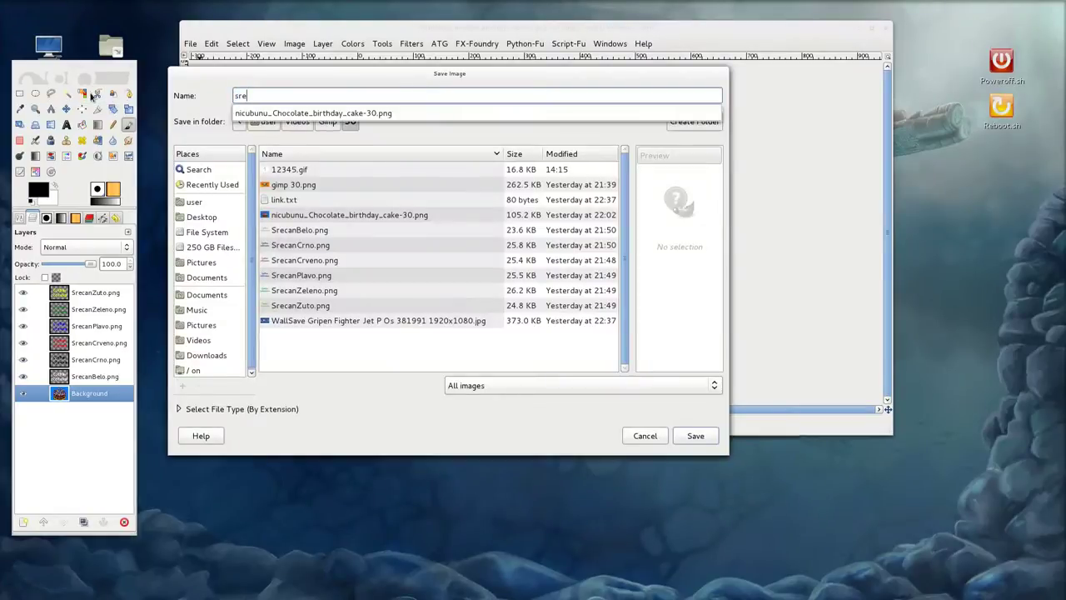
text(zele)
key(BackSpace)
key(BackSpace)
key(BackSpace)
key(BackSpace)
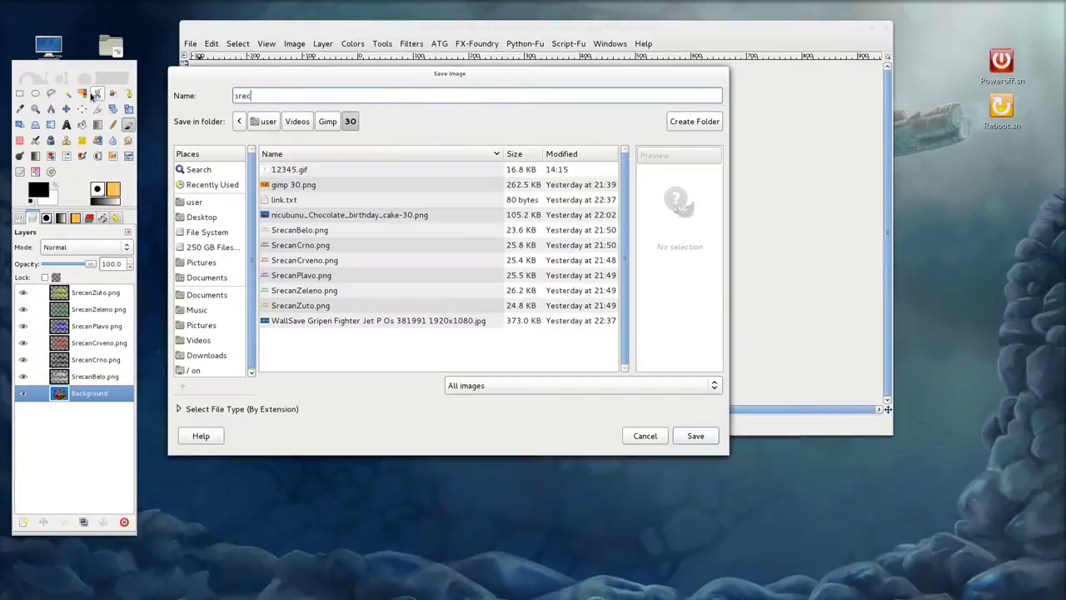
text(canrod)
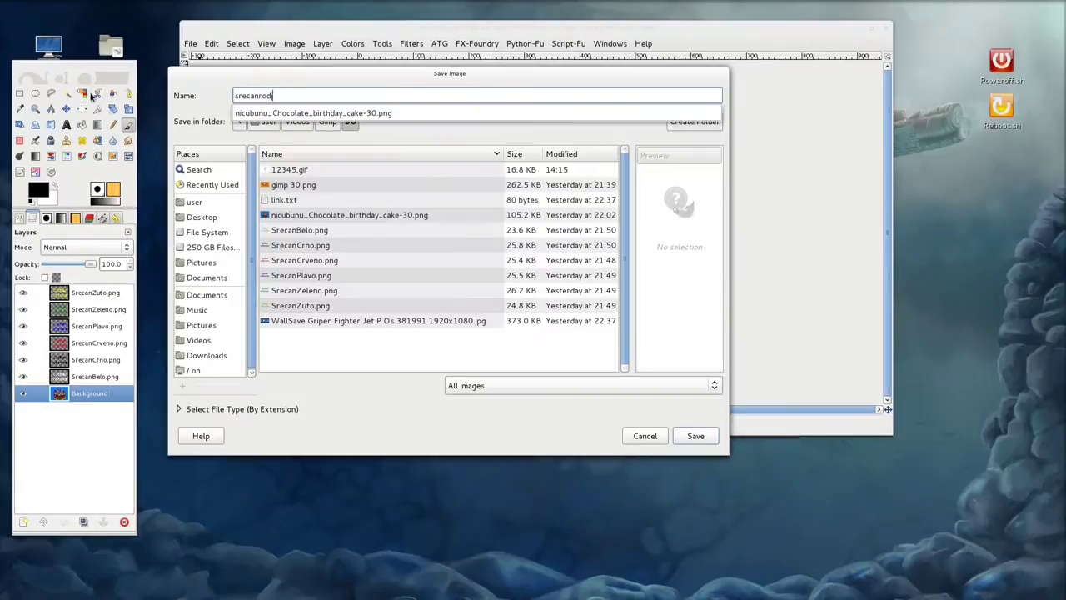
text(jendan.gif)
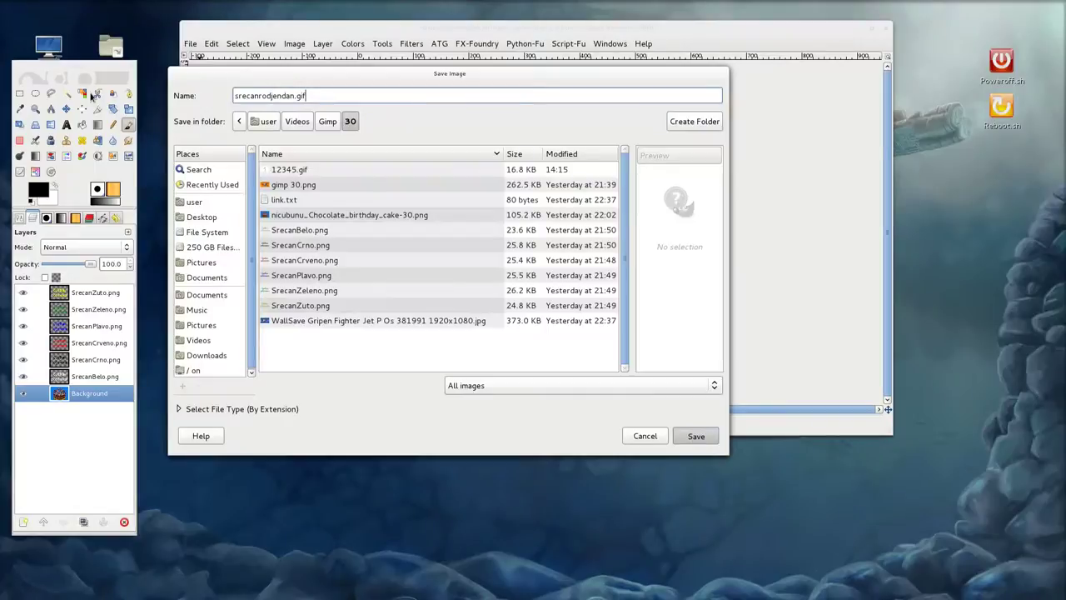
key(Return)
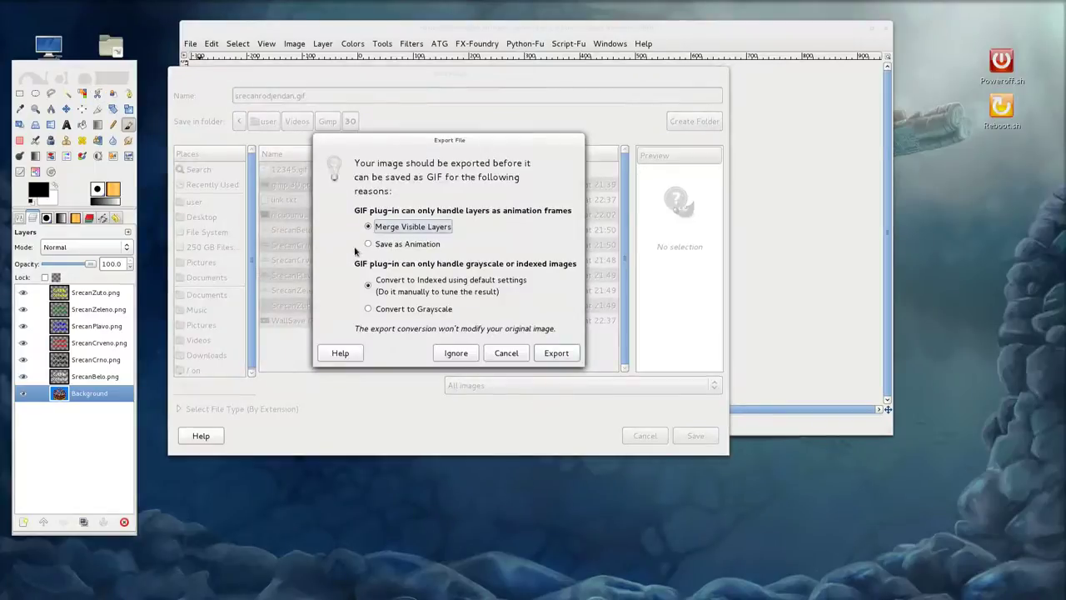
click(384, 247)
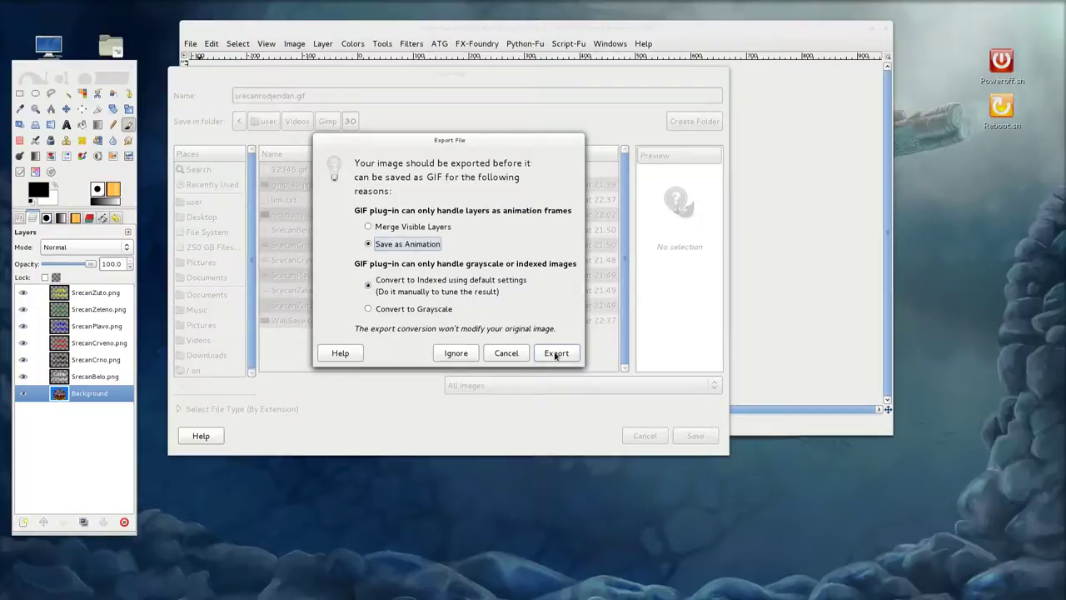
click(555, 353)
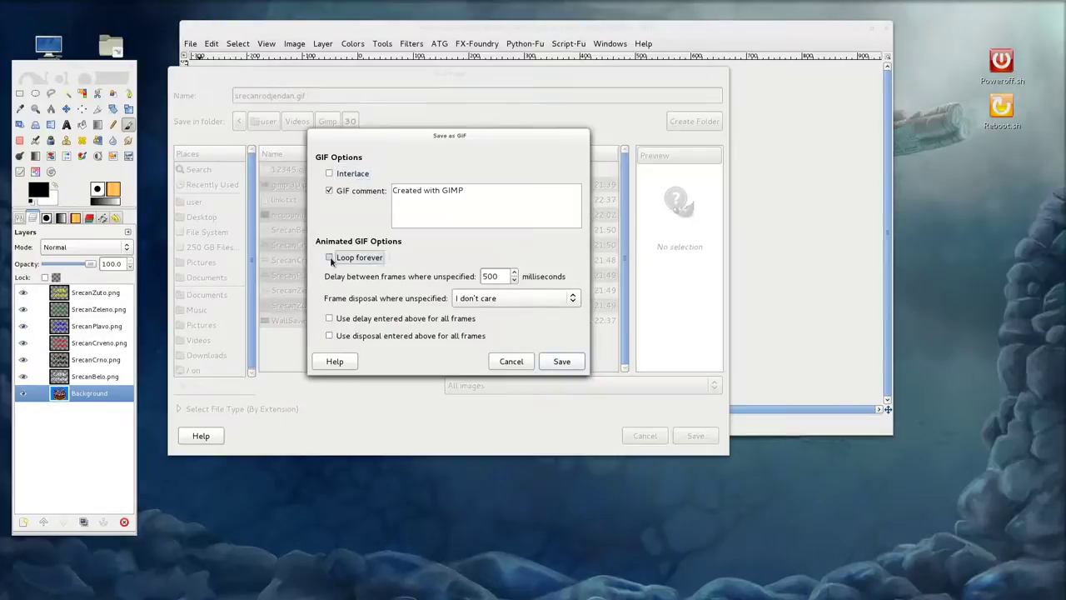
Save srecanrodjendan.gif with a 200 ms frame delay and one-frame-per-layer (replace) disposal.
double_click(503, 276)
text(200)
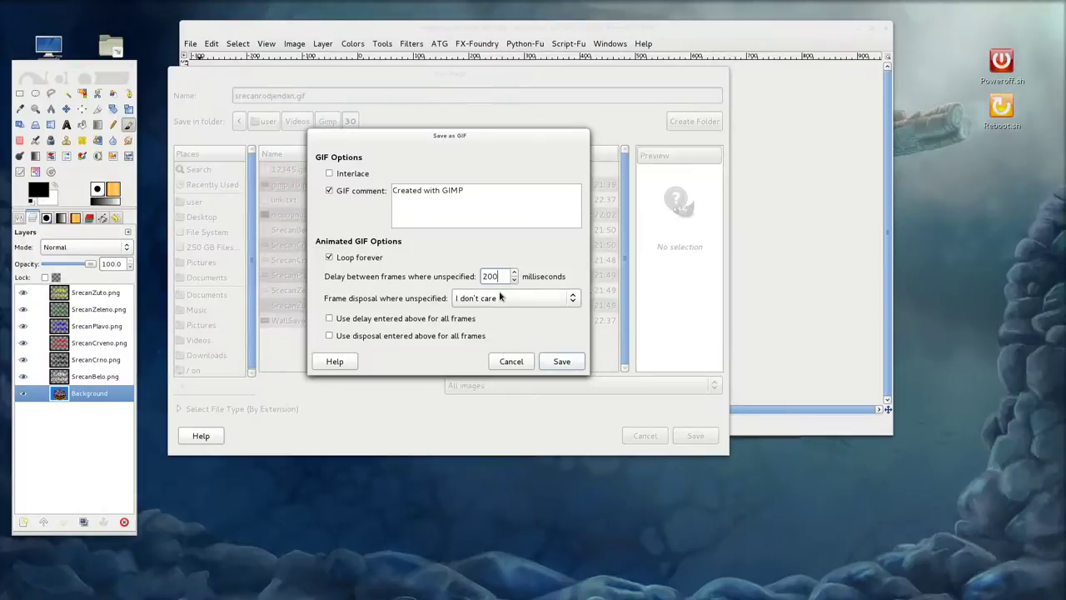
click(500, 298)
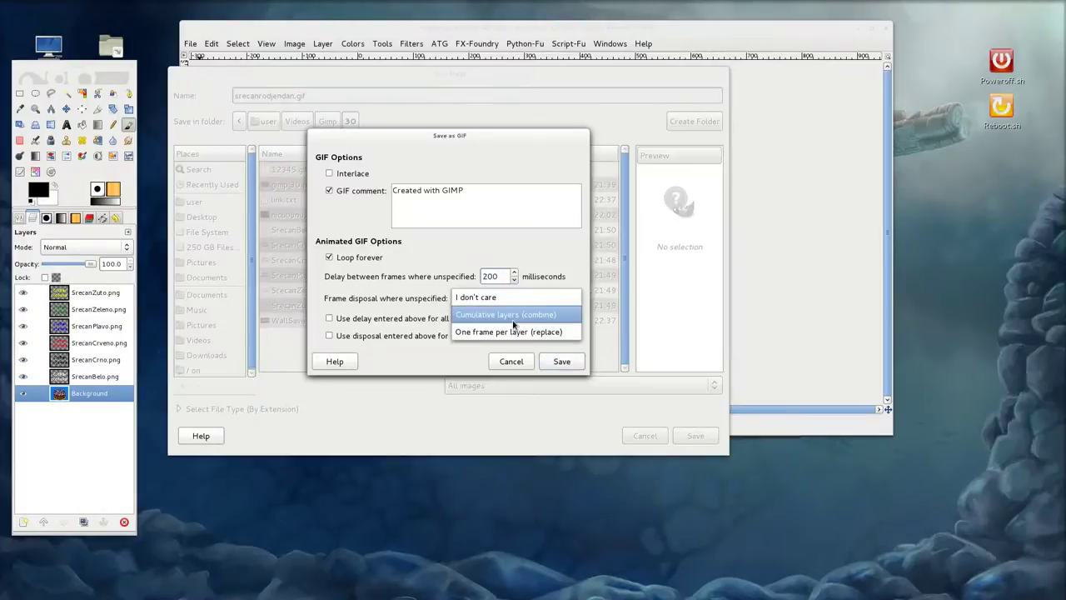
click(541, 320)
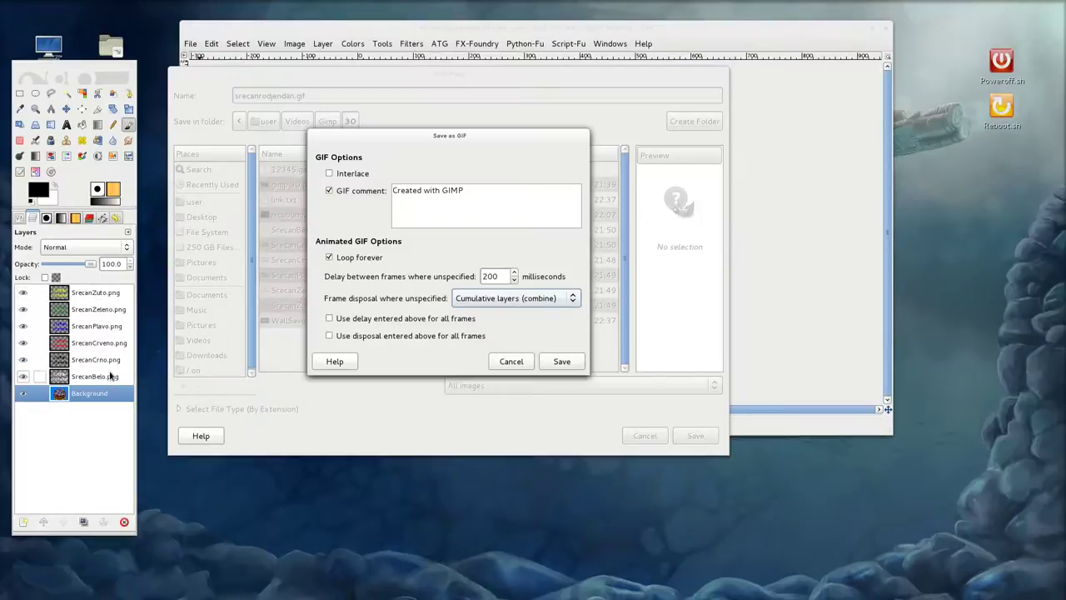
click(572, 300)
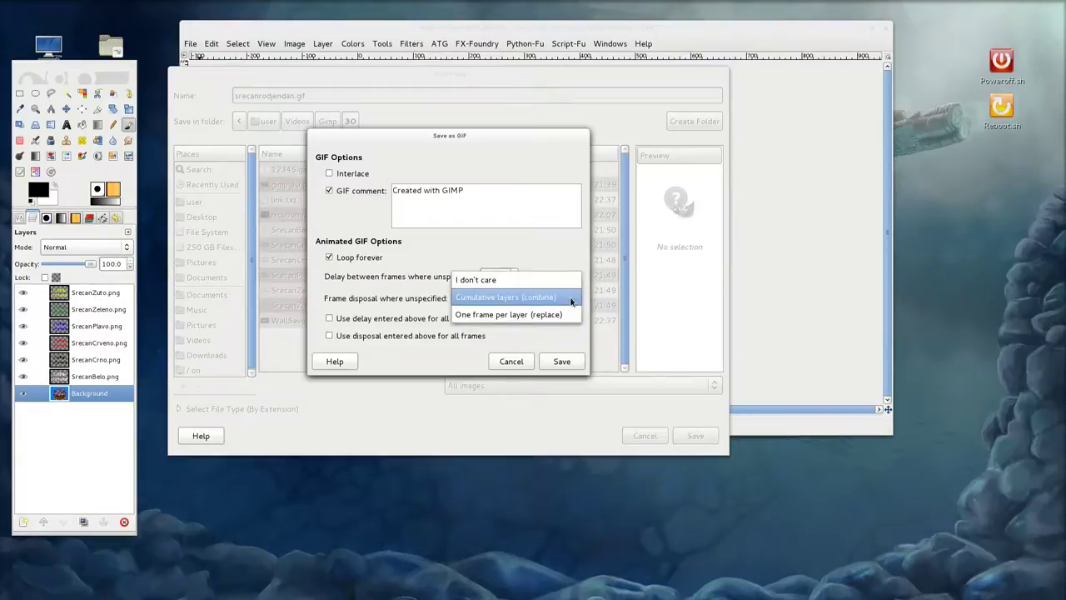
click(489, 316)
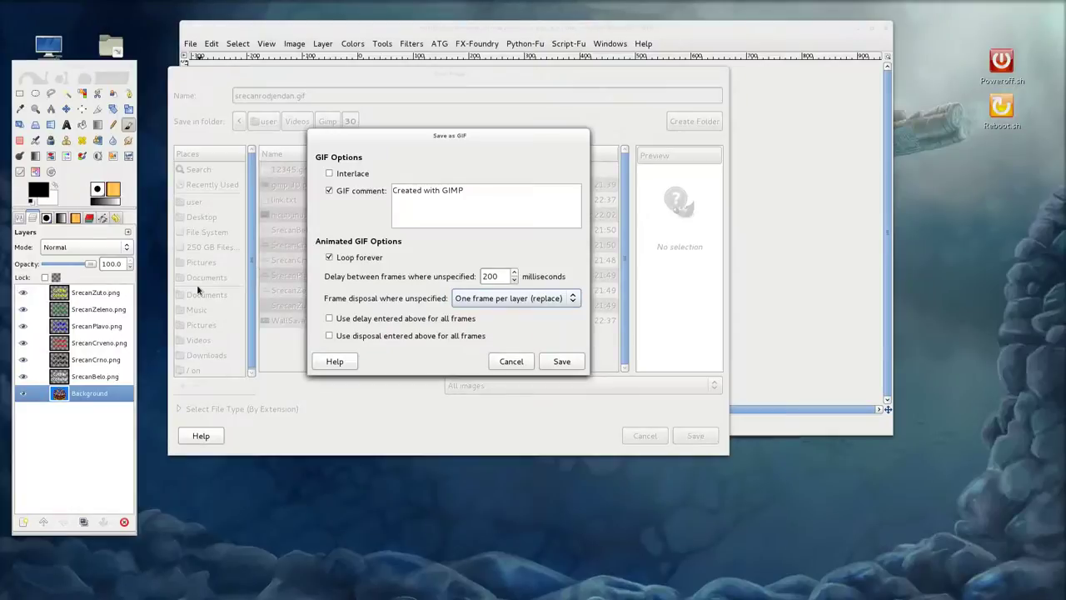
click(560, 300)
click(546, 282)
click(570, 302)
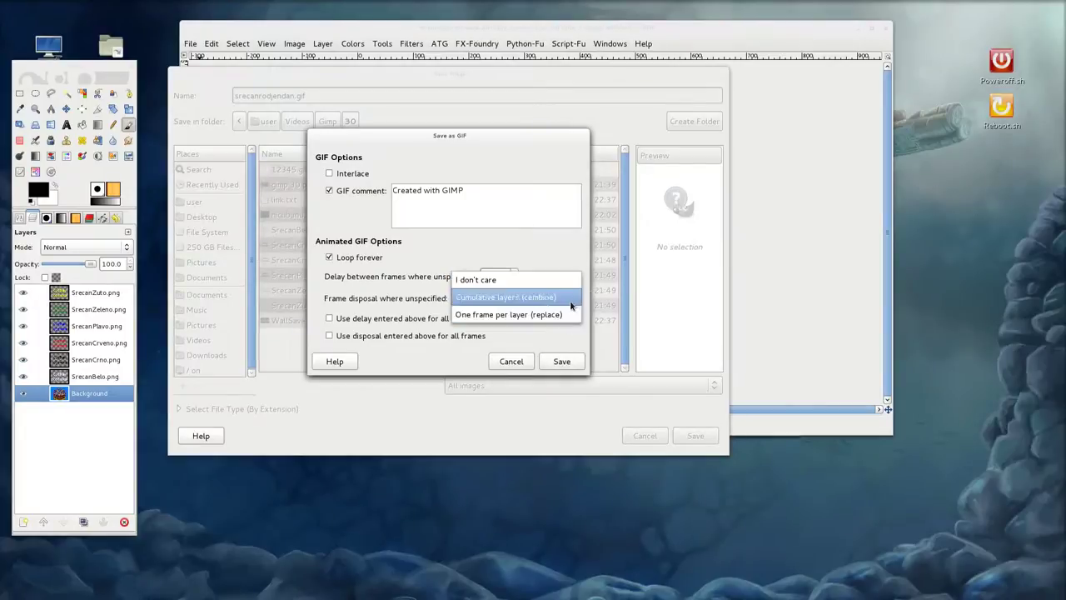
click(528, 315)
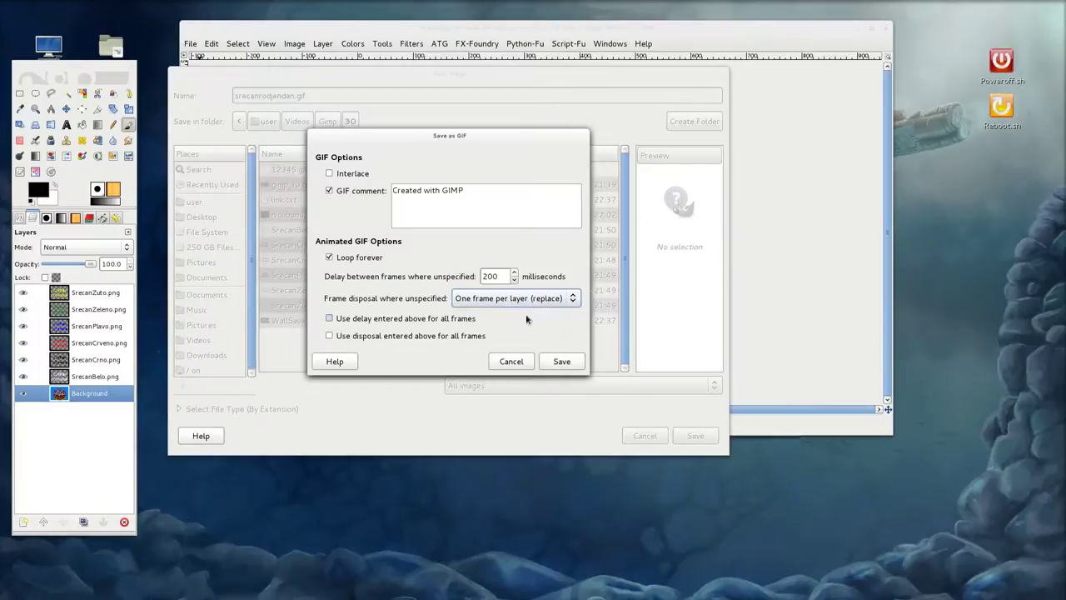
click(563, 359)
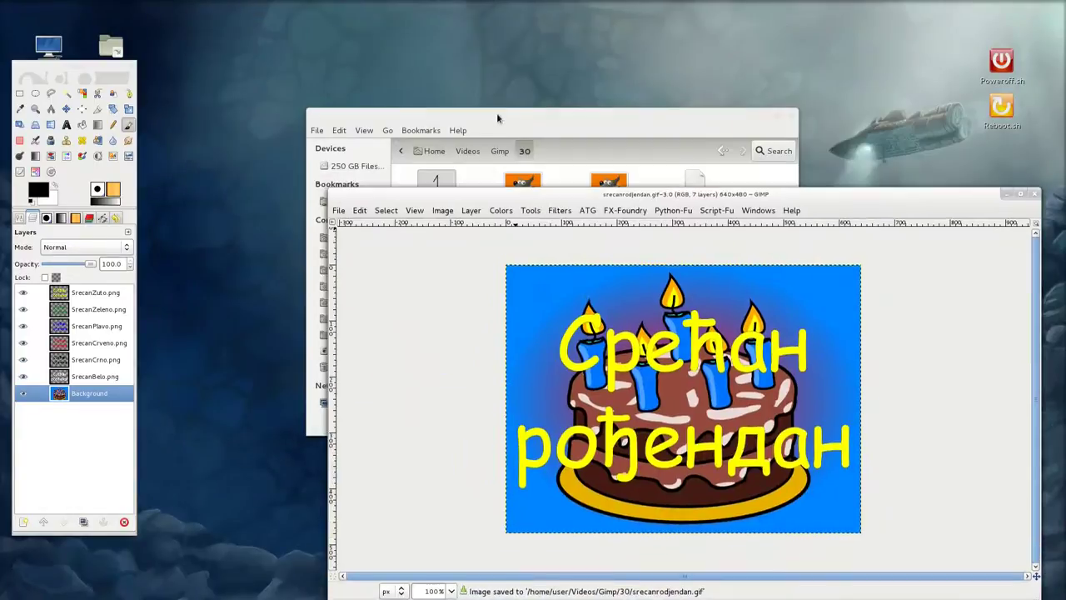
Play srecanrodjendan.gif from folder 30 in Eye of GNOME, then close it and return to GIMP.
click(496, 114)
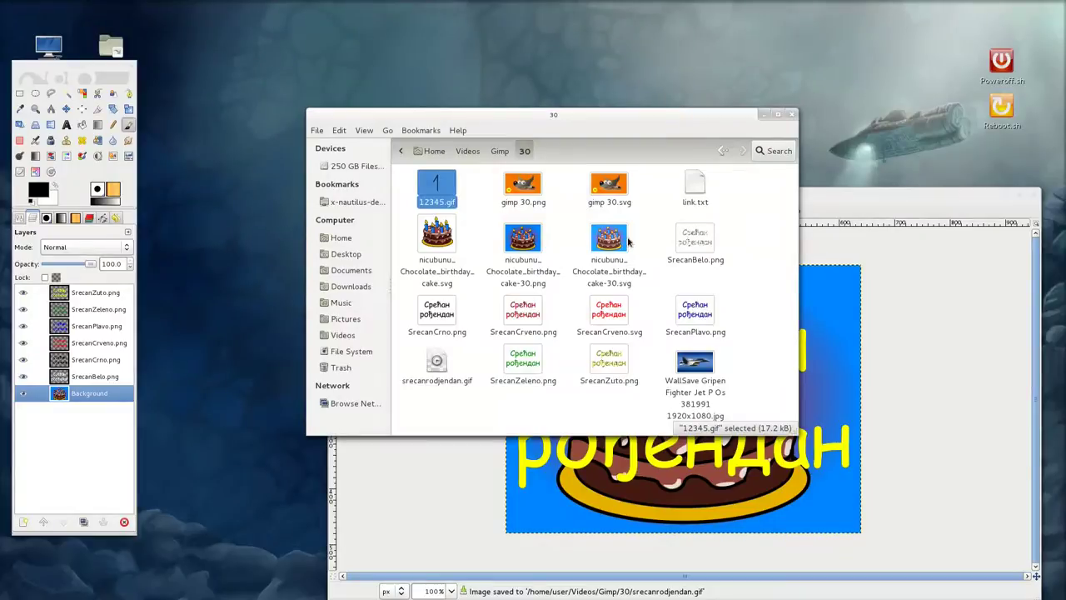
click(435, 360)
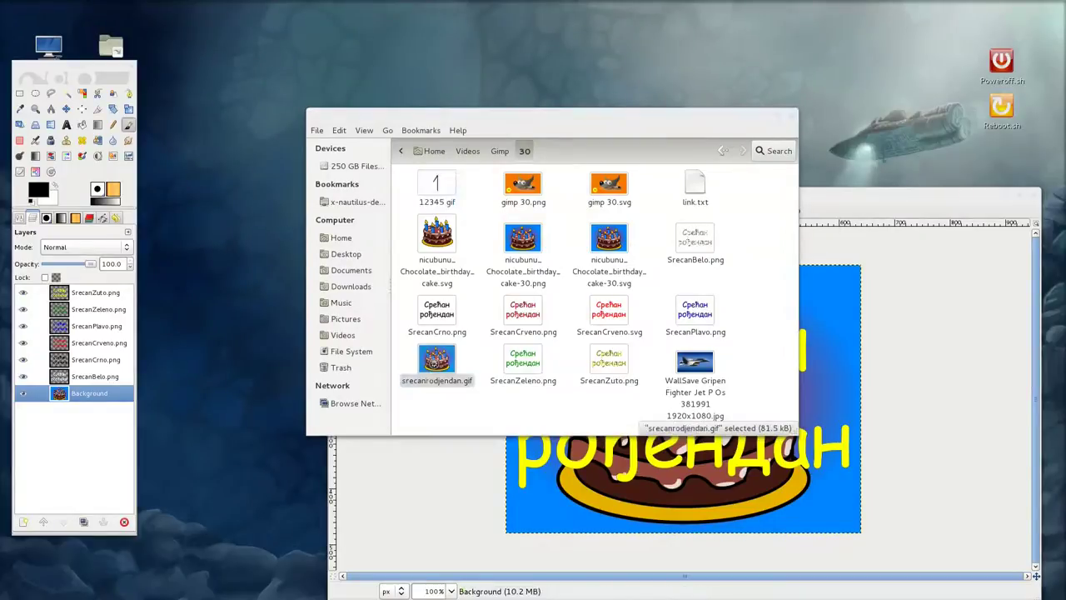
double_click(435, 360)
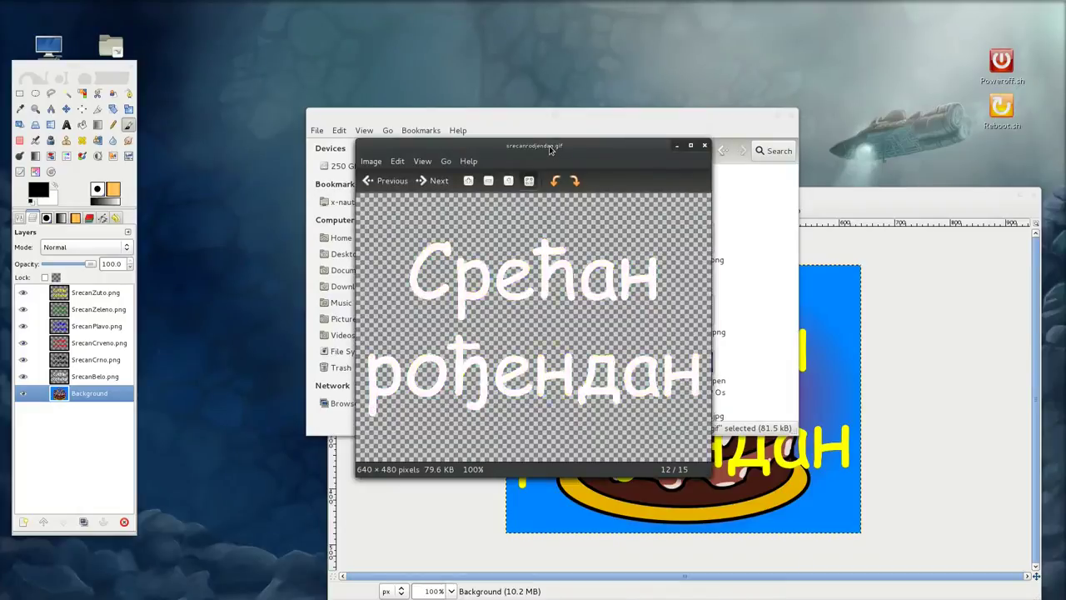
drag(550, 150, 355, 206)
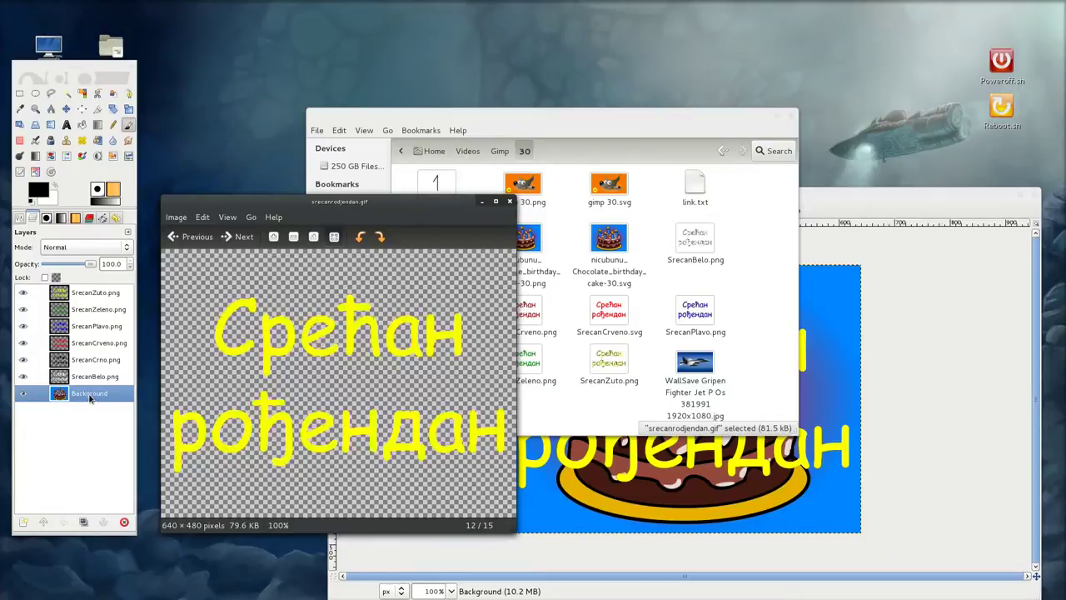
click(90, 398)
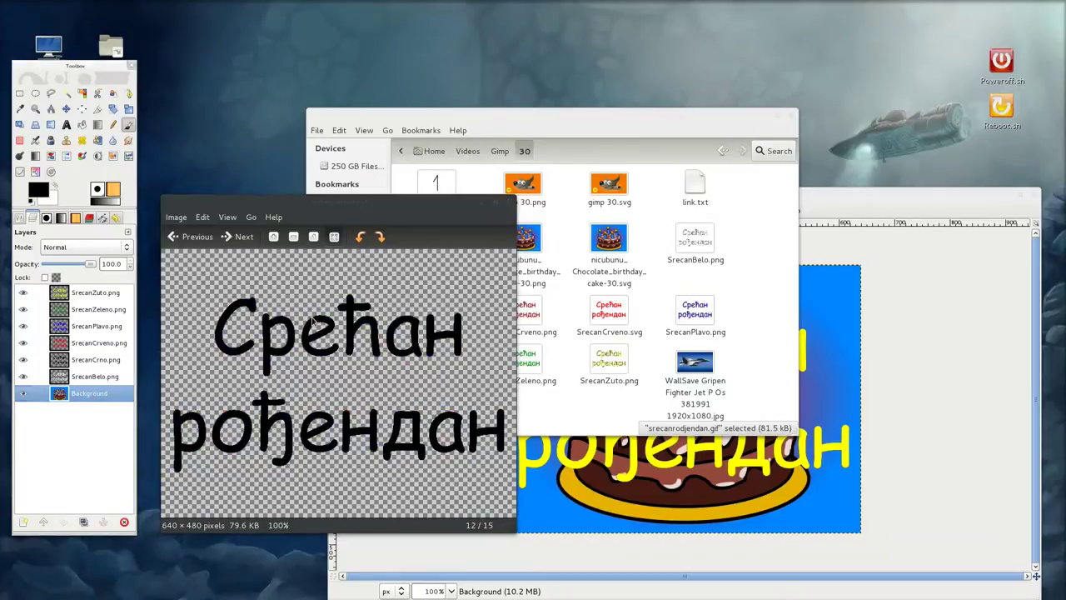
click(509, 203)
drag(866, 200, 818, 85)
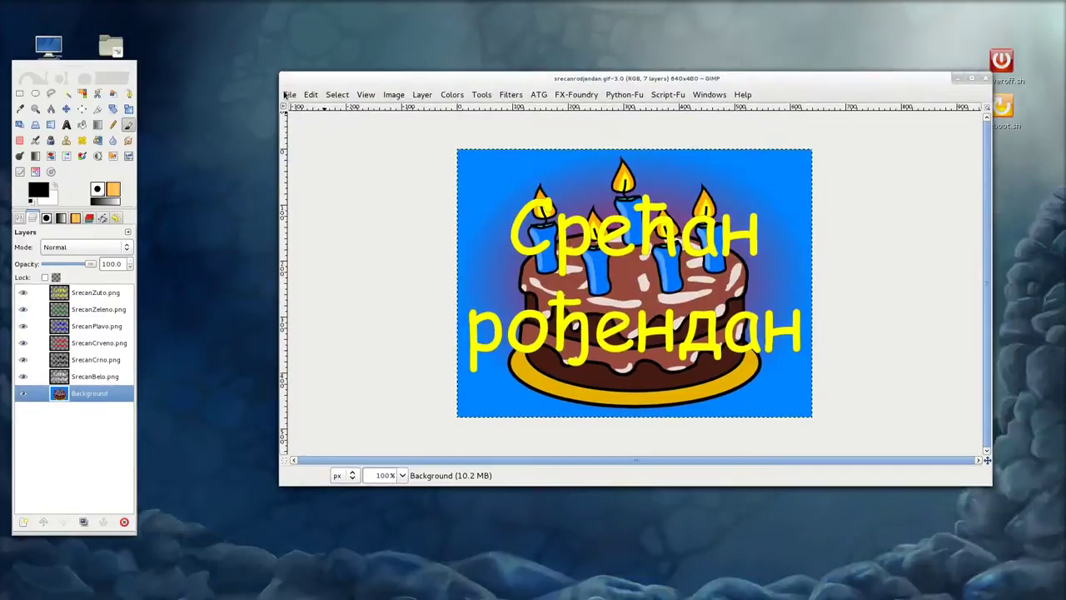
Save the image over the existing srecanrodjendan.gif, exporting the layers as animation frames.
click(287, 94)
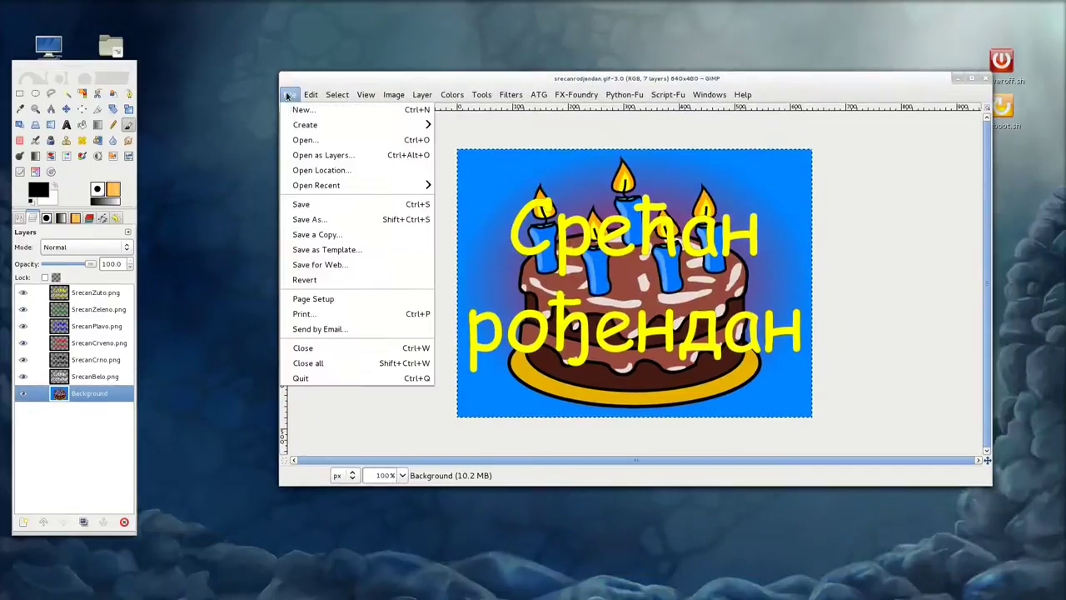
click(310, 219)
click(337, 290)
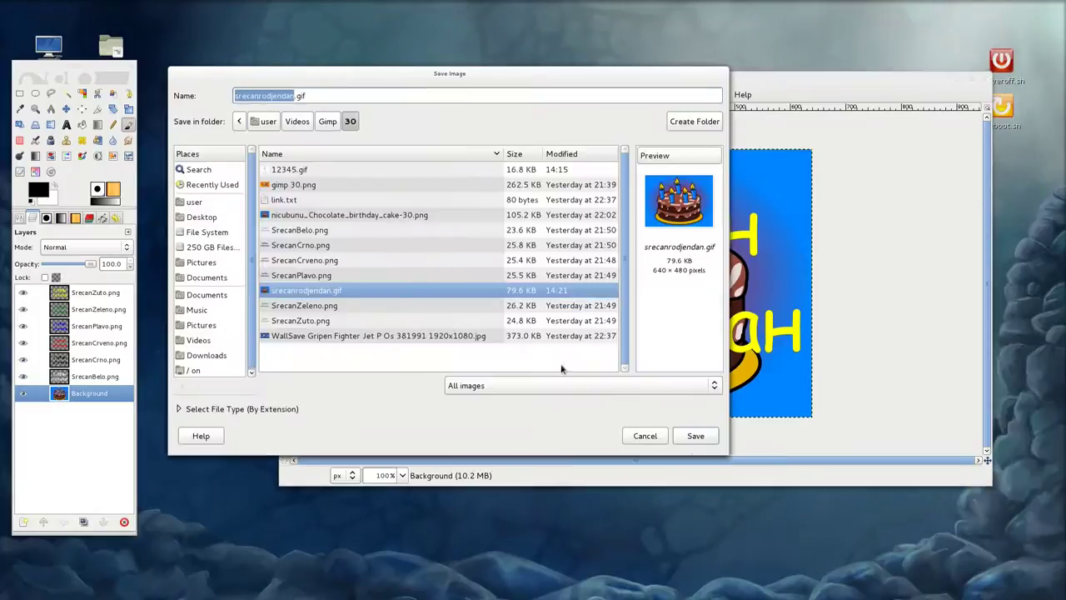
click(696, 435)
click(537, 195)
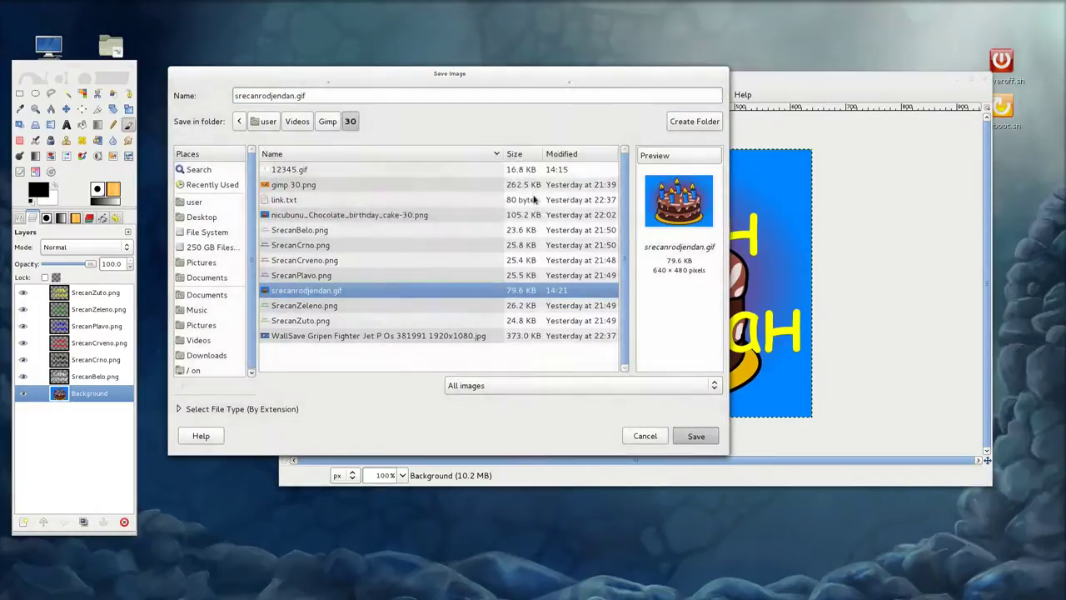
click(403, 243)
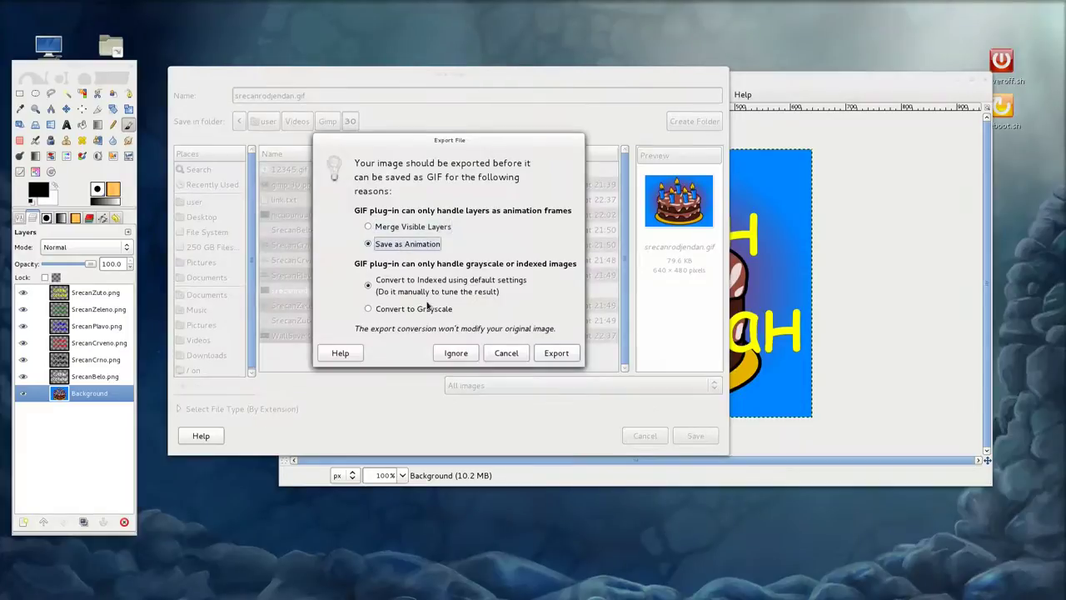
click(566, 351)
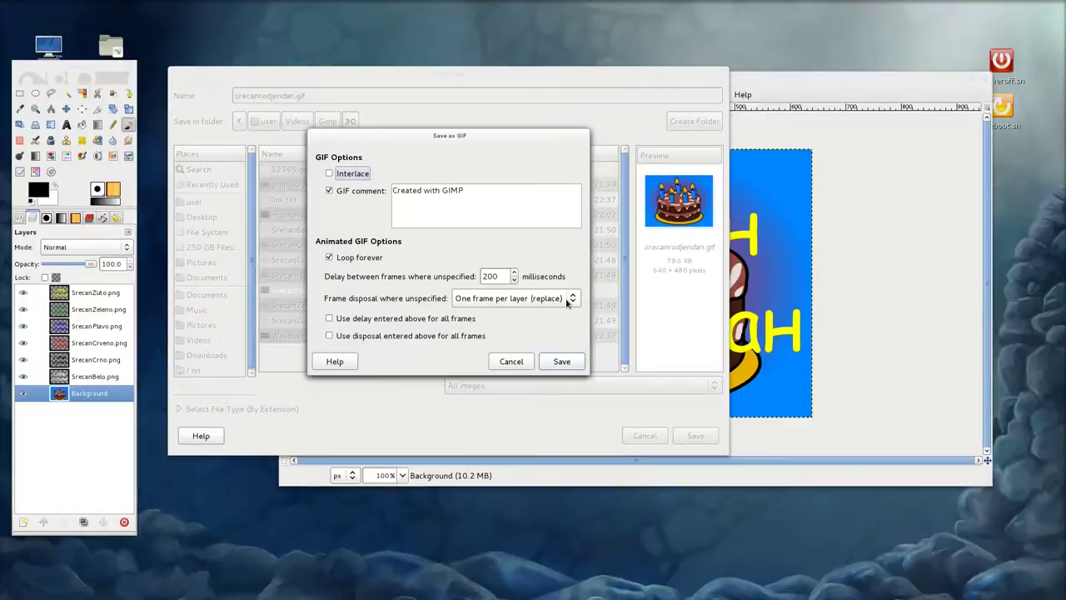
Set frame disposal to cumulative layers (combine) and save the GIF.
click(567, 301)
click(556, 281)
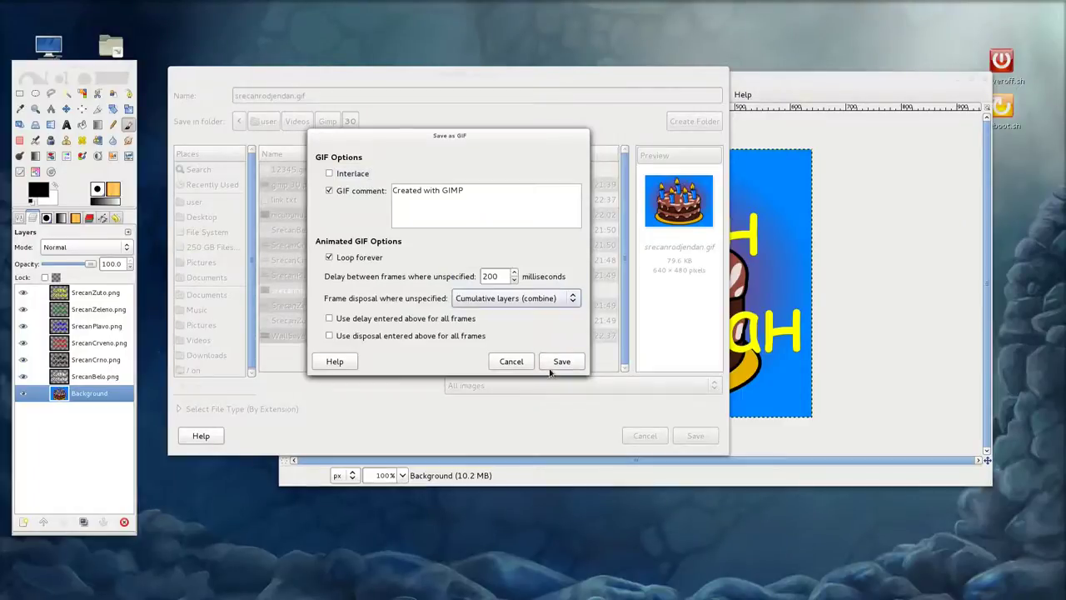
click(562, 363)
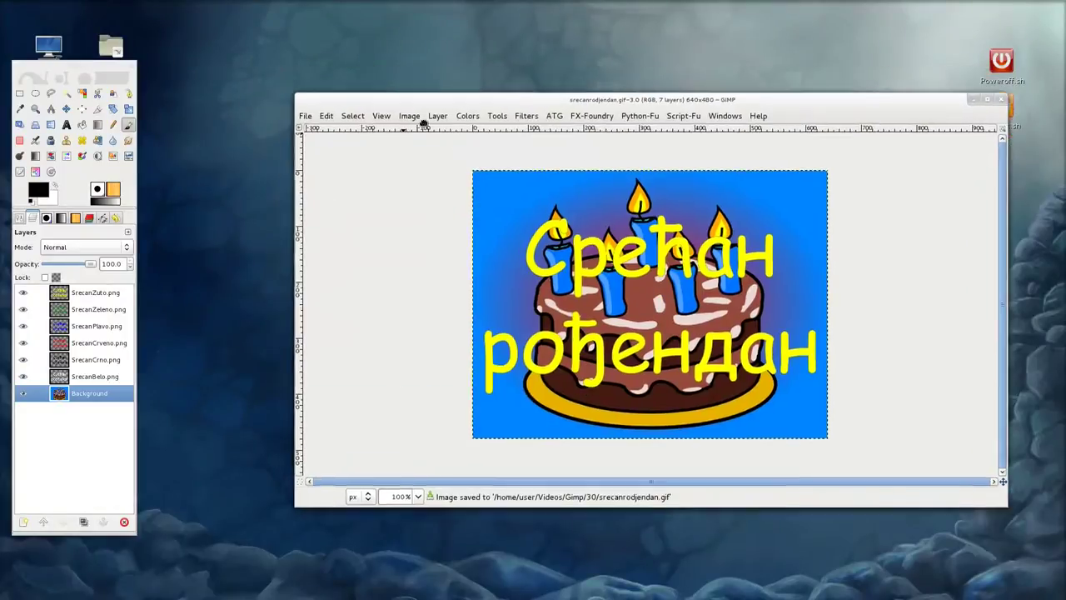
Open the updated srecanrodjendan.gif from the file manager in Eye of GNOME.
drag(390, 70, 483, 207)
click(358, 28)
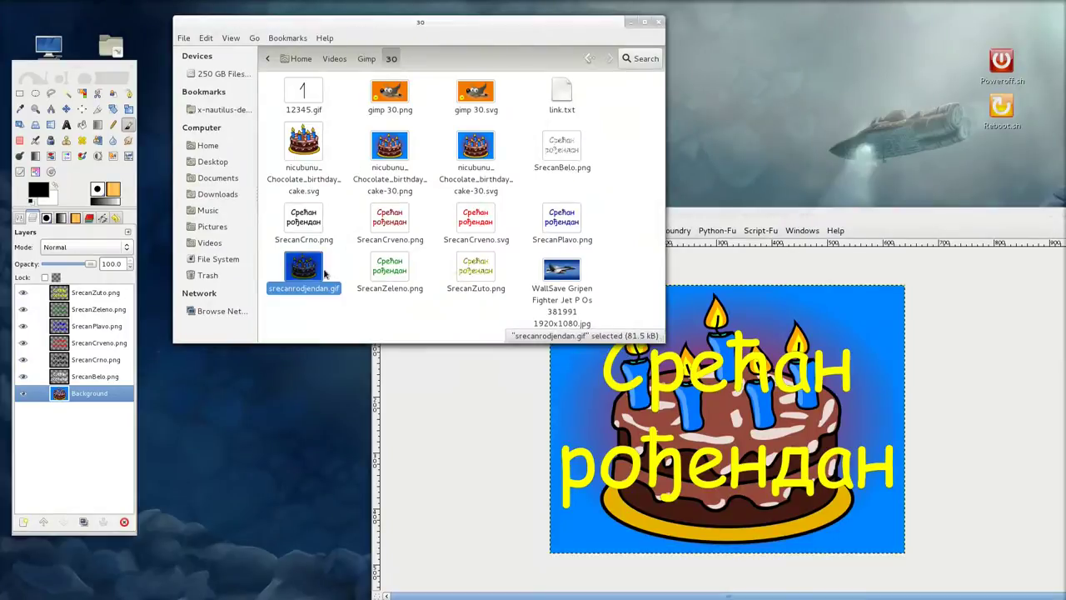
double_click(316, 274)
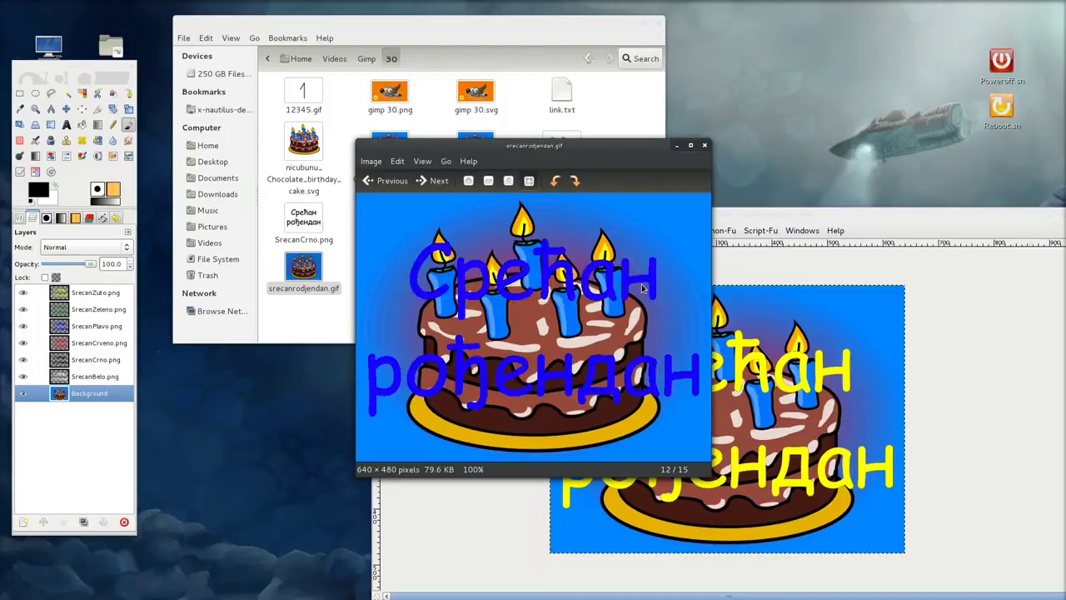
Close the GIF preview and bring the GIMP image window forward.
click(704, 146)
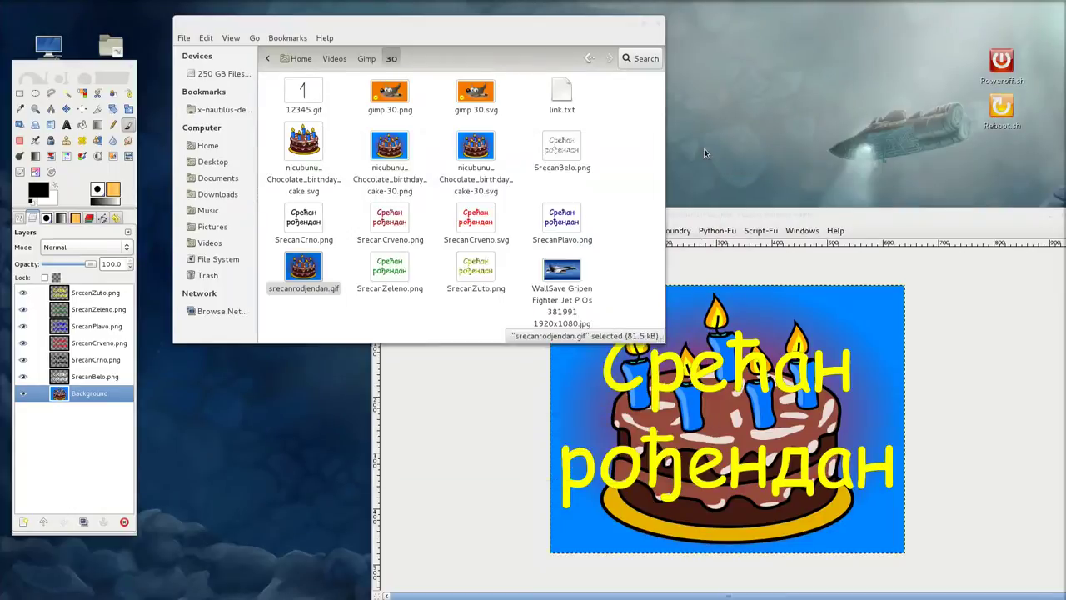
mouse_move(812, 221)
mouse_down()
mouse_move(714, 96)
mouse_move(626, 61)
mouse_up()
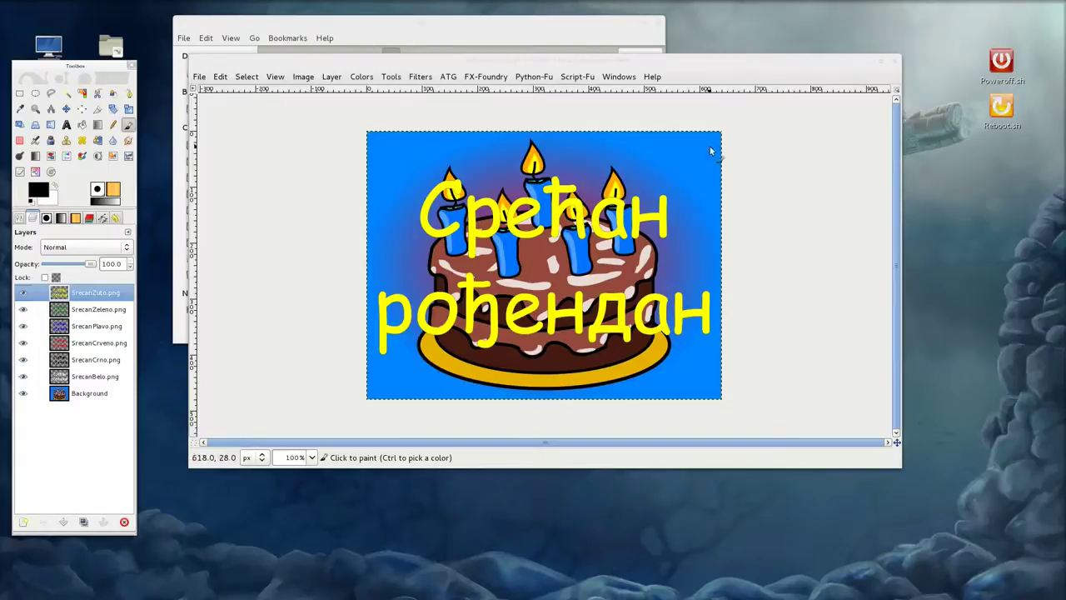
Close the current image and open SrecanBelo, Crno, Crveno, Plavo, Zeleno and Zuto PNGs as layers.
click(891, 64)
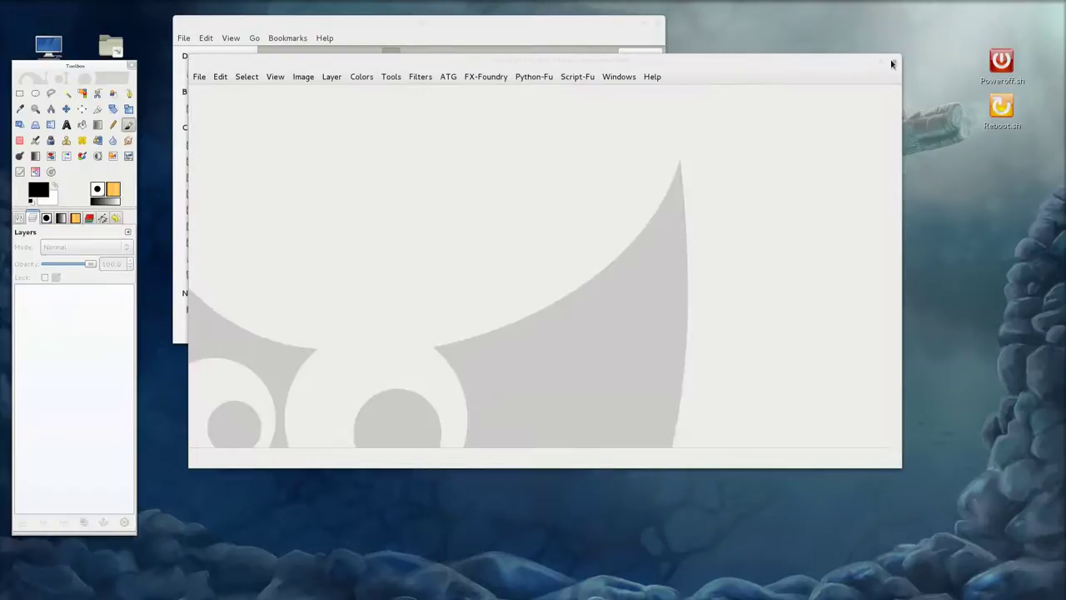
click(201, 77)
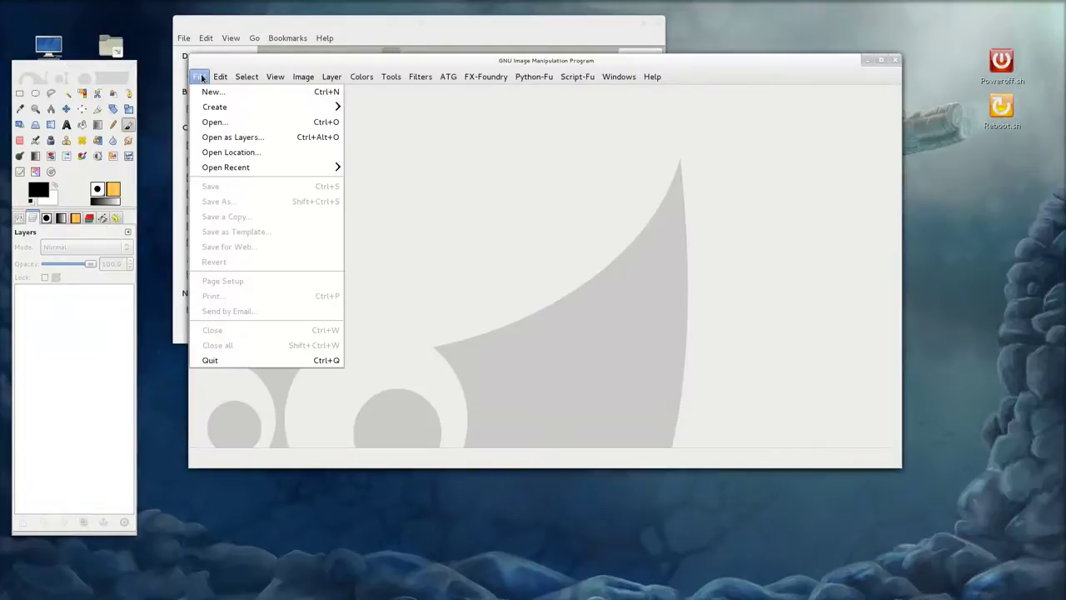
click(244, 138)
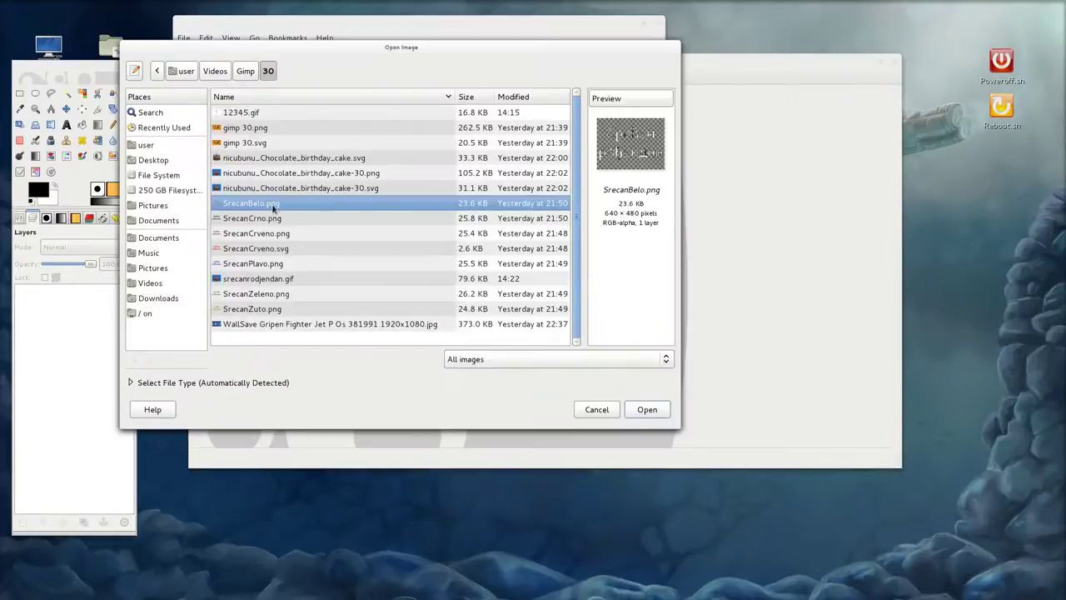
ctrl+click(277, 218)
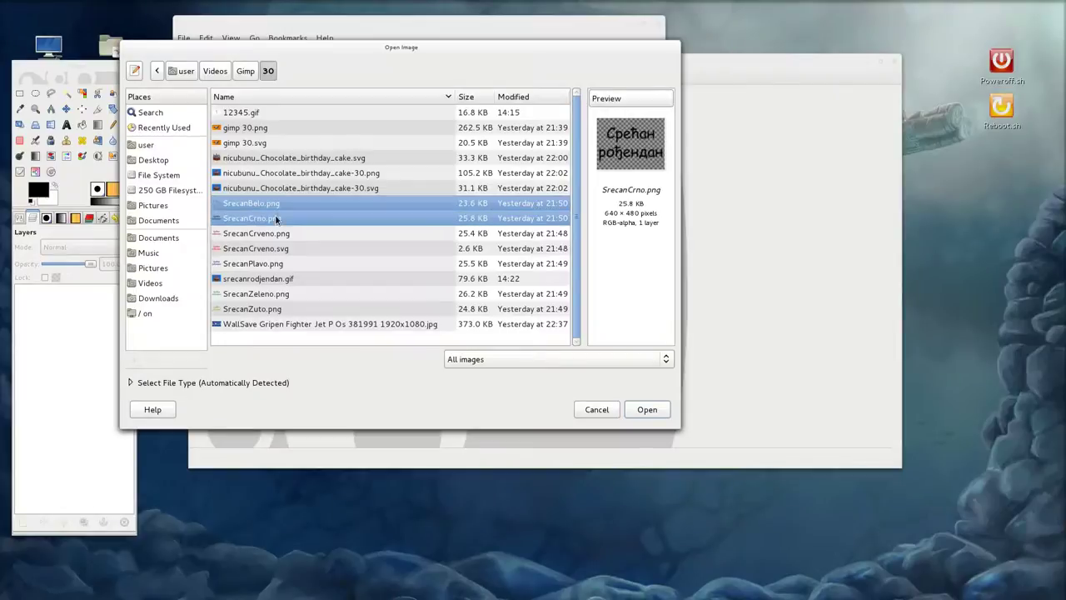
ctrl+click(279, 236)
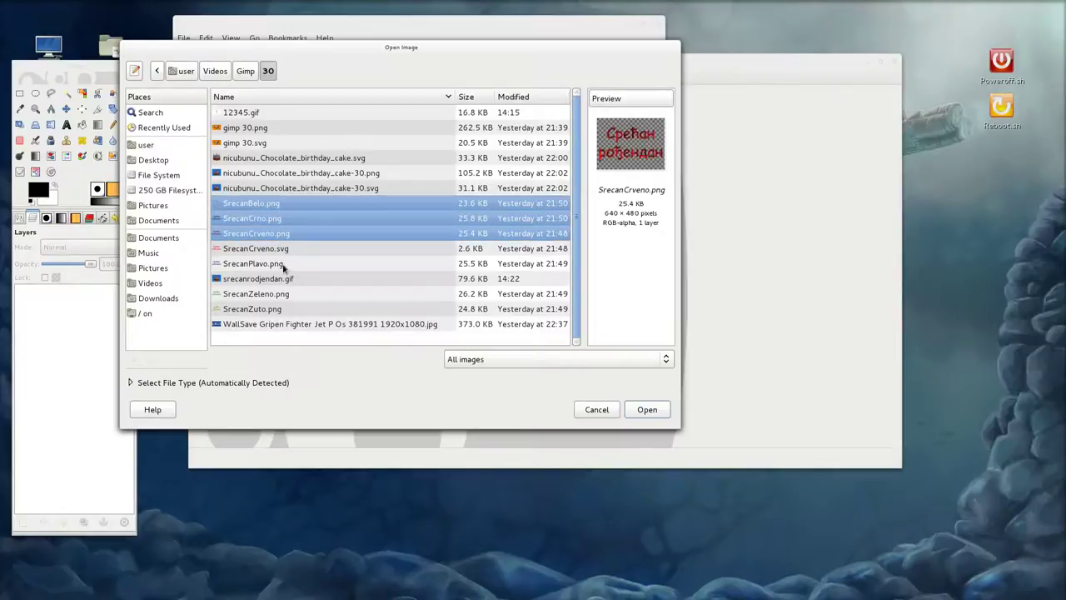
ctrl+click(283, 266)
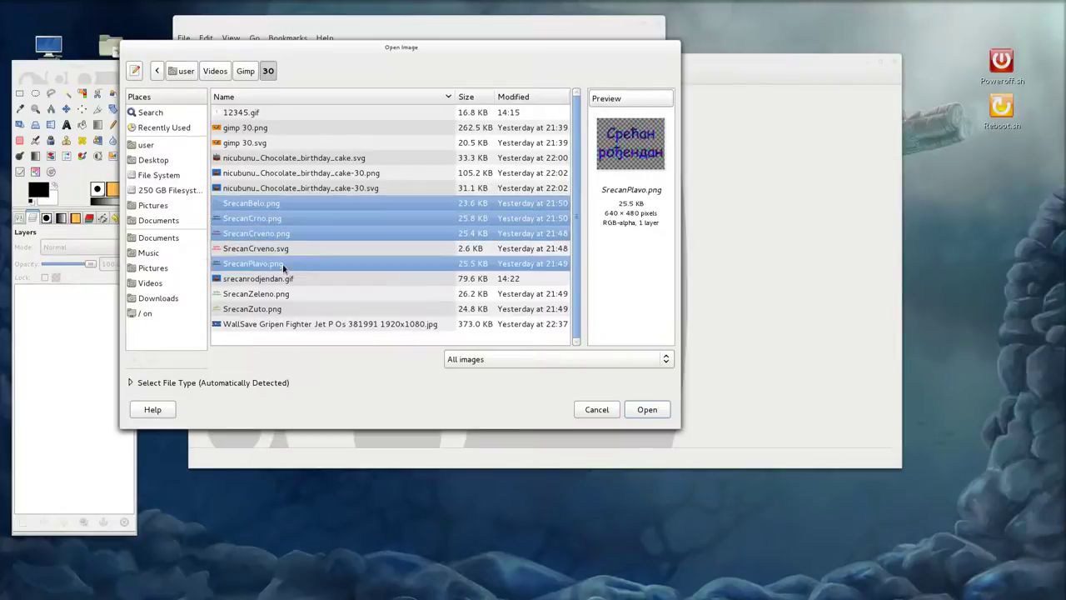
ctrl+click(280, 295)
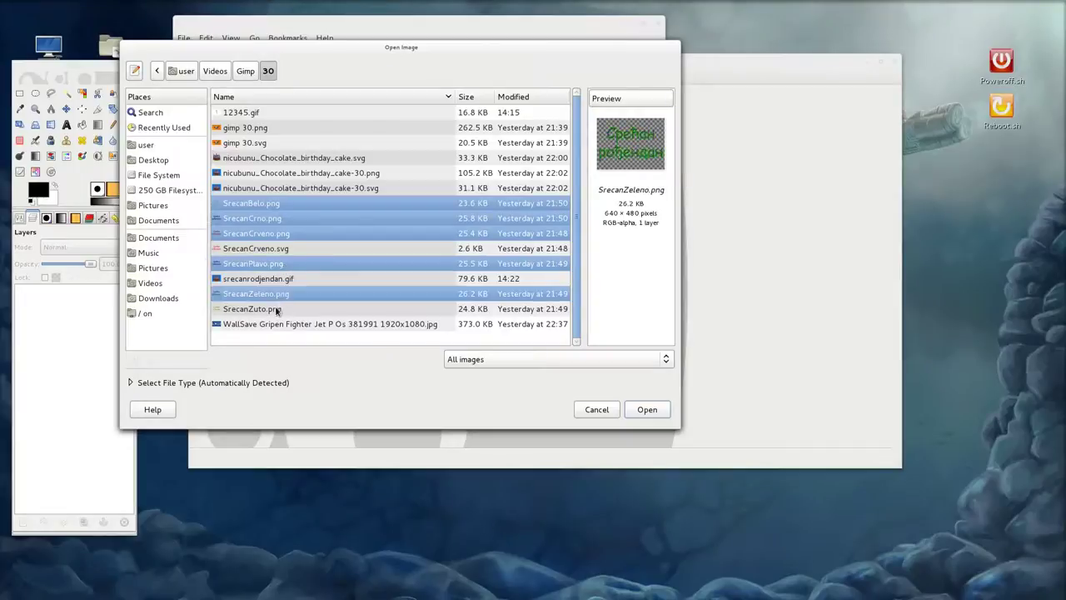
ctrl+click(252, 308)
click(662, 413)
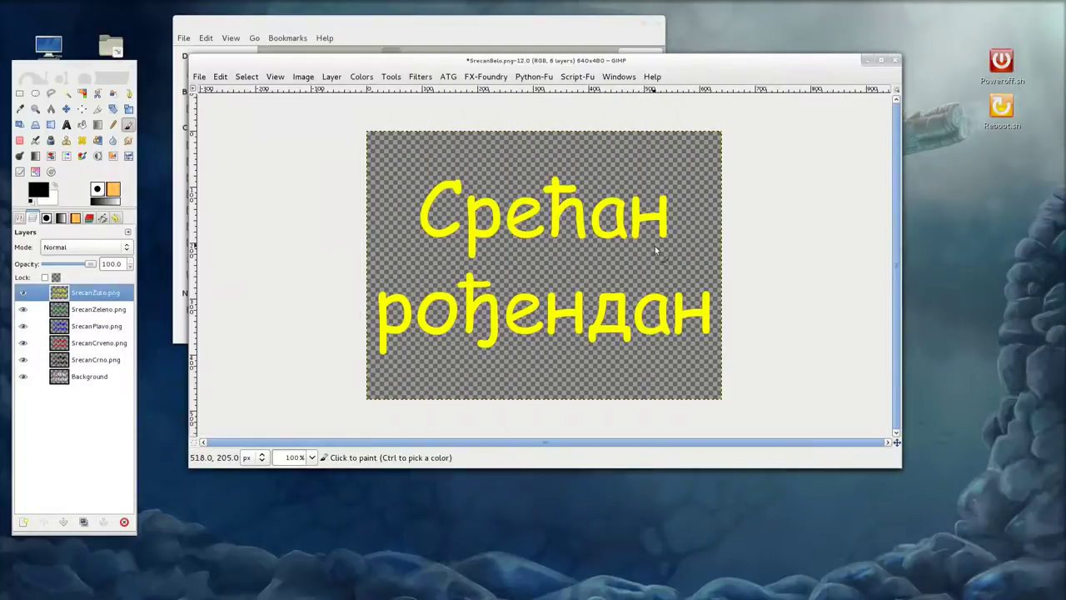
Export the six layers as animacija.gif, looping forever with 200 ms frame delay.
click(199, 76)
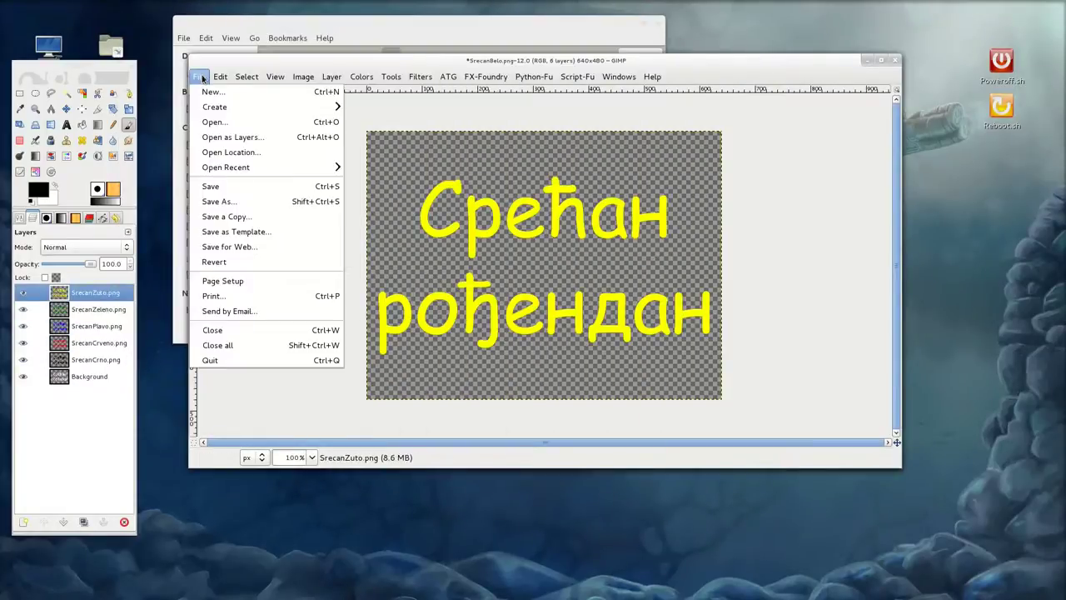
click(234, 201)
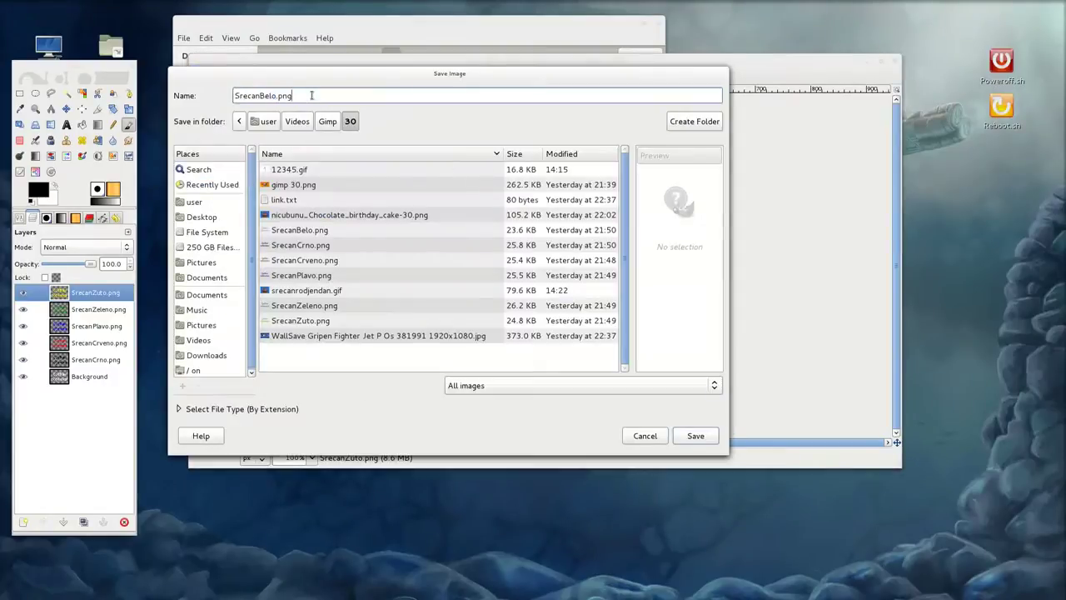
text(an)
text(imacija)
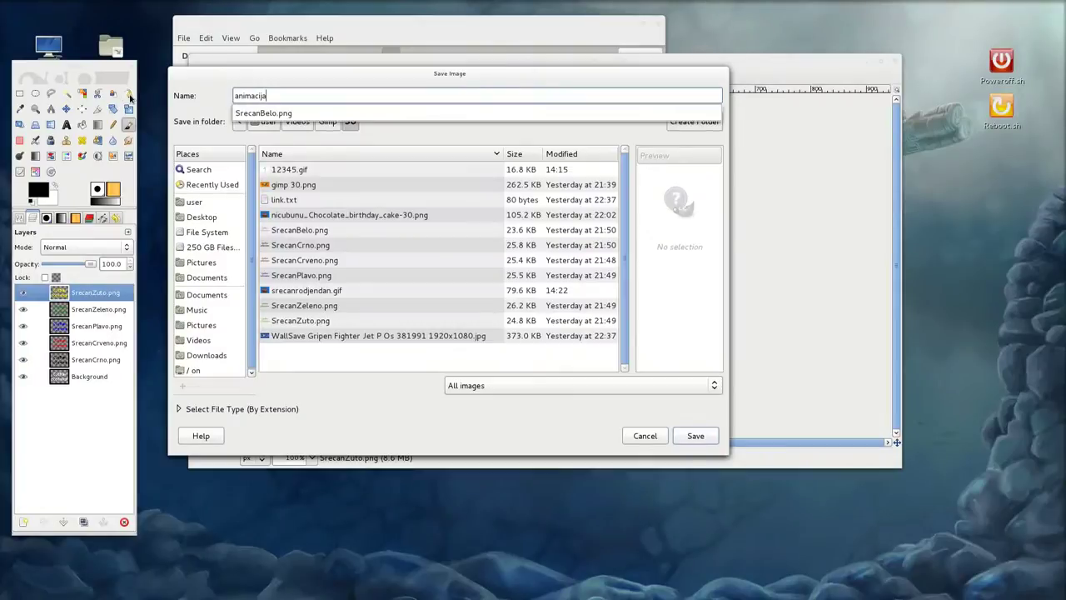
text(.gif)
key(Return)
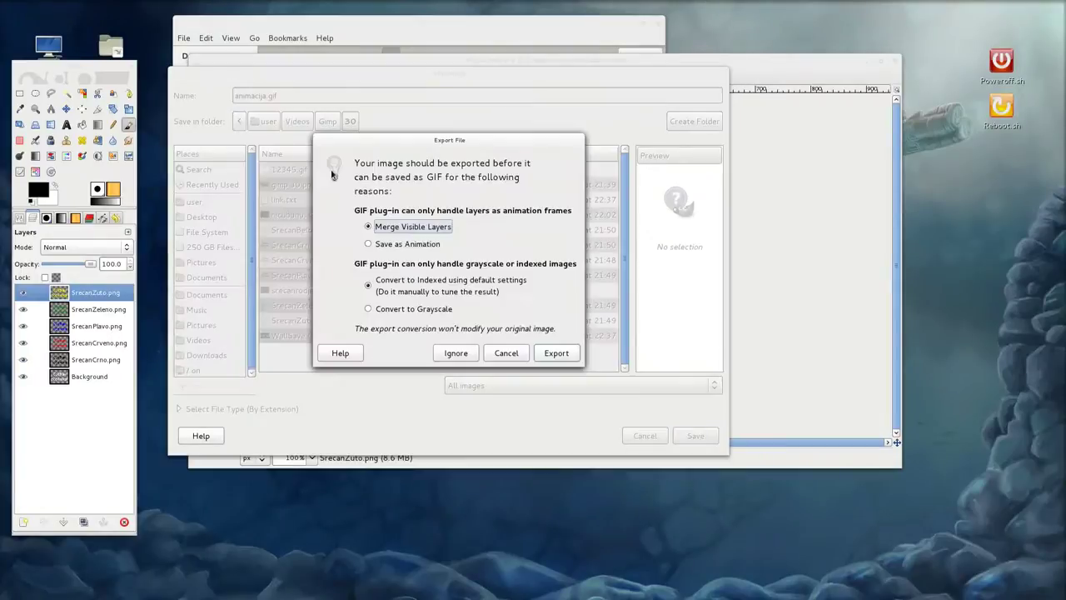
click(397, 244)
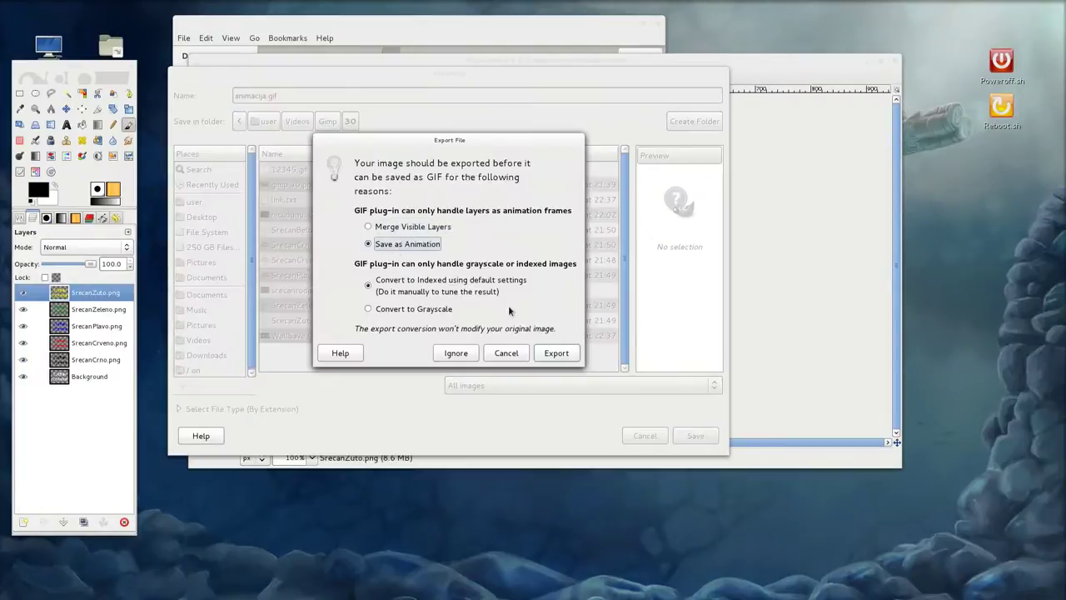
click(565, 355)
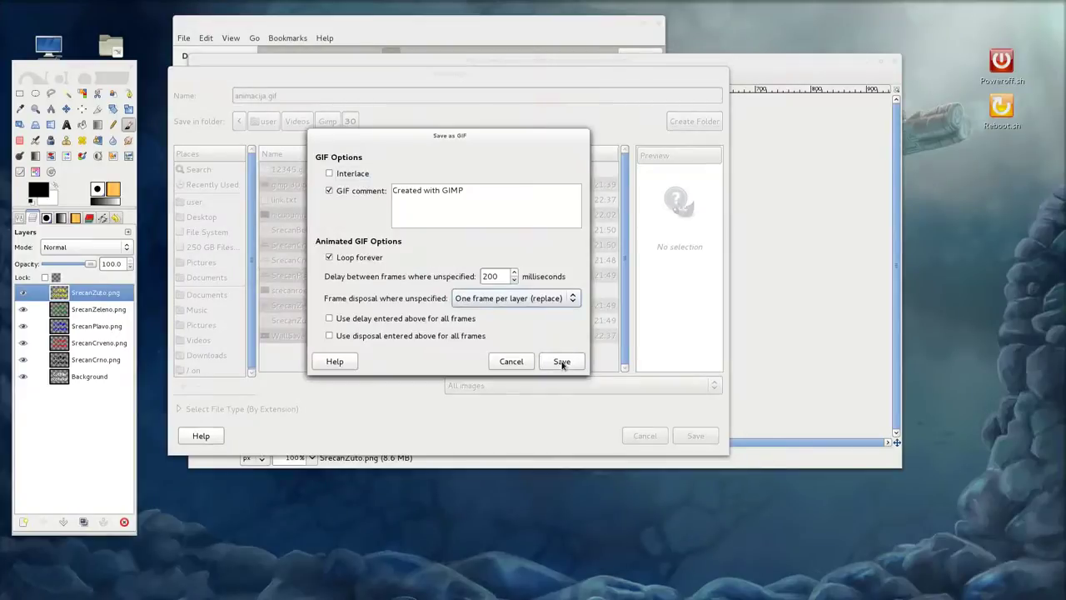
click(562, 361)
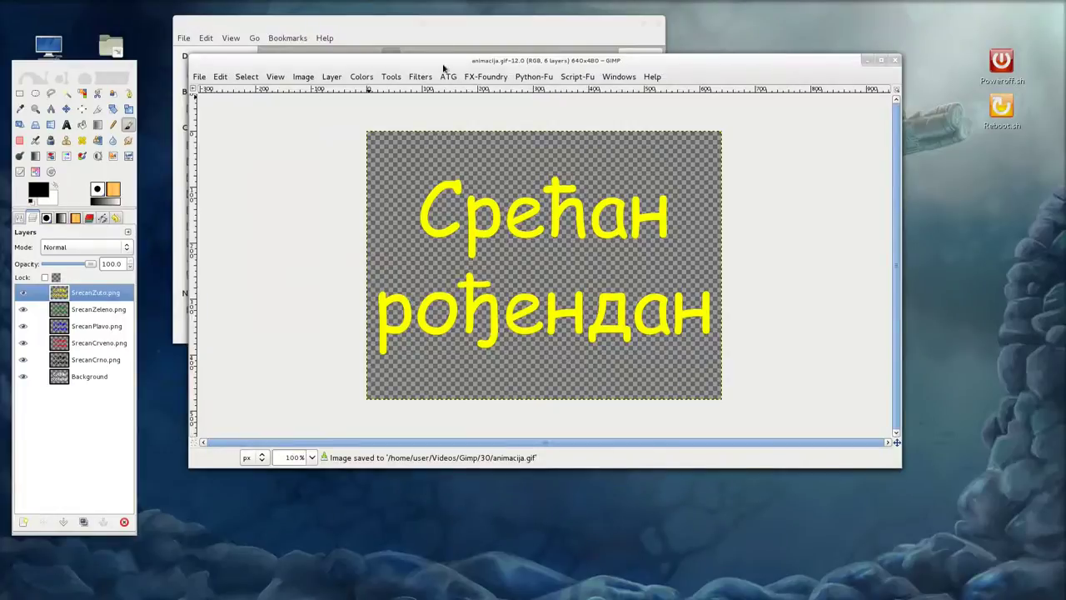
drag(480, 57, 558, 155)
Preview animacija.gif, then drag the WallSave fighter-jet photo into GIMP.
click(434, 134)
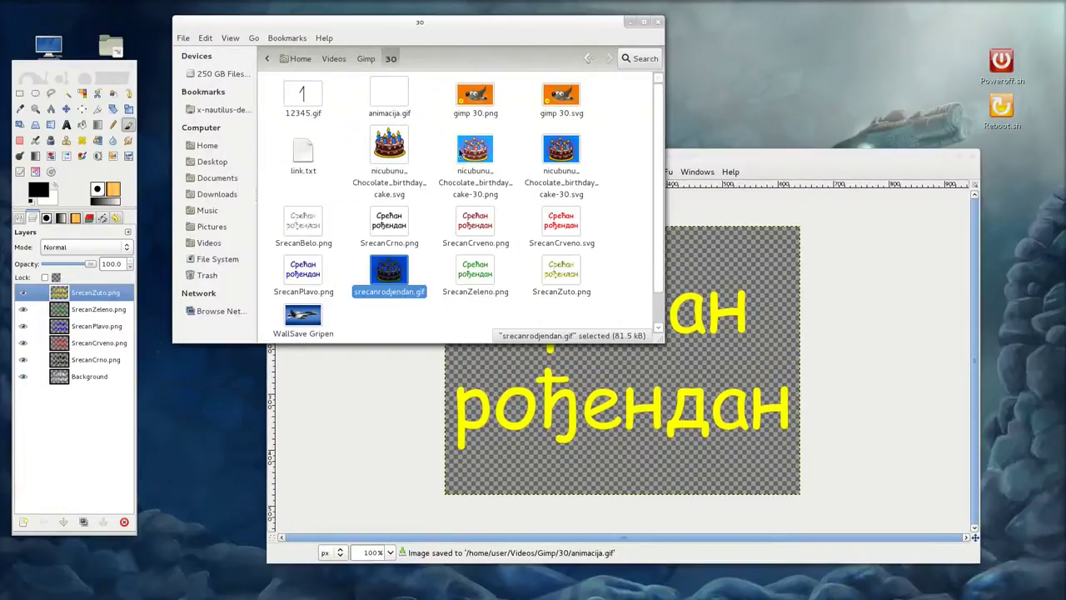
double_click(389, 96)
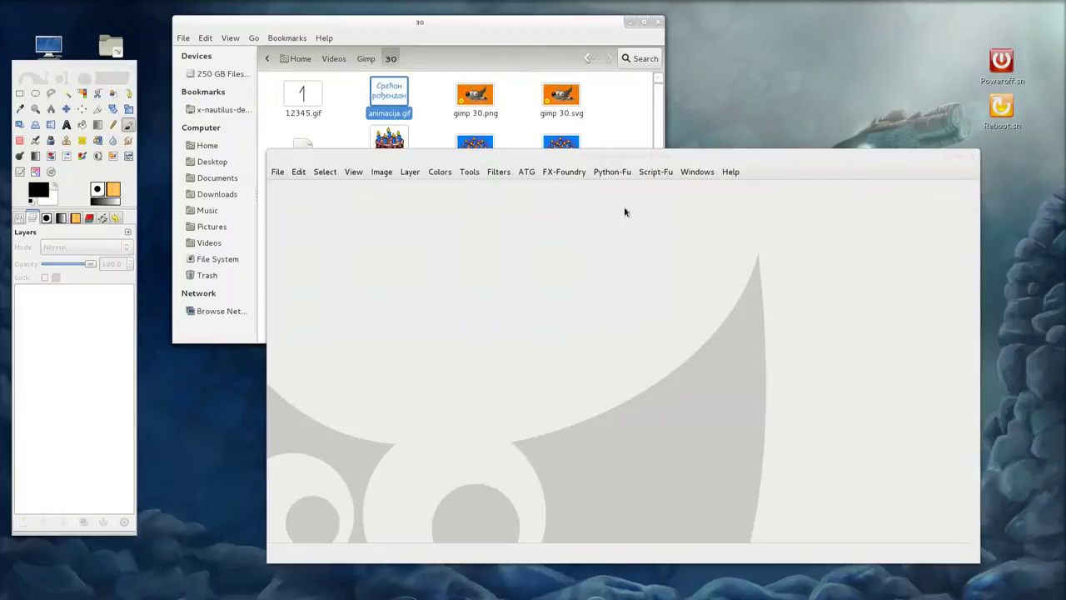
click(521, 48)
scroll(303, 317, down, 1)
drag(303, 279, 636, 447)
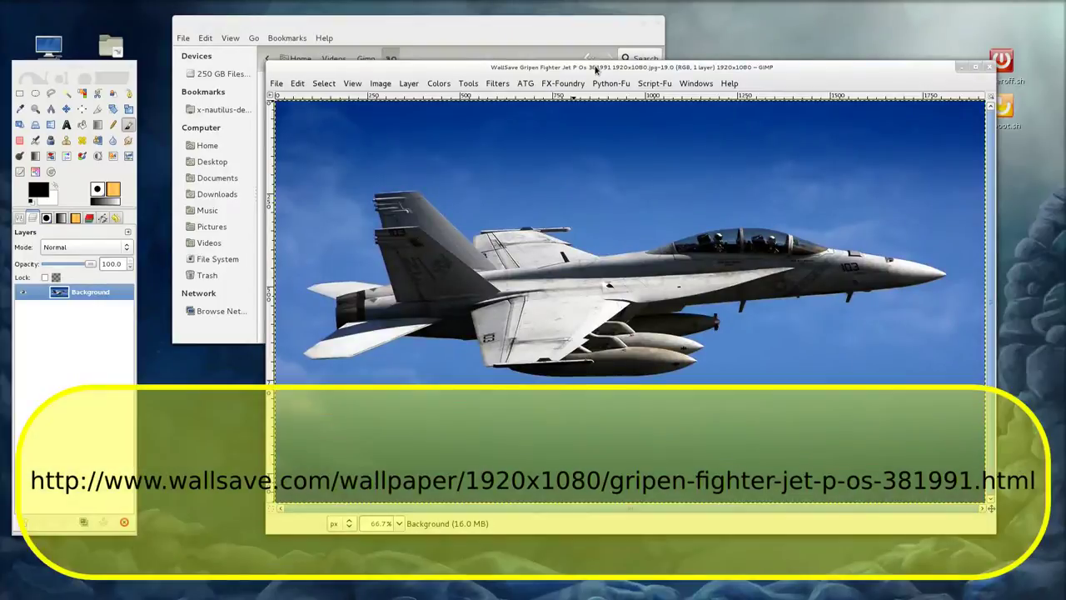
drag(596, 70, 621, 89)
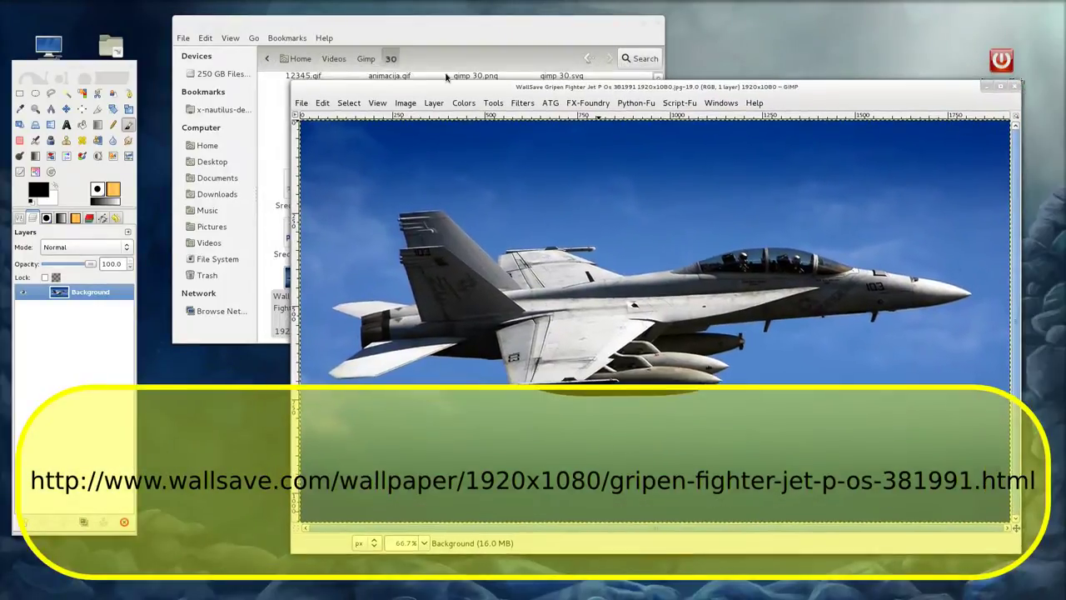
Add animacija.gif's frames as layers on top of the jet photo.
click(300, 103)
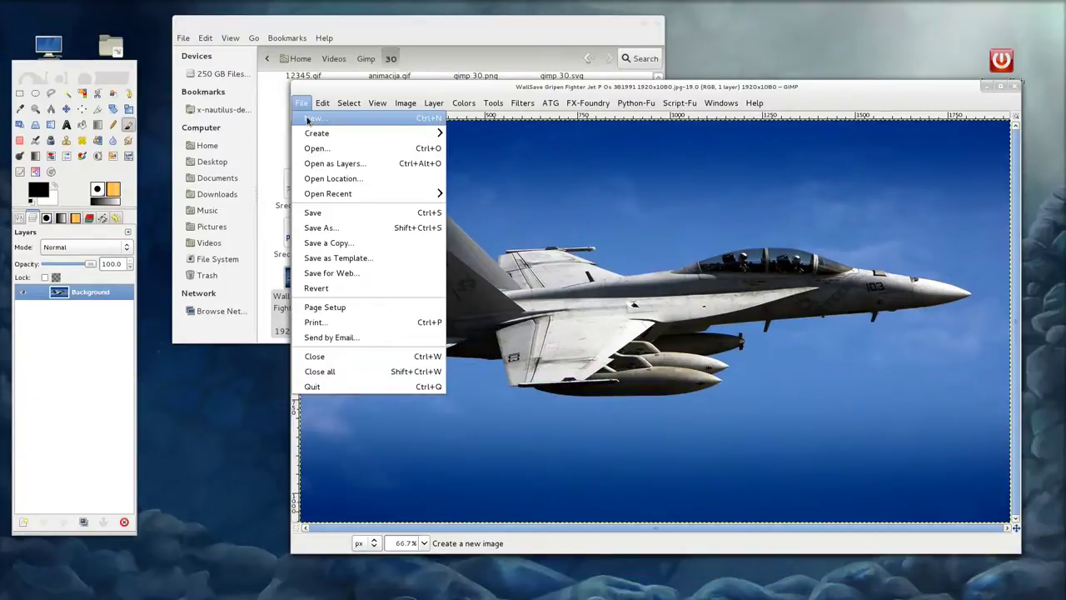
click(324, 164)
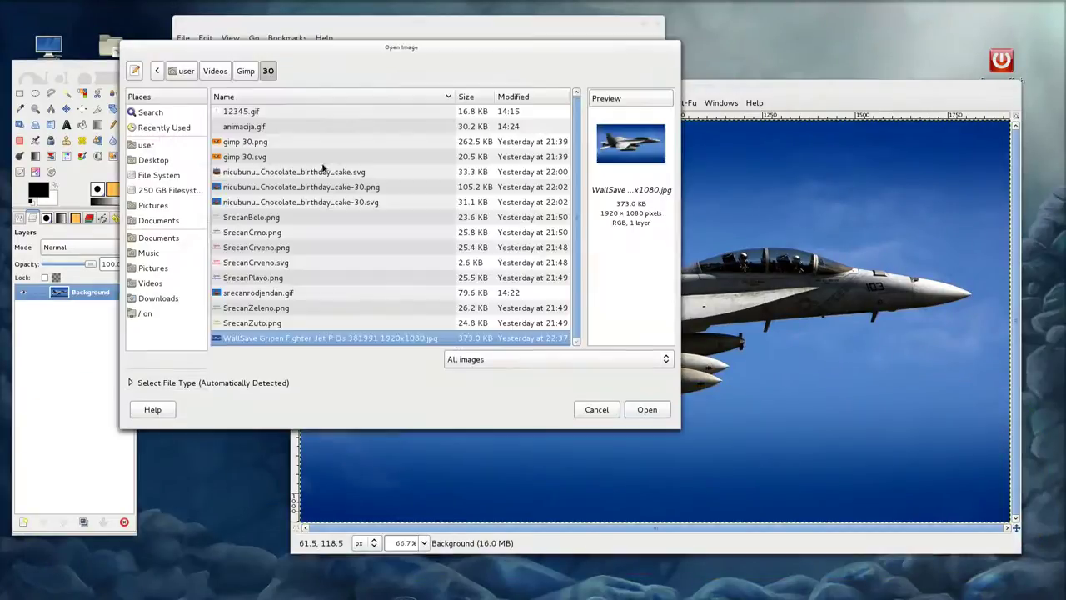
click(230, 127)
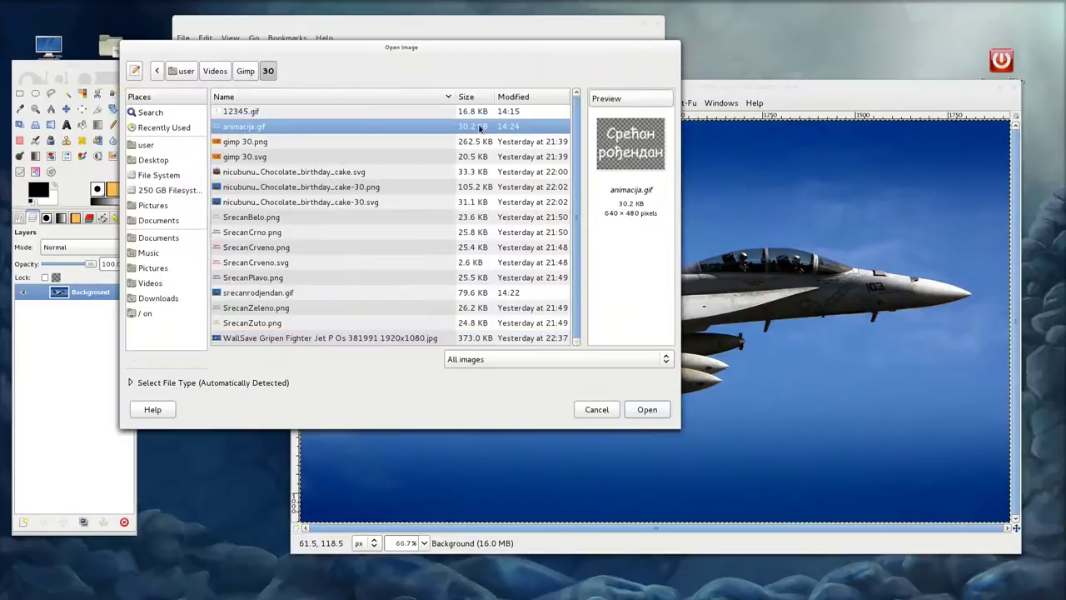
click(646, 410)
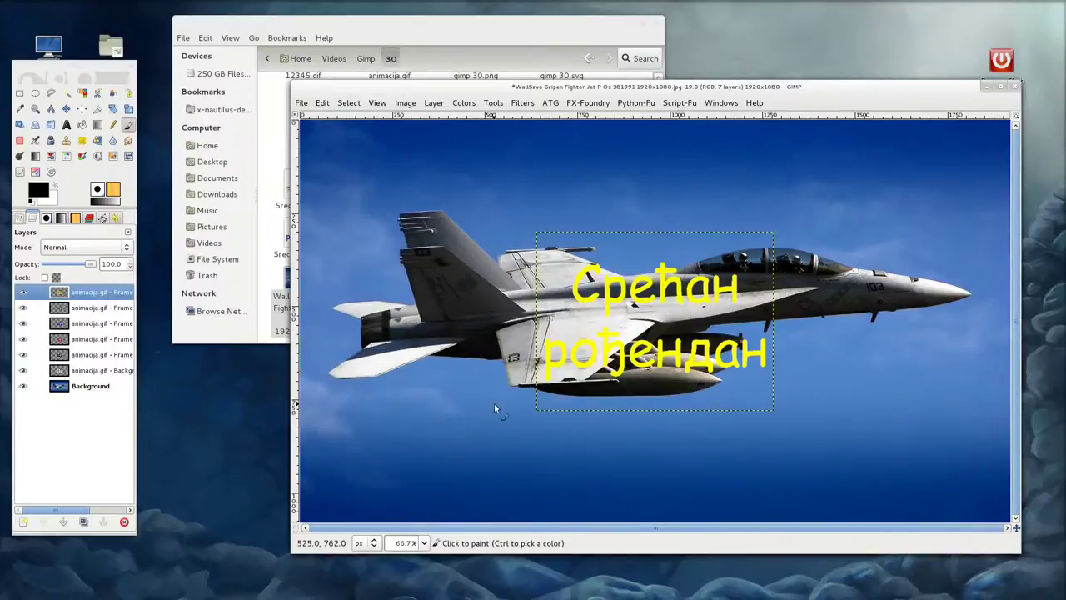
Step through the frame layers, switch to the Move tool (M), and reselect the top Frame 6 layer.
click(98, 354)
click(99, 339)
click(98, 323)
click(98, 307)
click(98, 292)
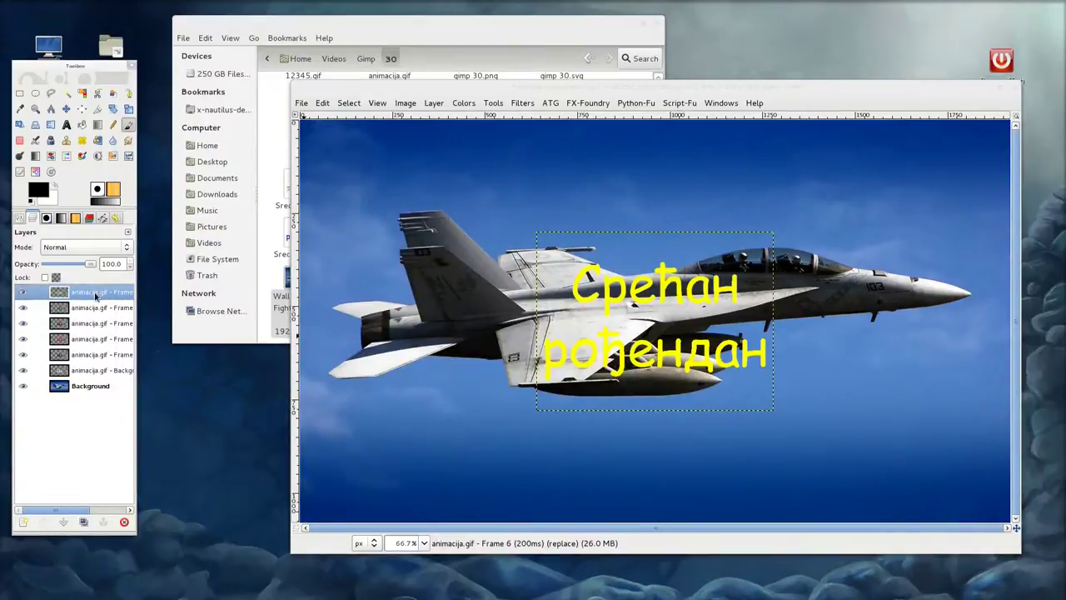
key(m)
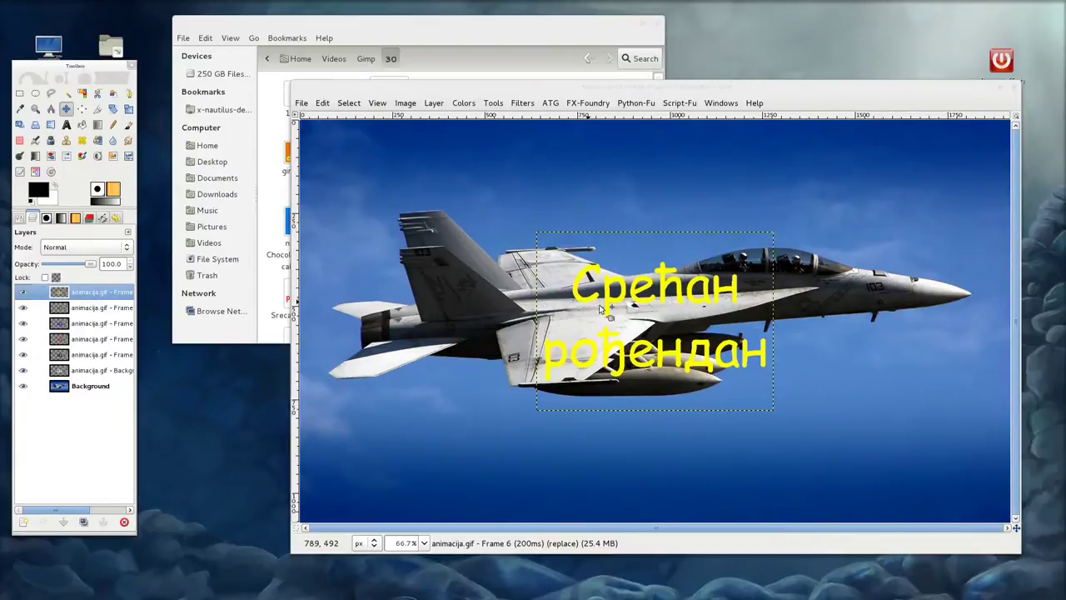
click(93, 307)
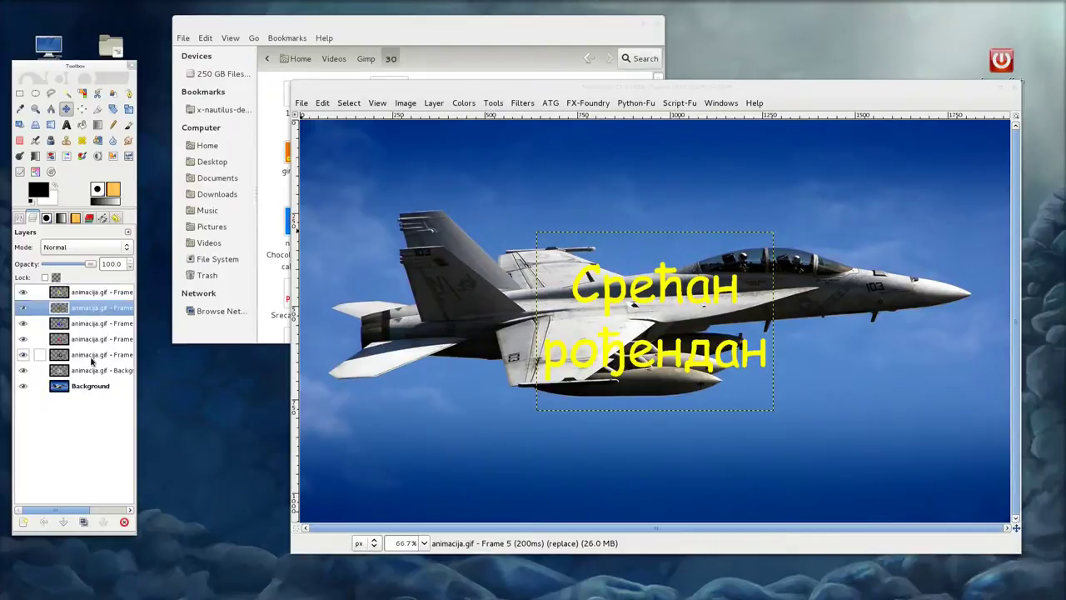
click(99, 370)
click(96, 292)
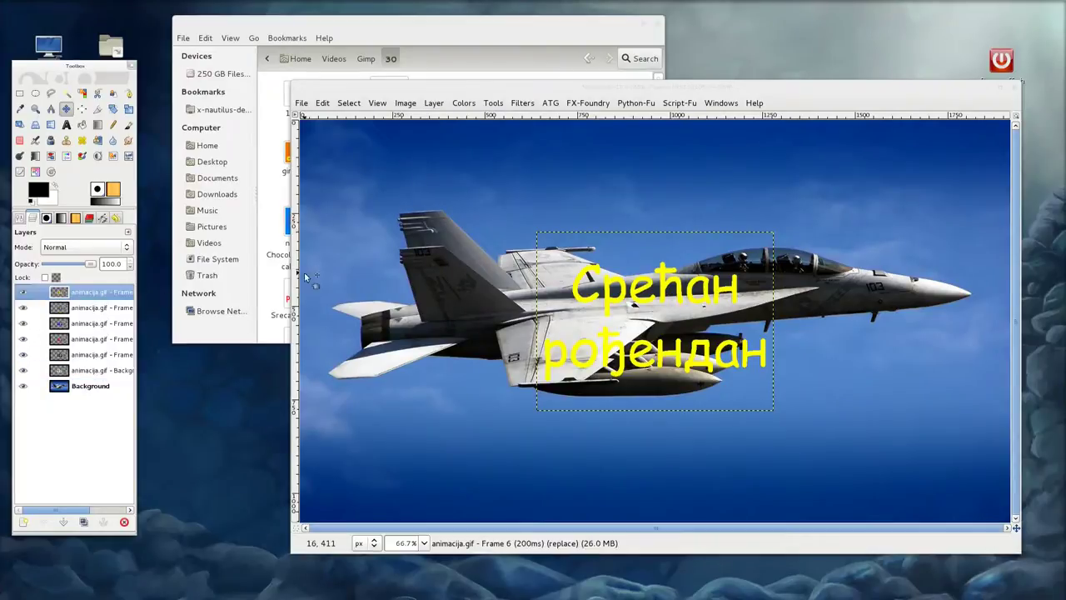
click(810, 267)
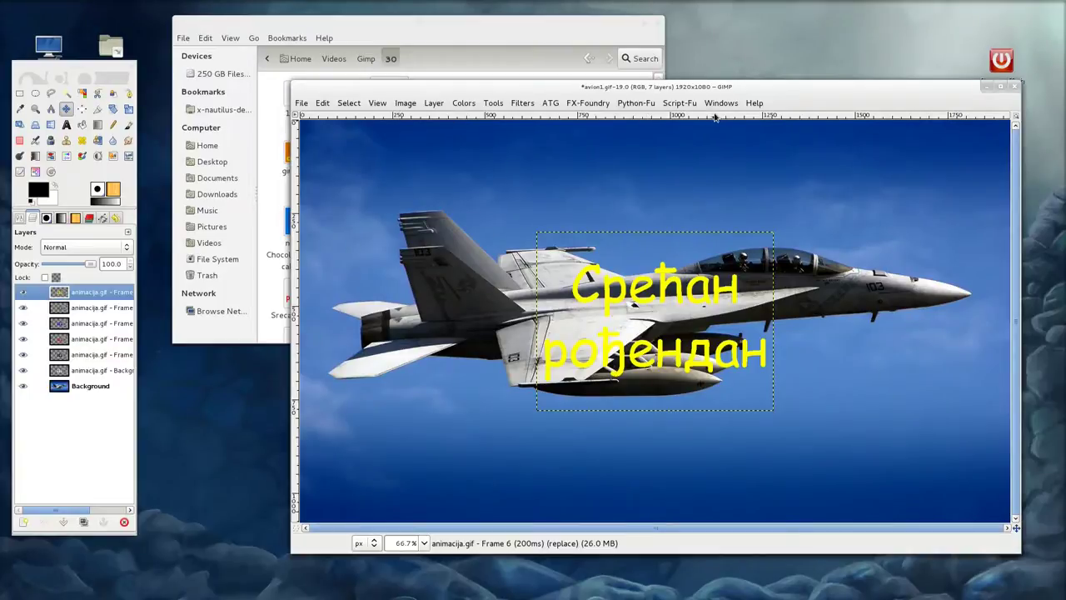
Place guides near the bottom and right edges, then drag the yellow greeting to the lower right.
drag(714, 117, 751, 408)
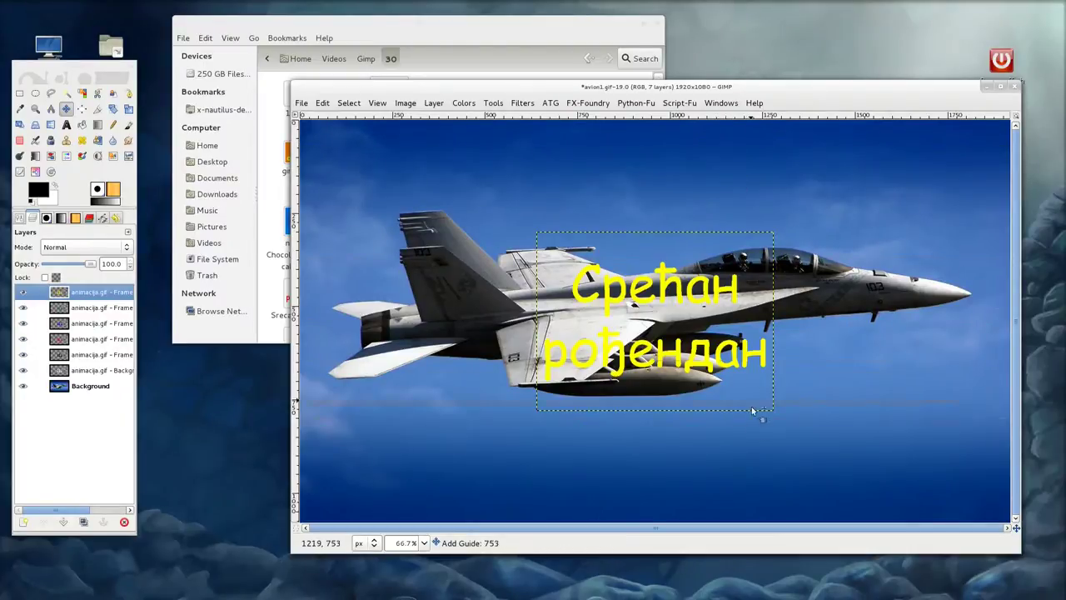
drag(751, 408, 757, 494)
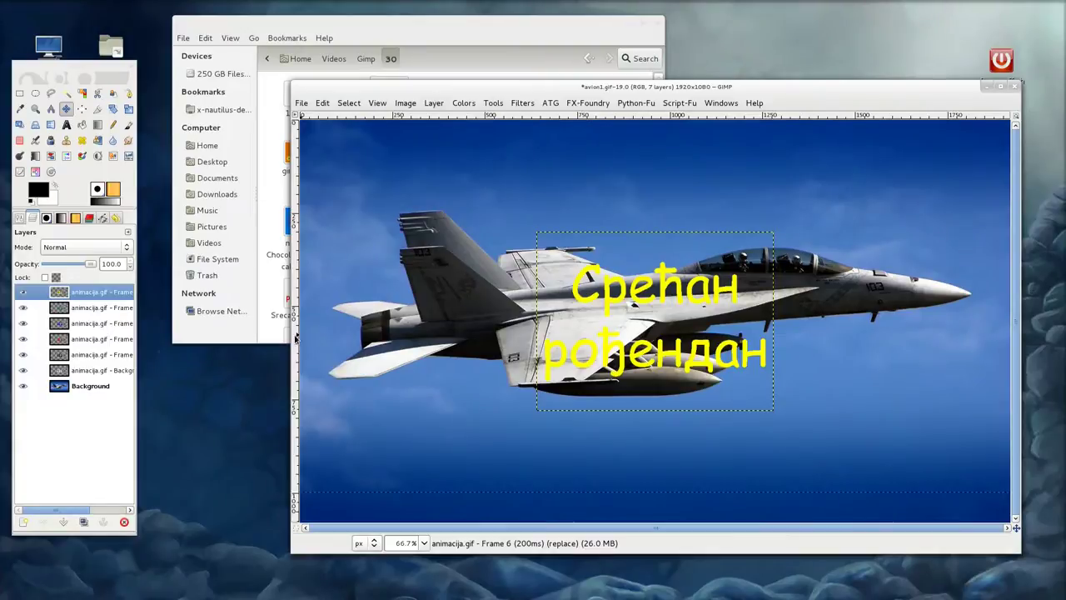
drag(295, 337, 984, 338)
mouse_move(633, 354)
mouse_down()
mouse_move(744, 406)
mouse_move(853, 437)
mouse_up()
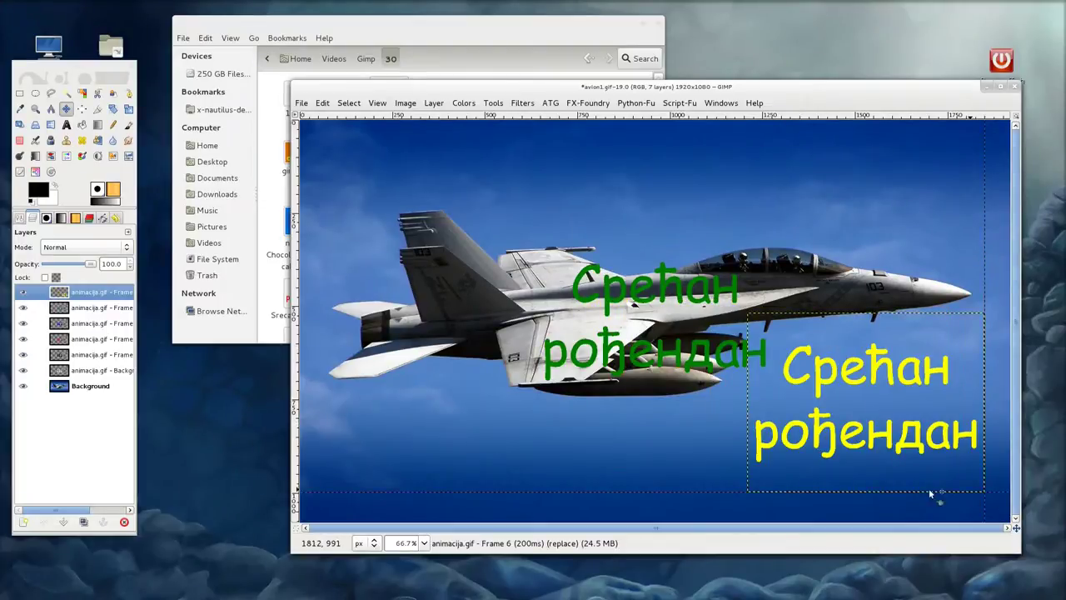
Drag the green, blue, red, black and white frame texts down-right, stacked beneath the yellow greeting.
click(579, 298)
click(41, 308)
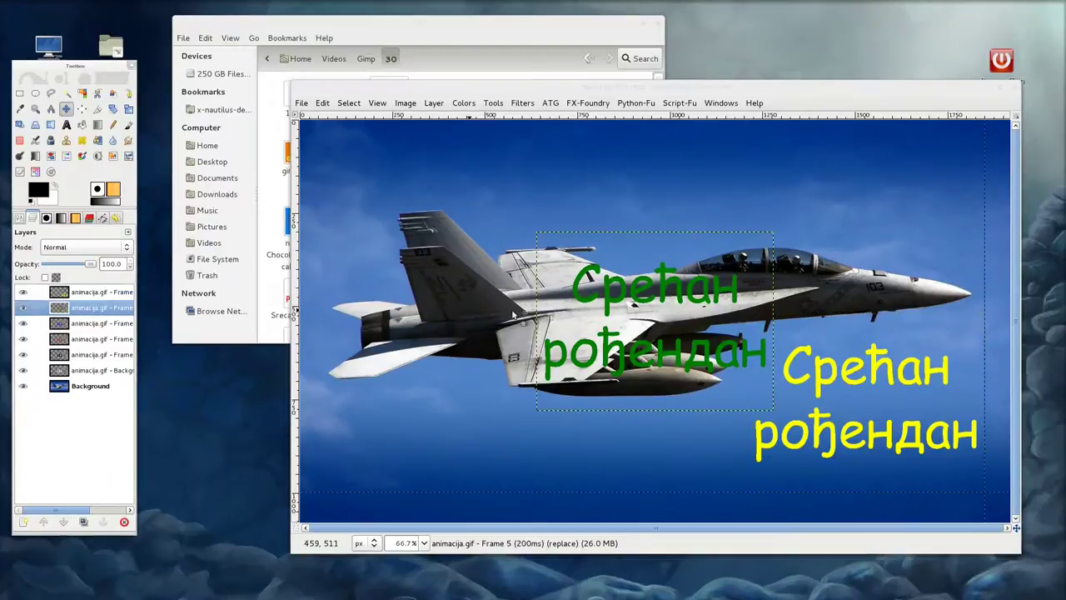
mouse_move(578, 302)
mouse_down()
mouse_move(780, 393)
mouse_move(785, 381)
mouse_up()
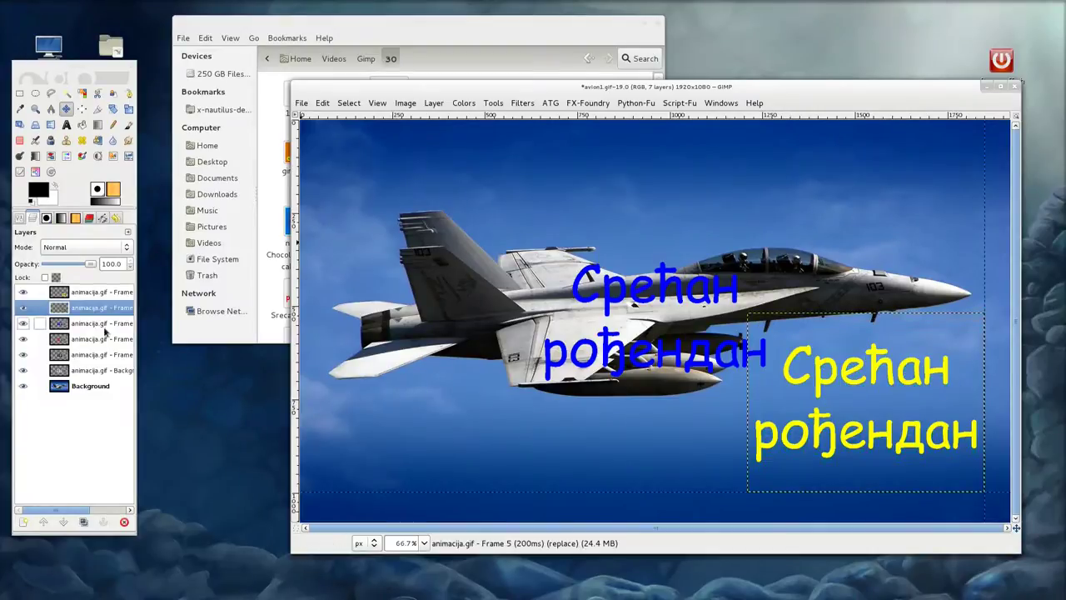
click(104, 325)
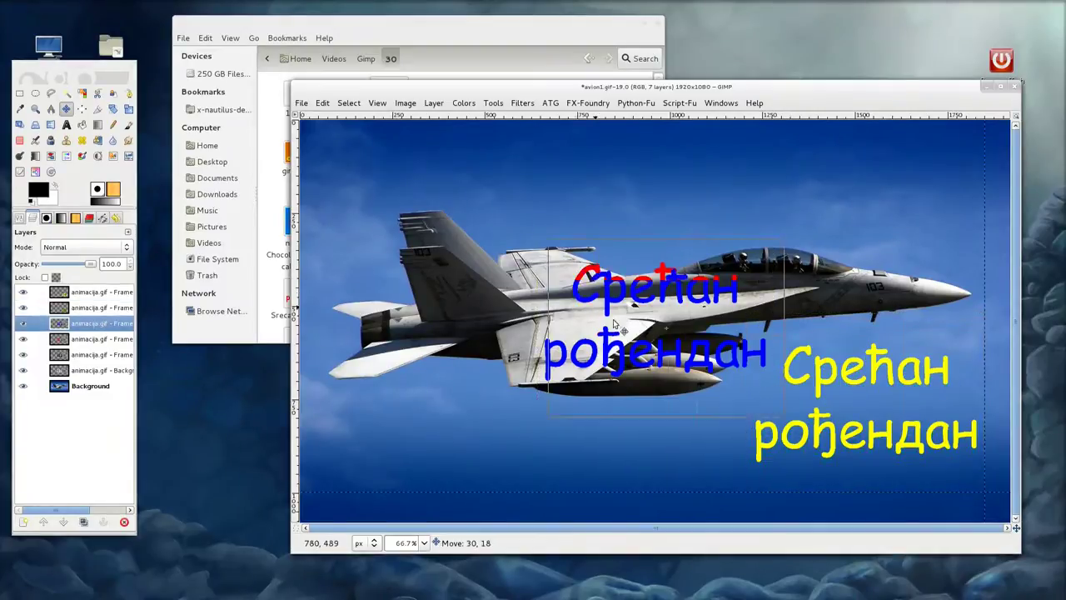
drag(581, 302, 795, 381)
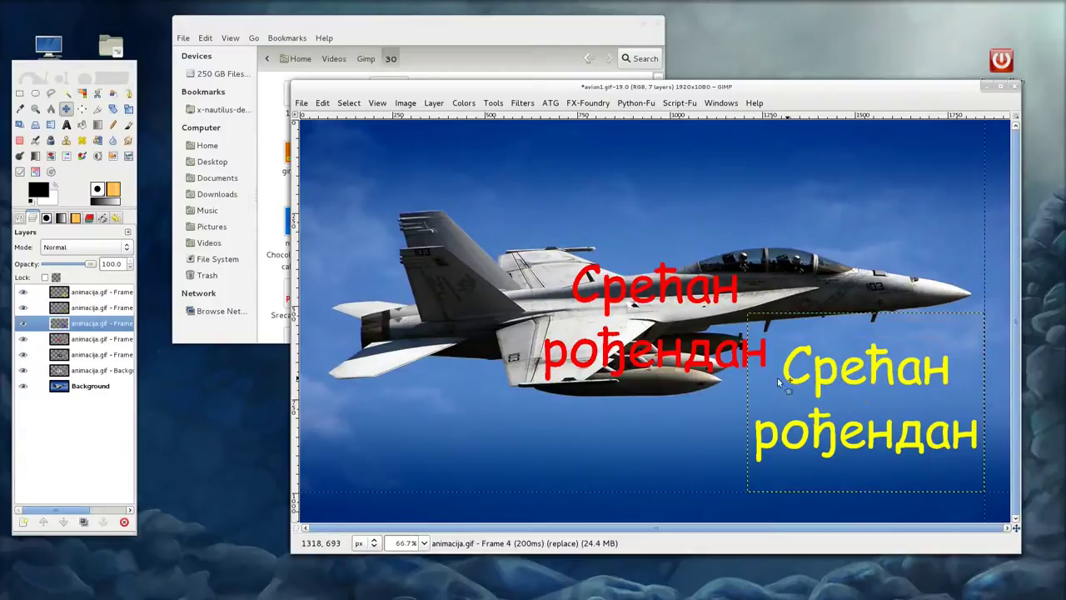
click(100, 339)
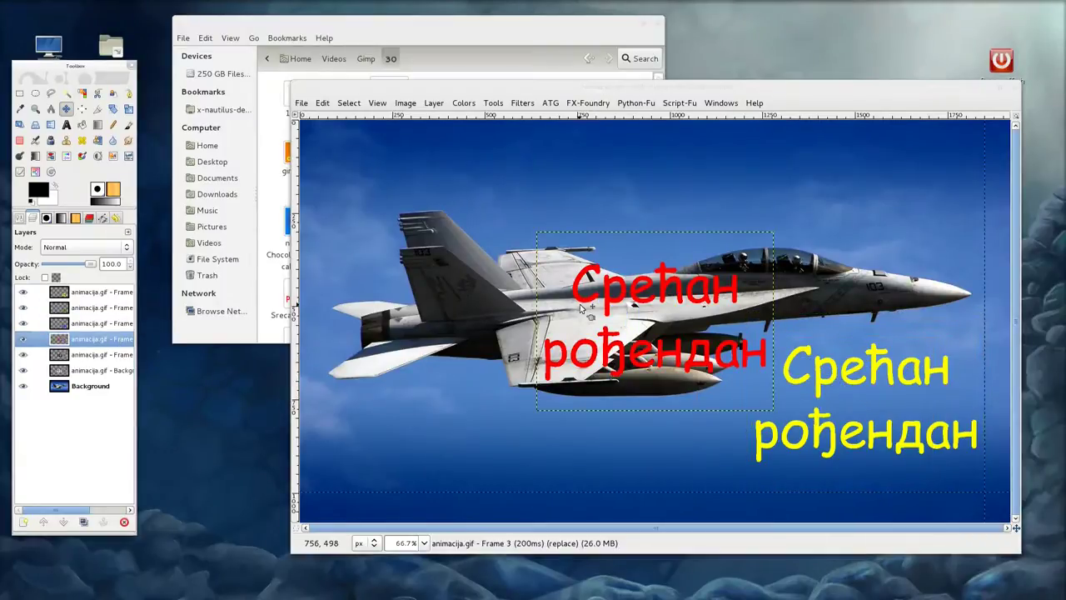
mouse_move(584, 308)
mouse_down()
mouse_move(762, 387)
mouse_move(788, 382)
mouse_up()
click(82, 356)
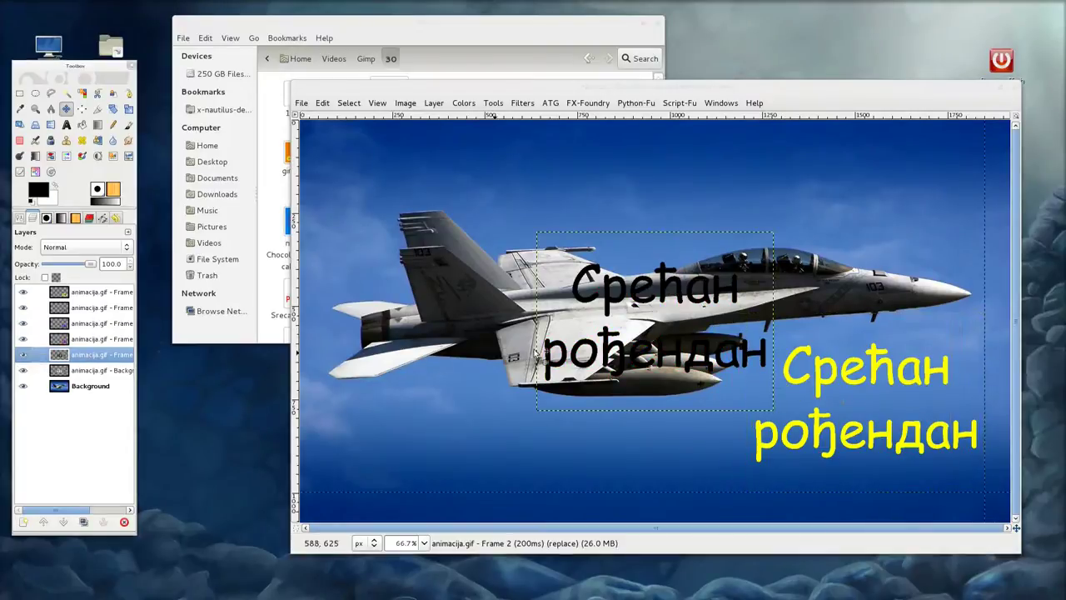
drag(579, 302, 794, 382)
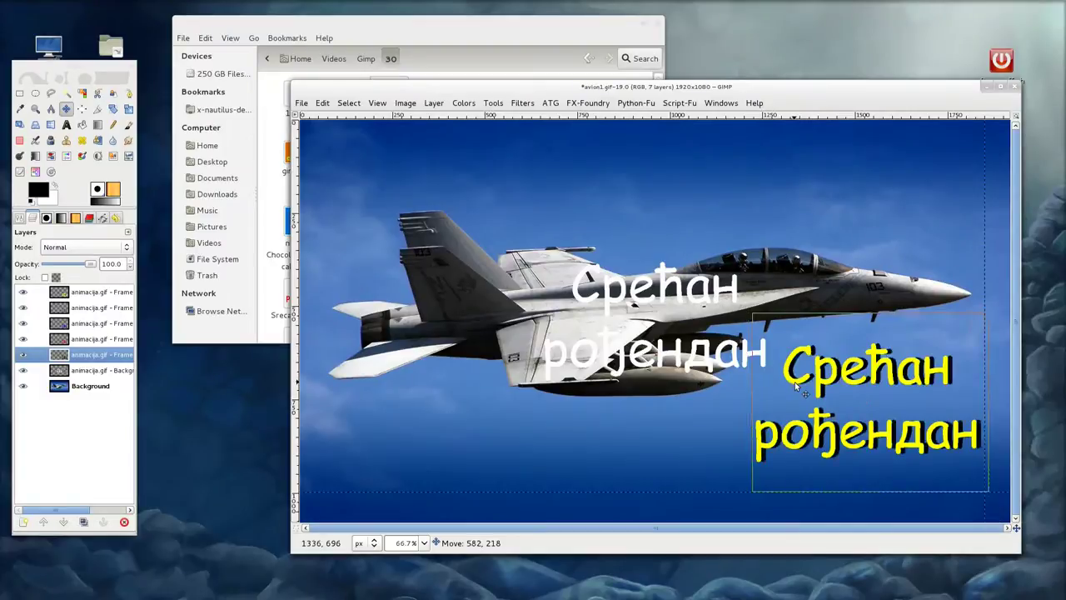
click(102, 370)
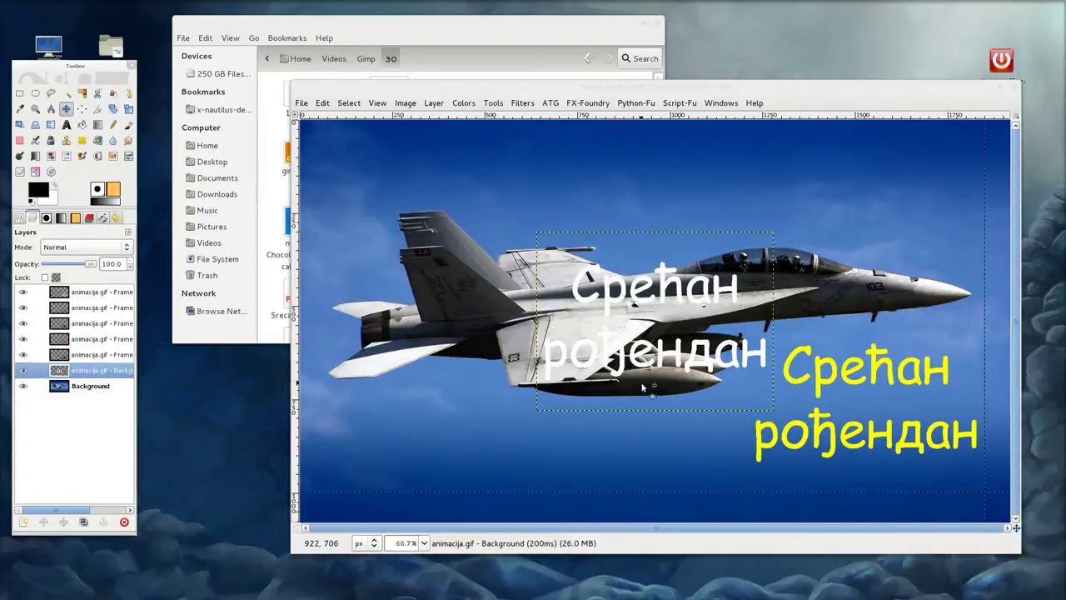
drag(578, 293, 787, 377)
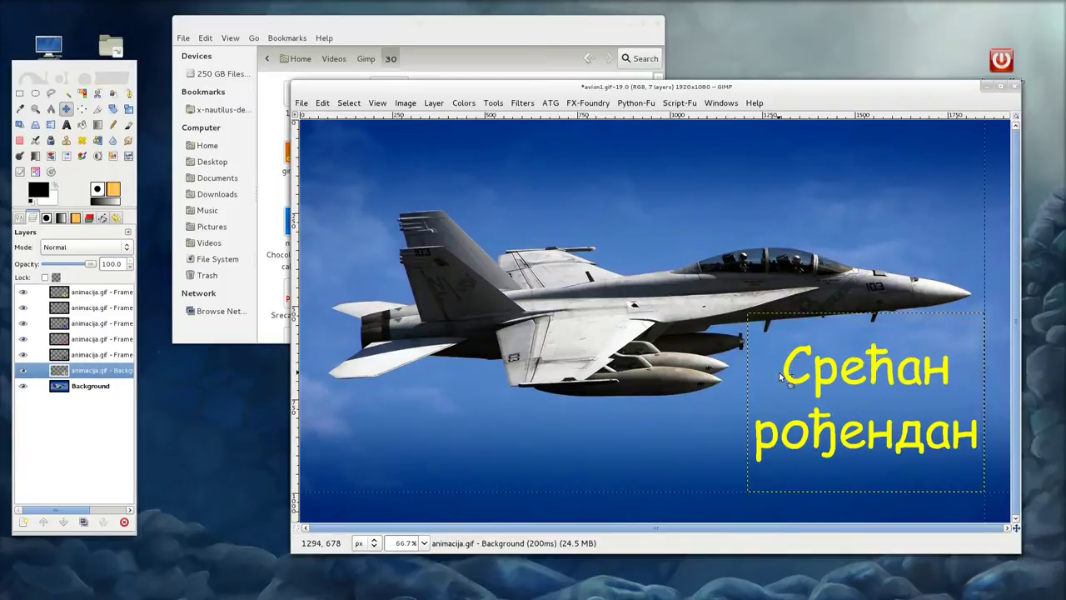
Export the image over the existing avion1.gif, confirming the file replacement.
click(301, 103)
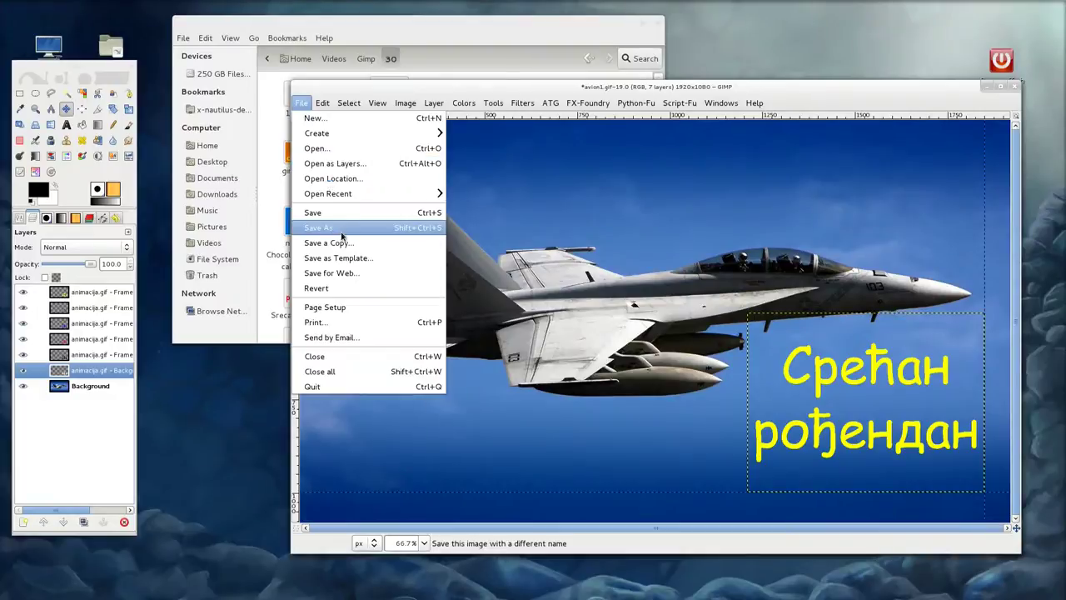
click(341, 229)
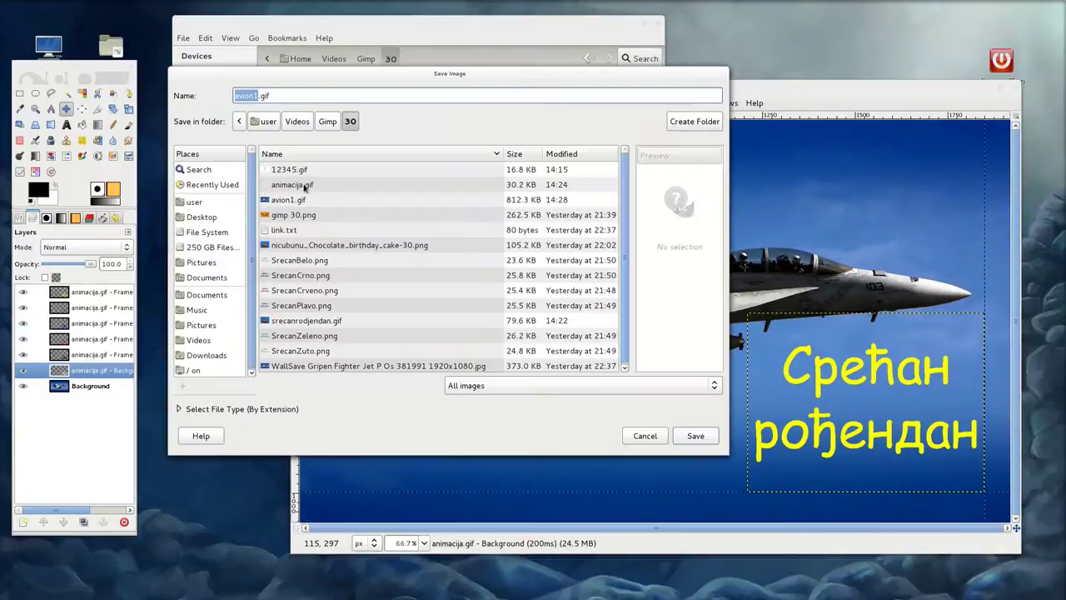
click(305, 200)
click(696, 435)
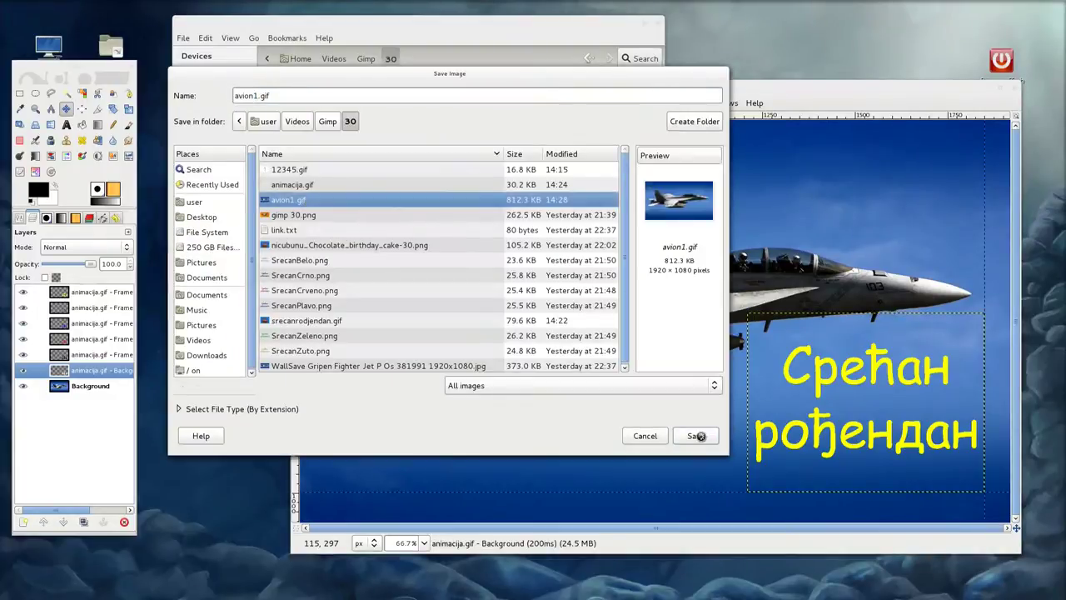
click(538, 178)
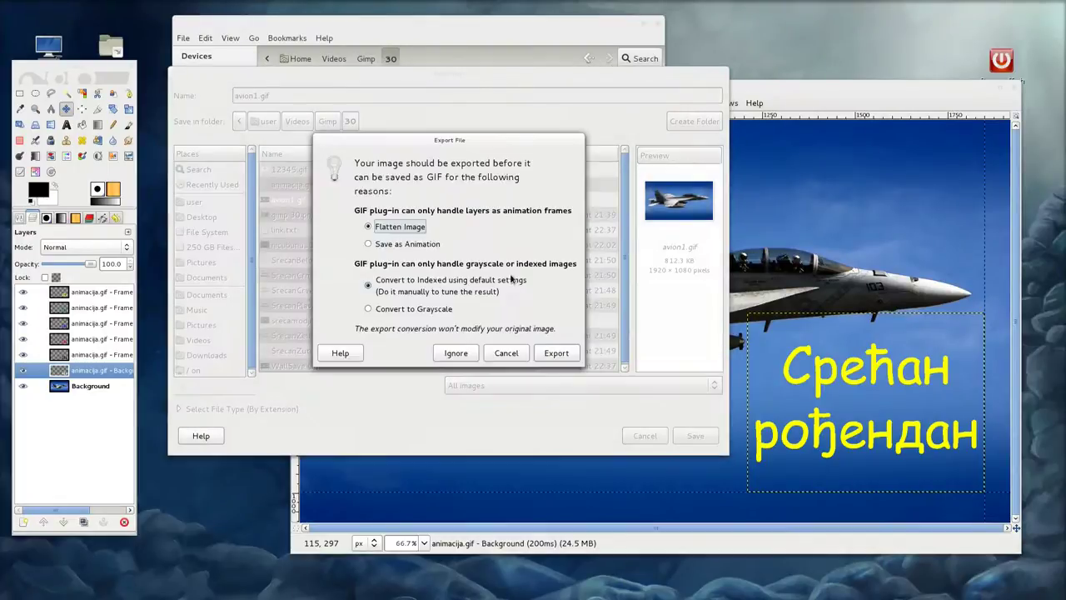
Save it as an animation, looping forever with 200 ms between frames.
click(368, 243)
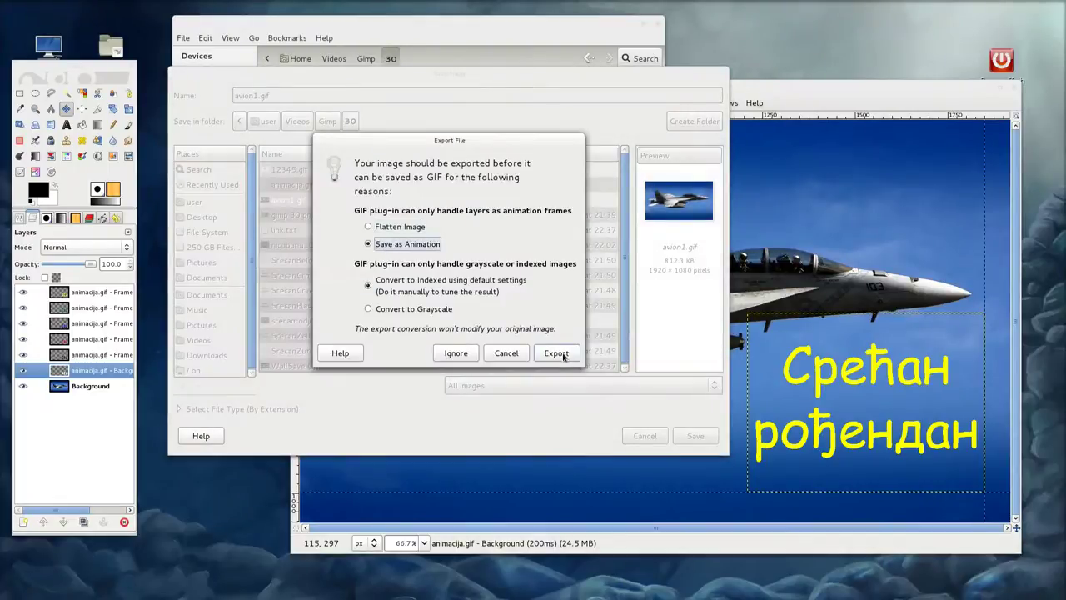
click(556, 354)
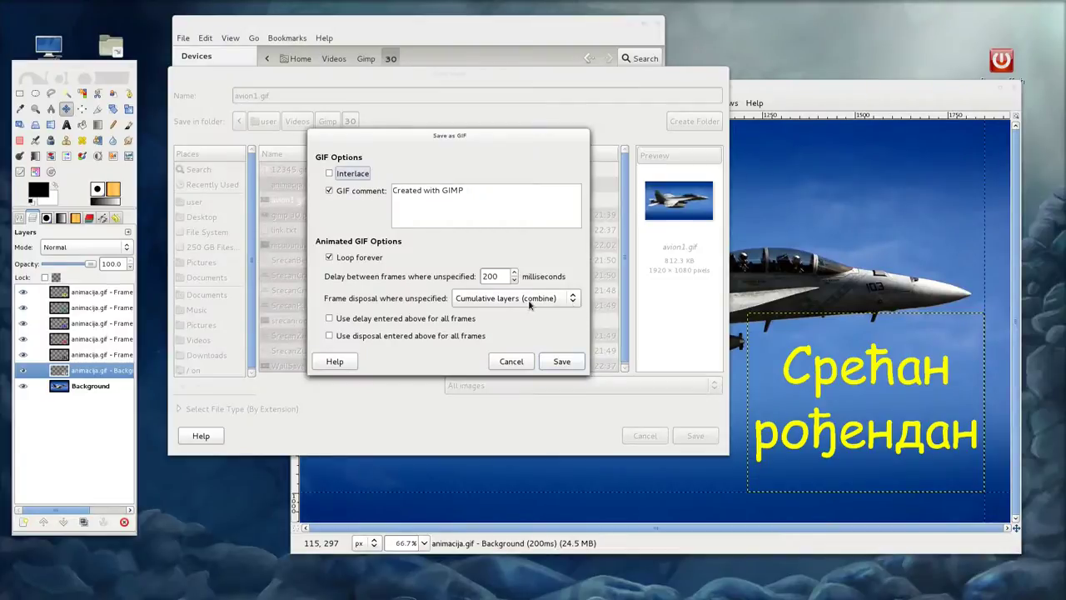
click(562, 361)
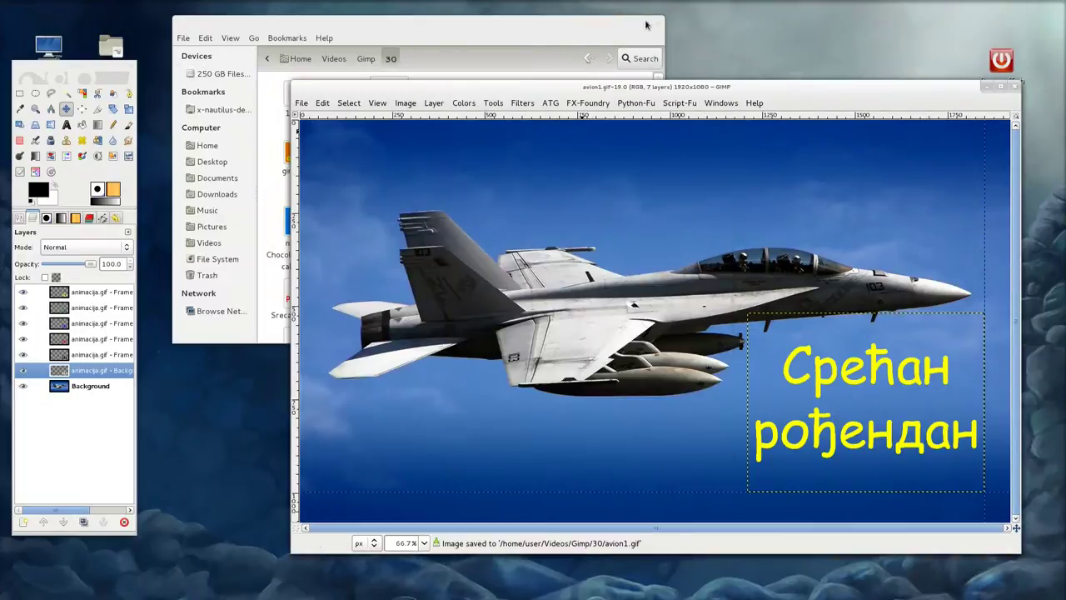
click(567, 36)
Preview avion1.gif in Image Viewer, then make two duplicates of GIMP's Background layer.
double_click(474, 95)
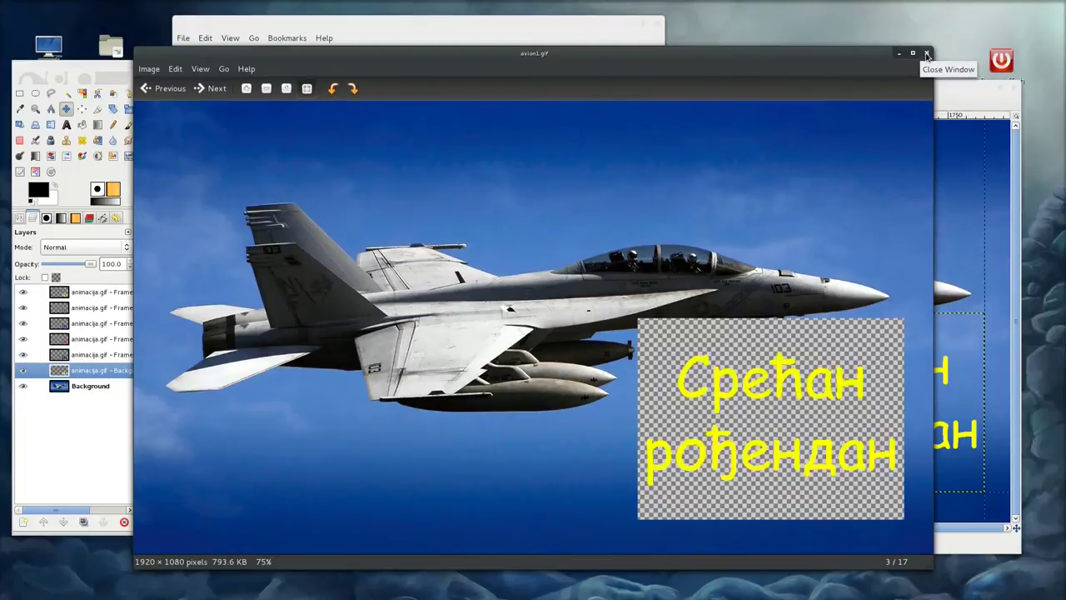
click(927, 55)
click(90, 386)
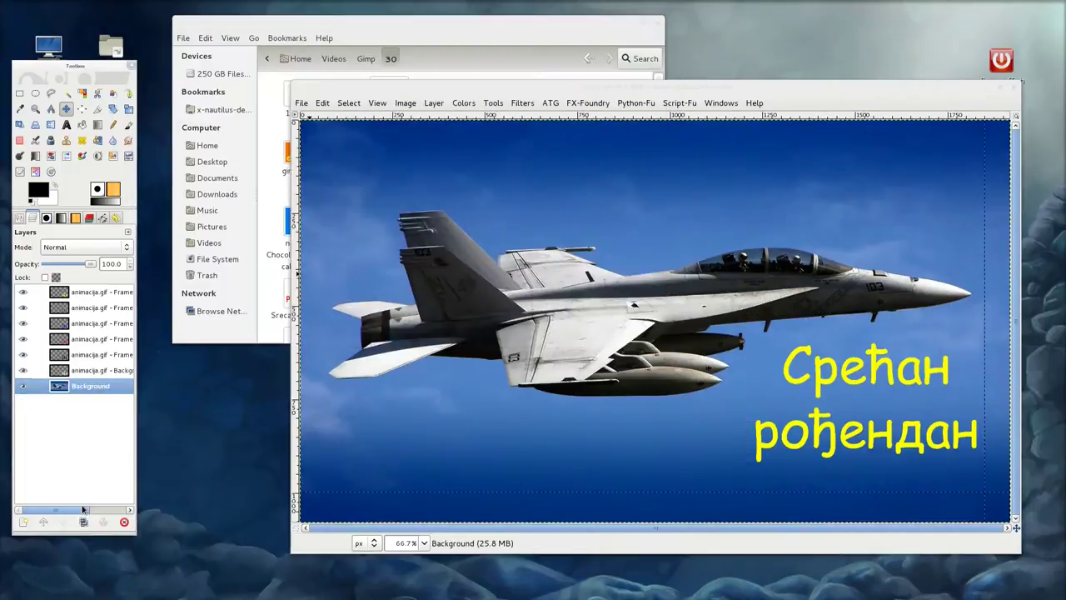
click(84, 522)
click(83, 522)
Make three more Background copies, giving five photo copies in total.
click(83, 522)
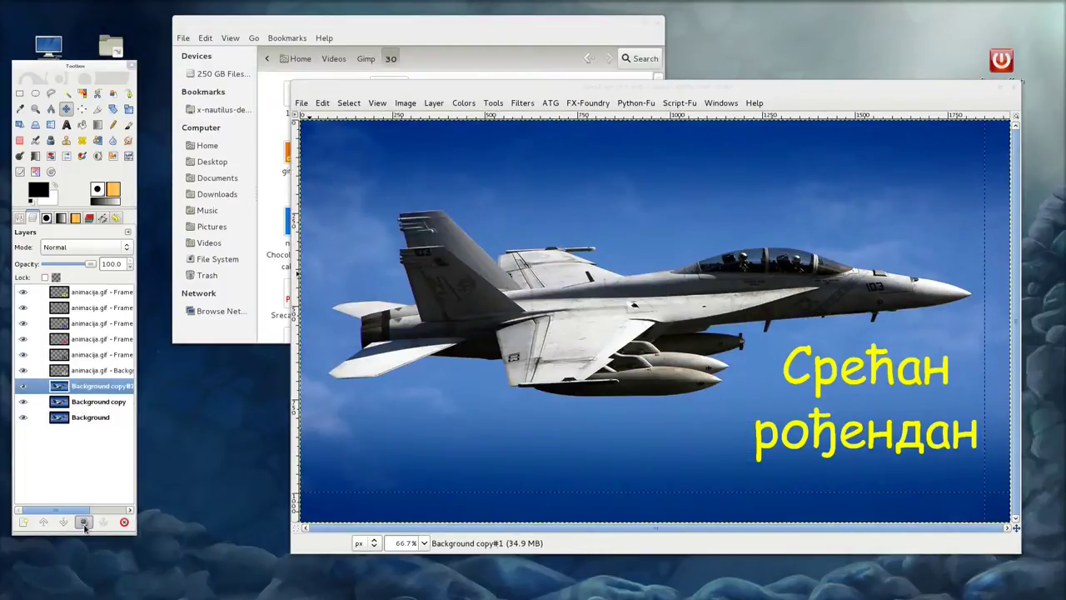
click(83, 523)
click(84, 522)
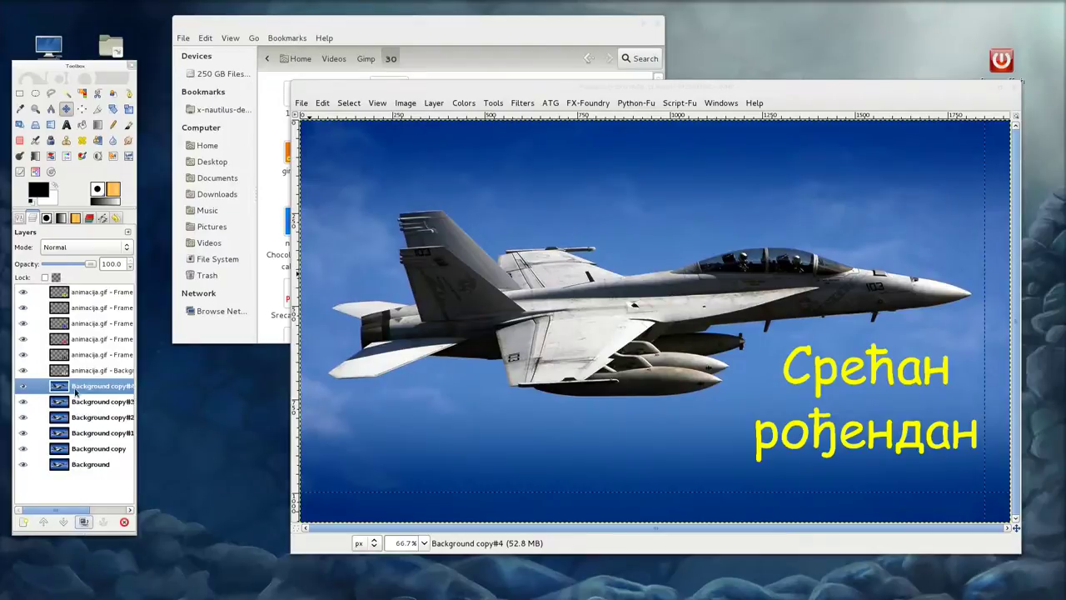
Move the animacija.gif Background and Frame 2–5 text layers each above its own Background copy.
click(90, 371)
drag(90, 370, 90, 449)
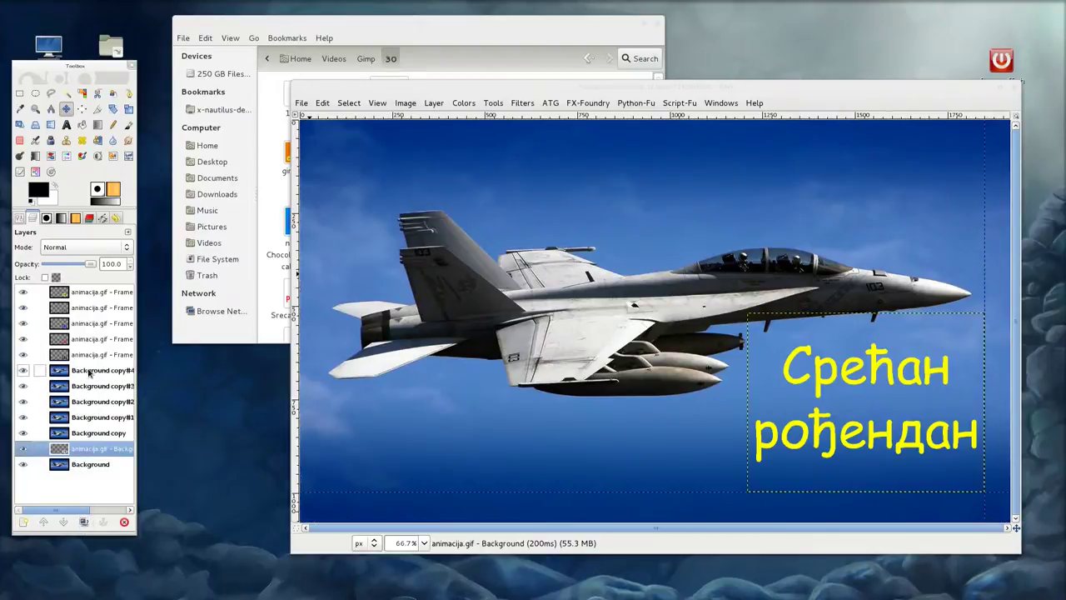
drag(89, 355, 87, 418)
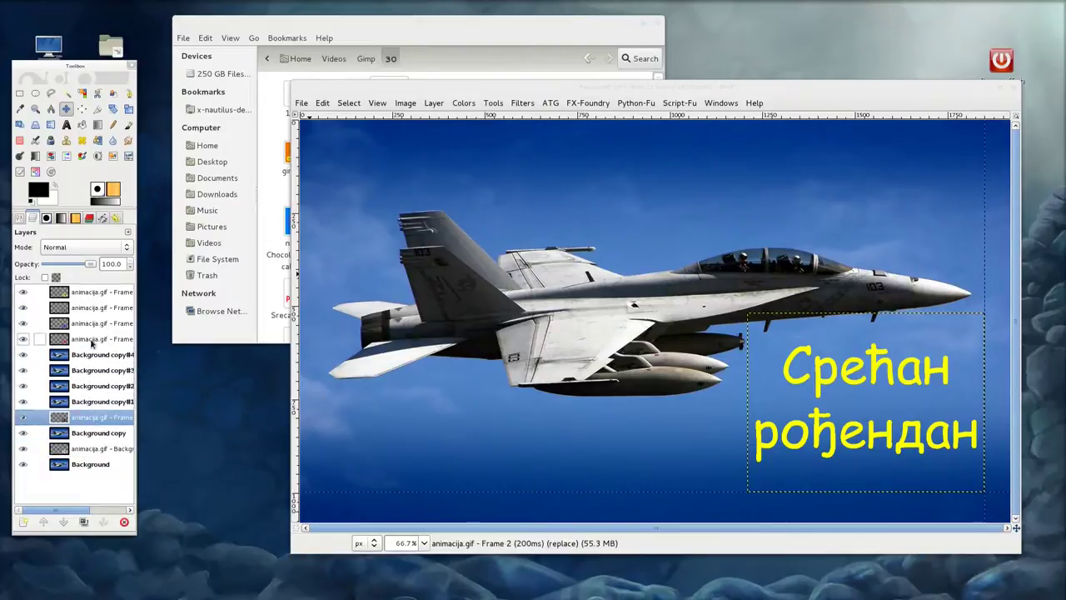
mouse_move(92, 340)
mouse_down()
mouse_move(86, 392)
mouse_move(92, 360)
mouse_up()
drag(91, 307, 91, 333)
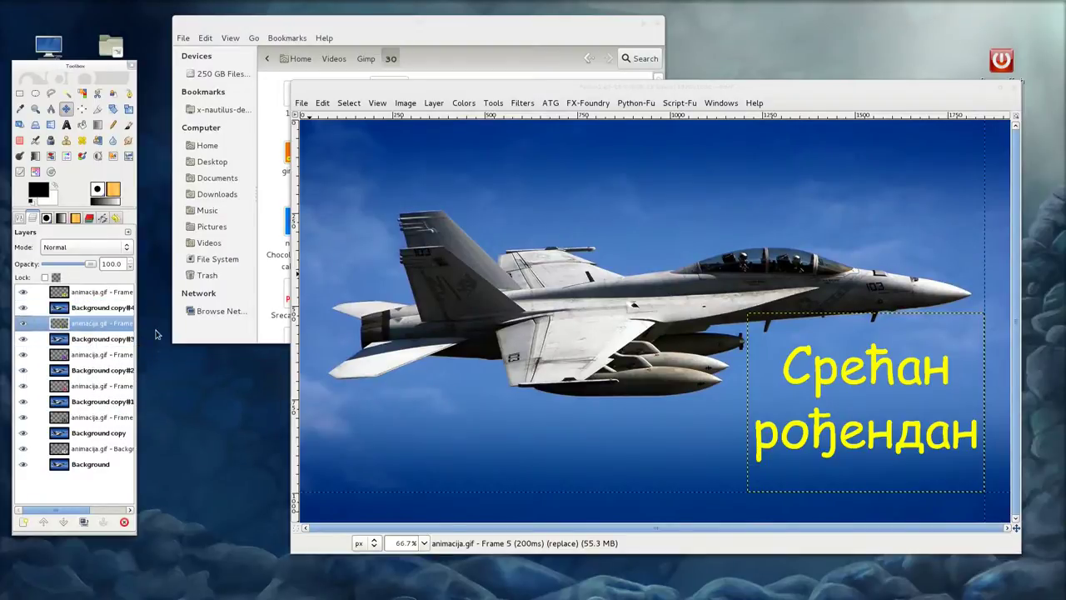
click(90, 450)
Merge animacija.gif Background into Background, and the black text into Background copy.
right_click(90, 450)
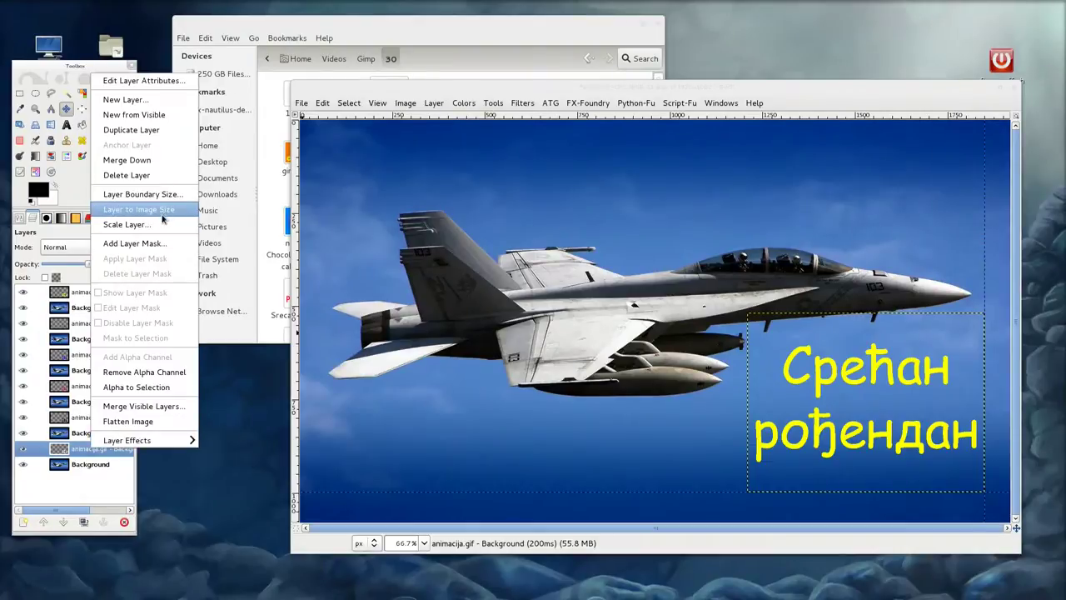
click(145, 160)
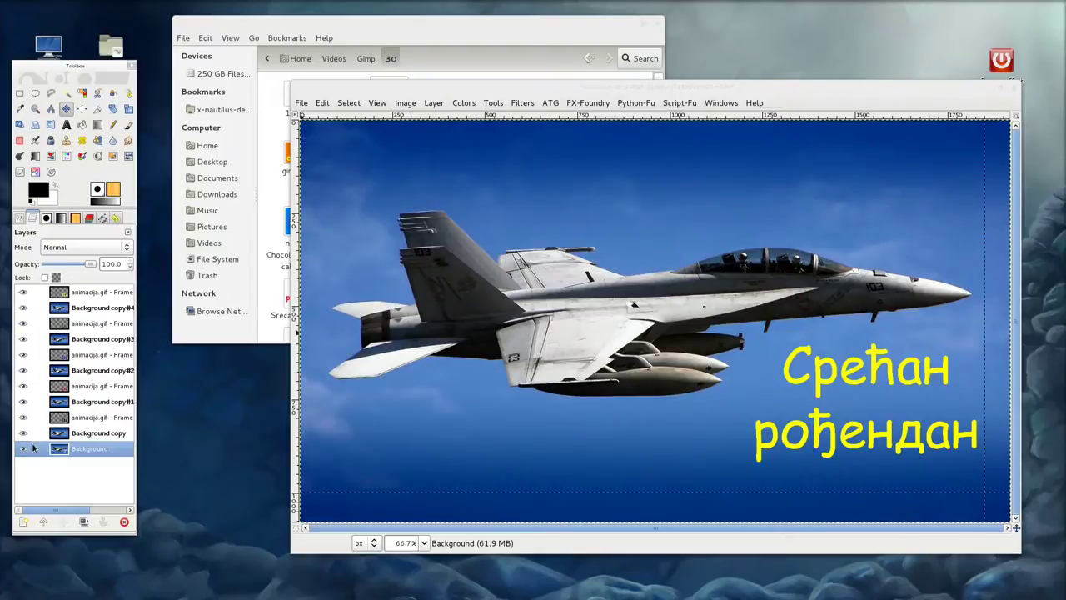
shift+click(22, 450)
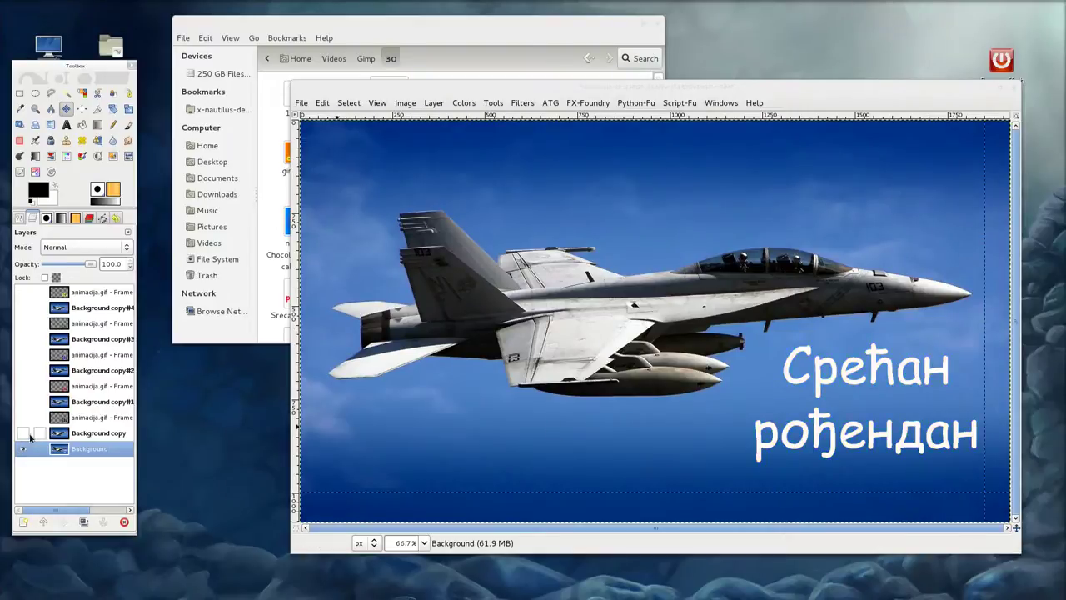
click(23, 433)
click(22, 417)
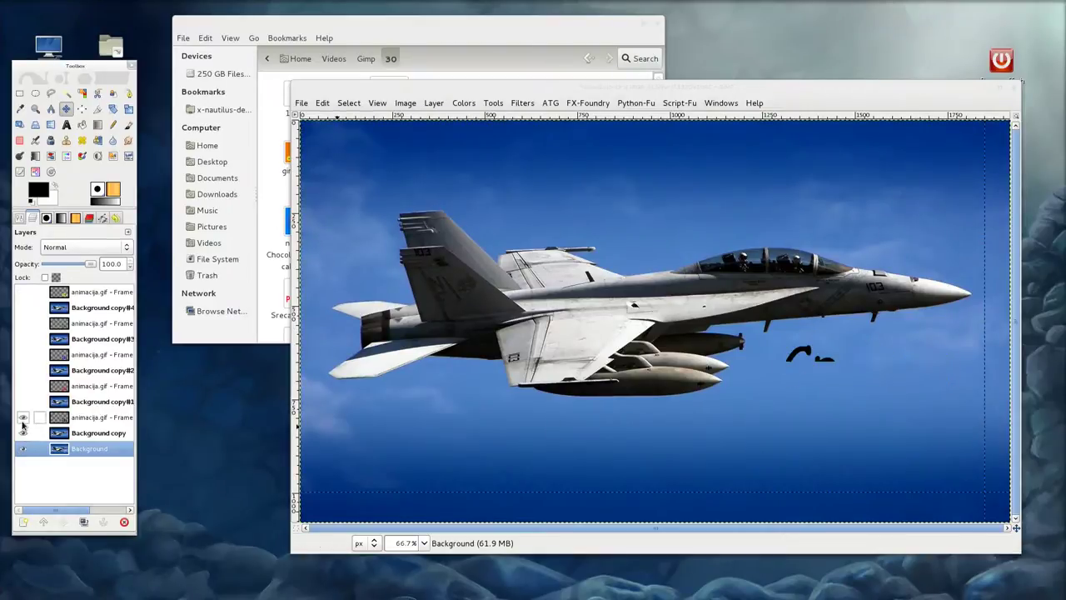
click(110, 422)
right_click(111, 425)
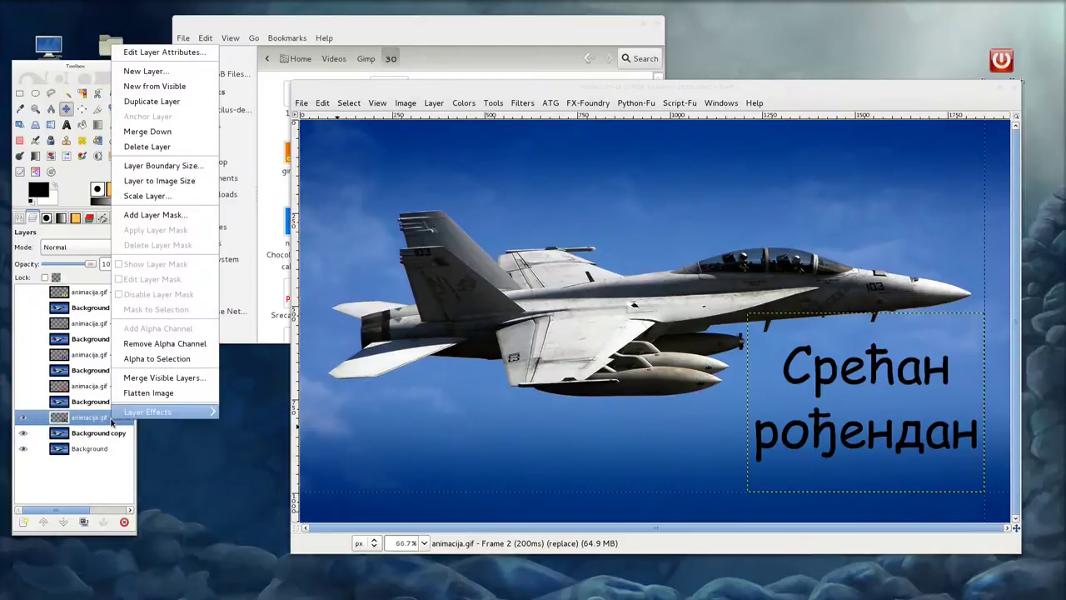
click(153, 131)
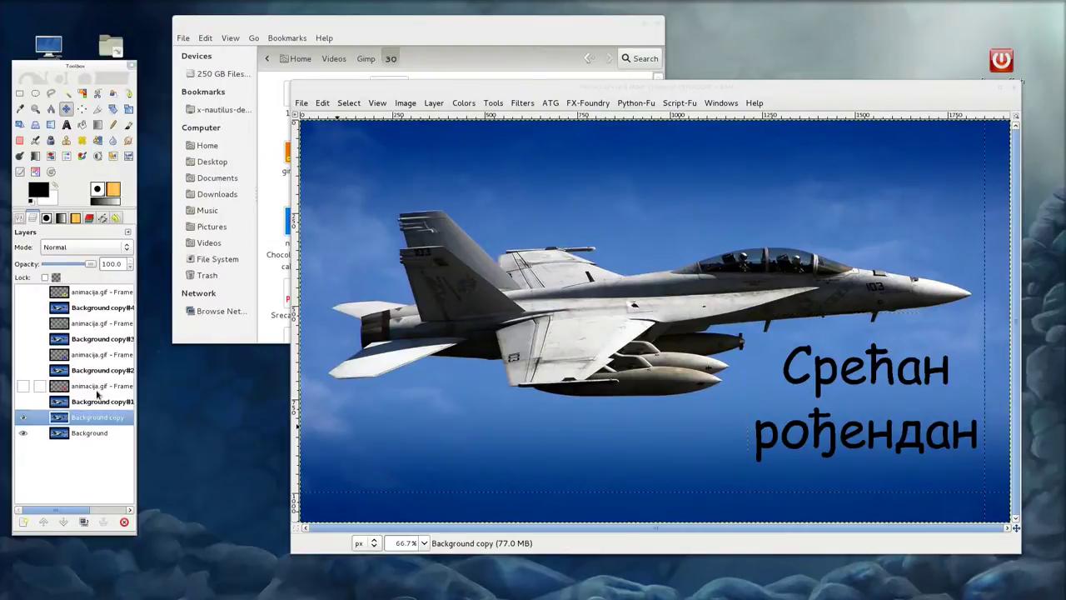
Make the red-text Frame 3 visible and merge it down into Background copy#1.
right_click(97, 388)
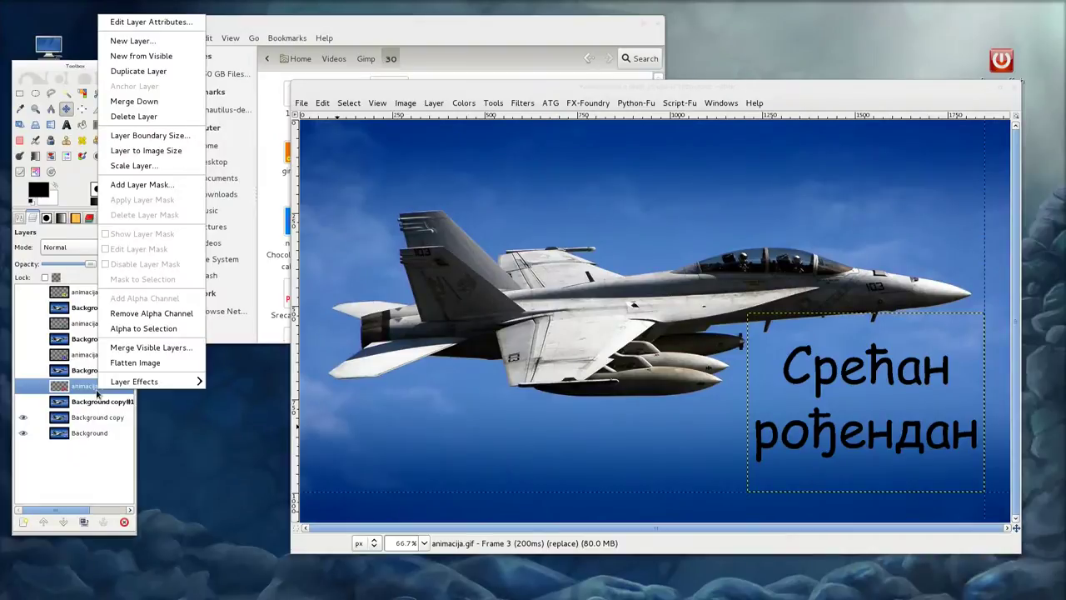
click(16, 391)
click(23, 388)
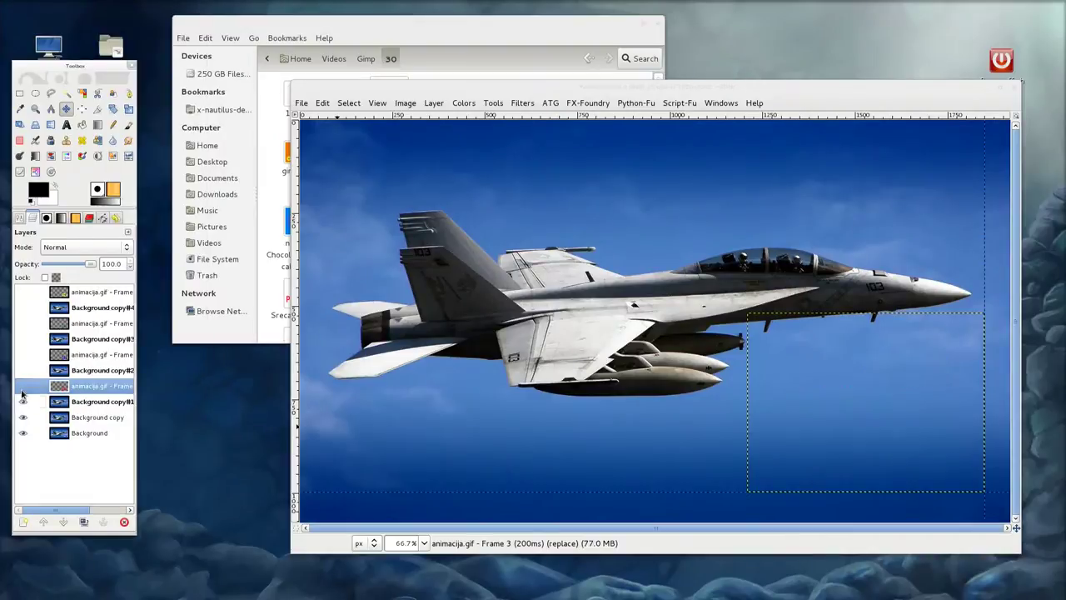
right_click(104, 390)
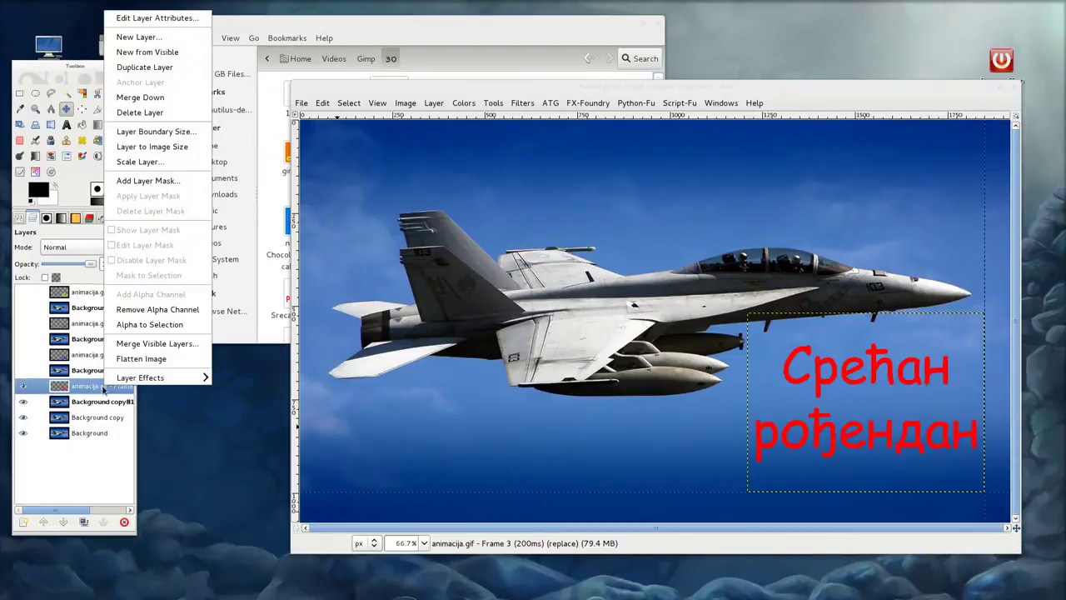
click(153, 98)
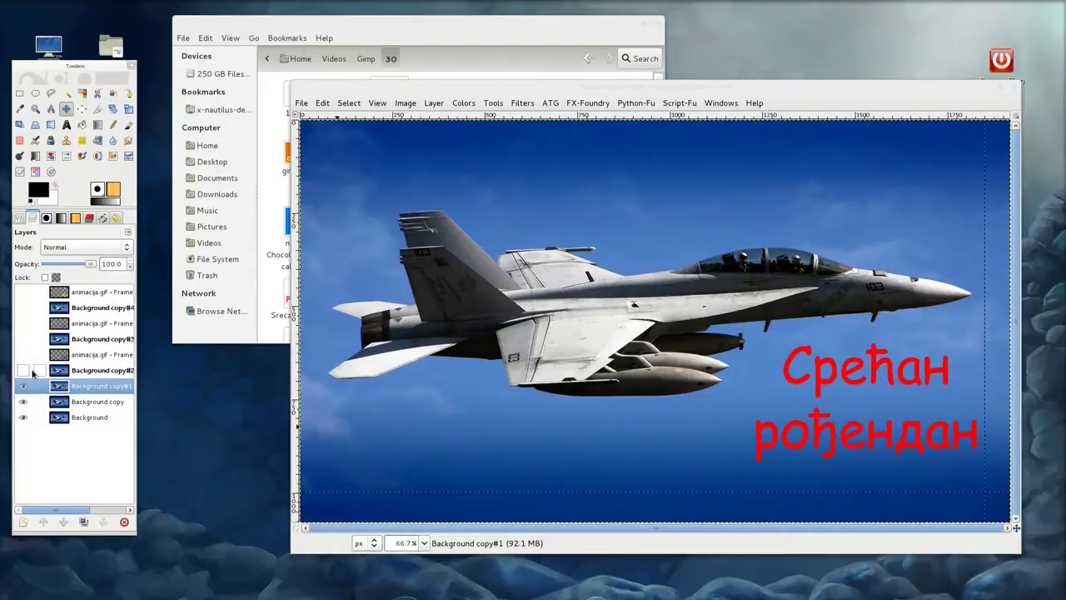
Show Background copy#2 and the blue-text frame, then merge the blue text into it.
click(23, 369)
click(89, 371)
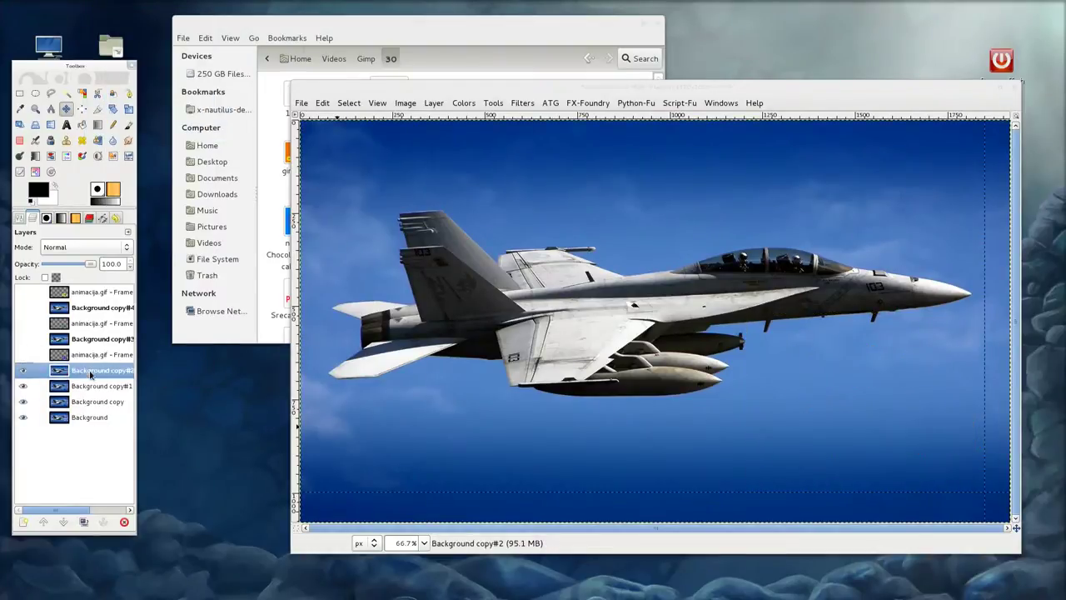
click(22, 355)
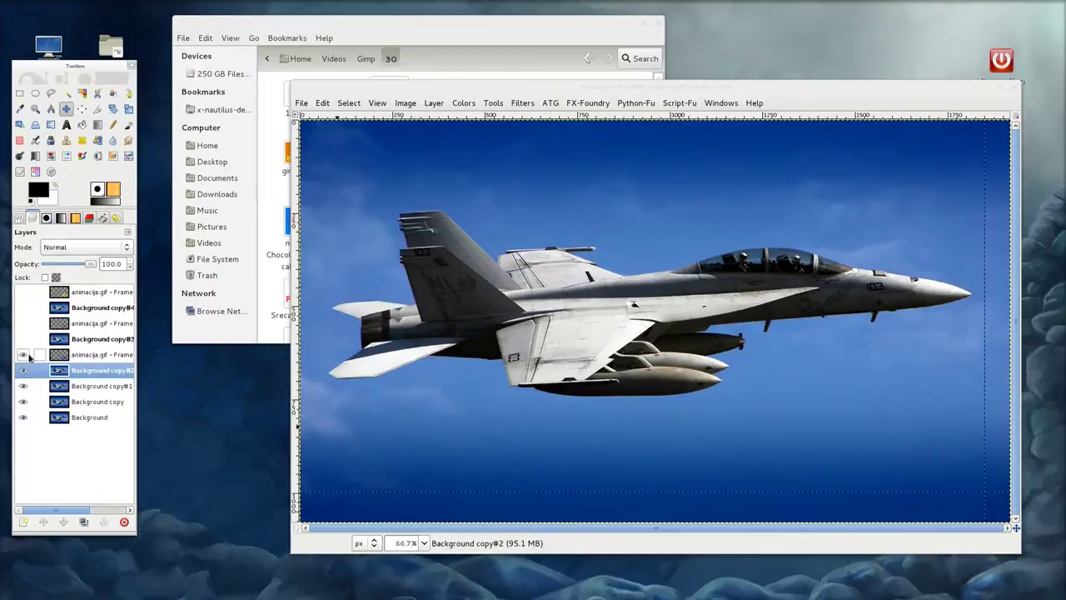
right_click(115, 358)
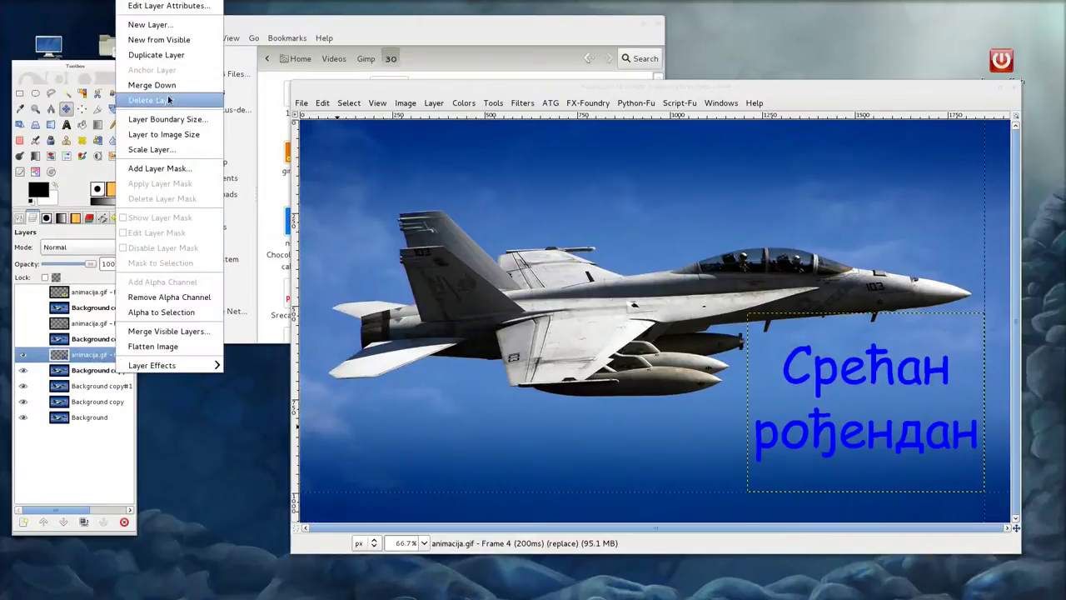
click(169, 87)
Show Background copy#3 and merge the green-text frame down into it.
click(23, 339)
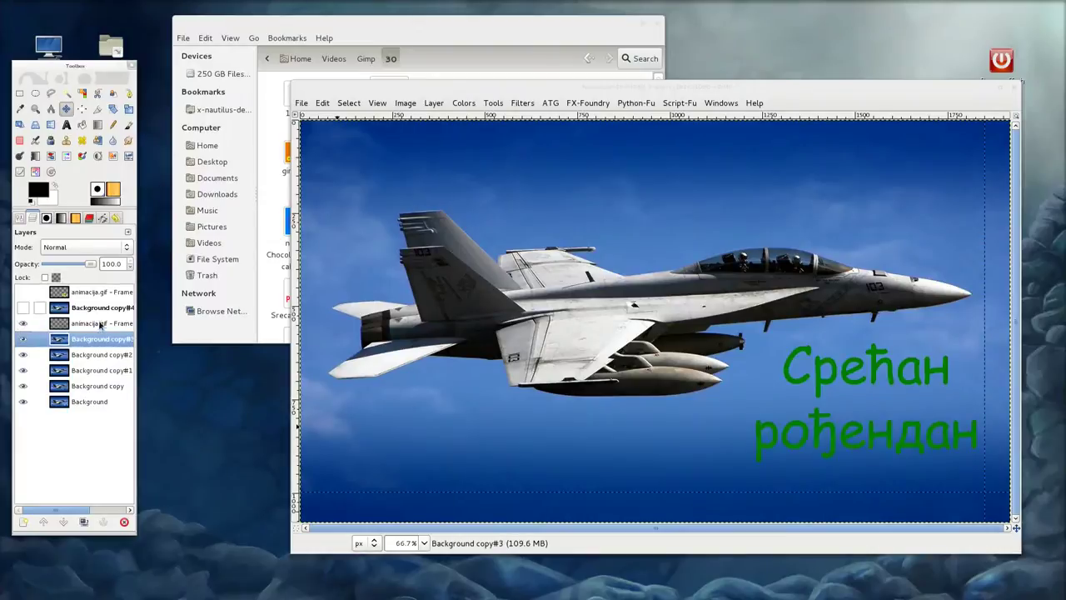
click(99, 324)
right_click(101, 325)
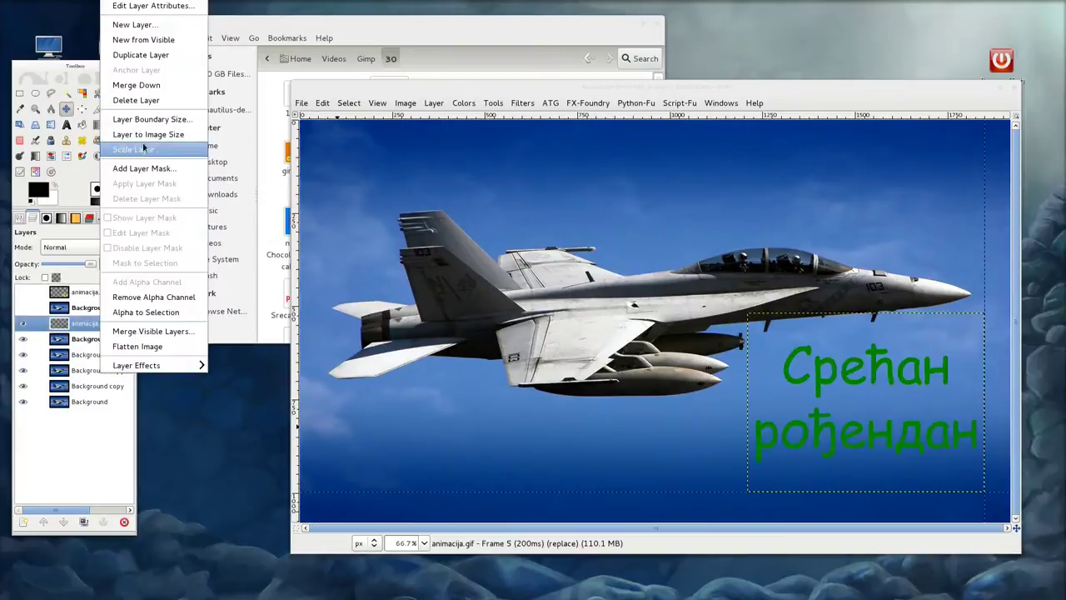
click(142, 86)
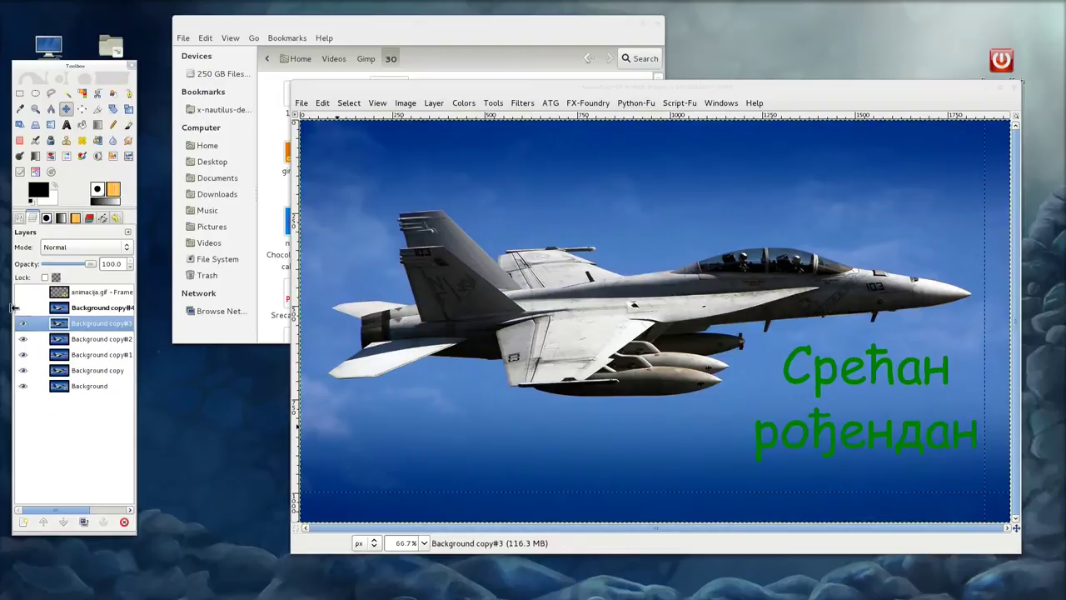
Show Background copy#4 and merge the yellow-text frame down into it.
click(22, 307)
click(22, 293)
right_click(111, 293)
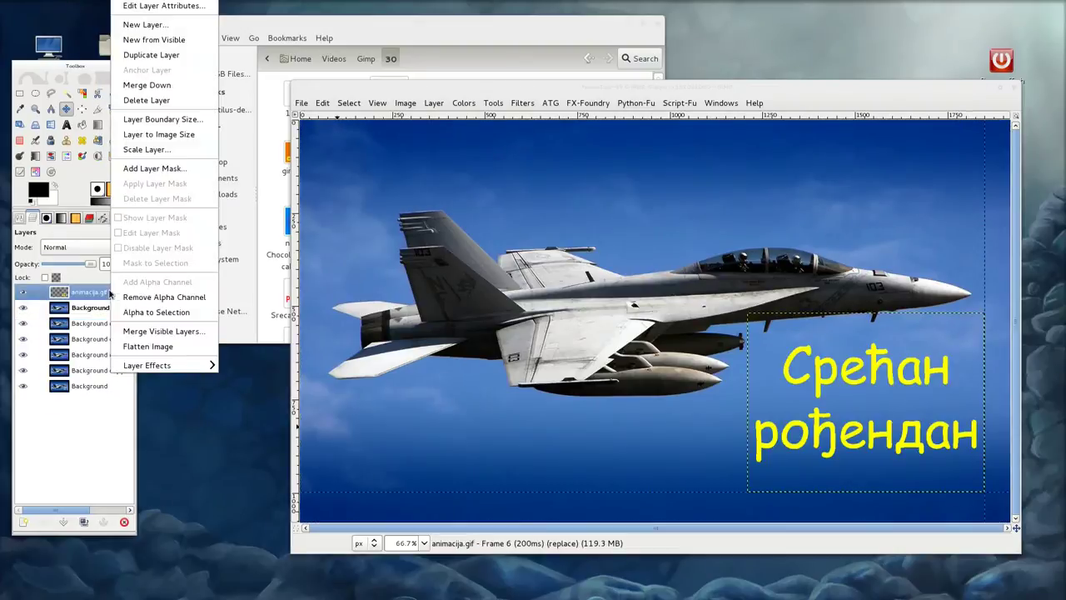
click(146, 85)
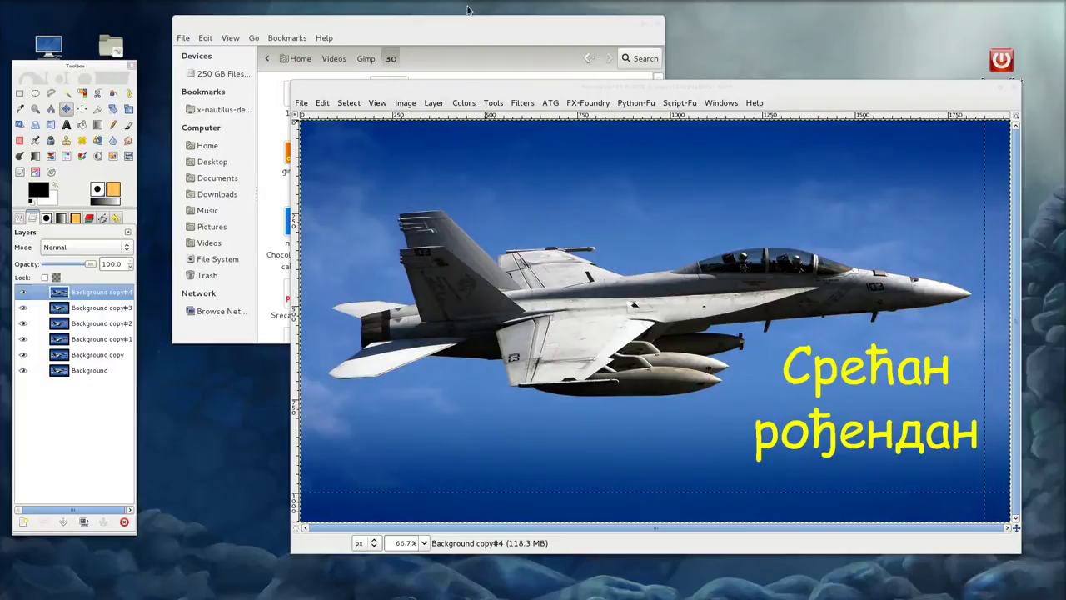
Export the image over the existing avion1.gif, confirming the replacement.
click(301, 103)
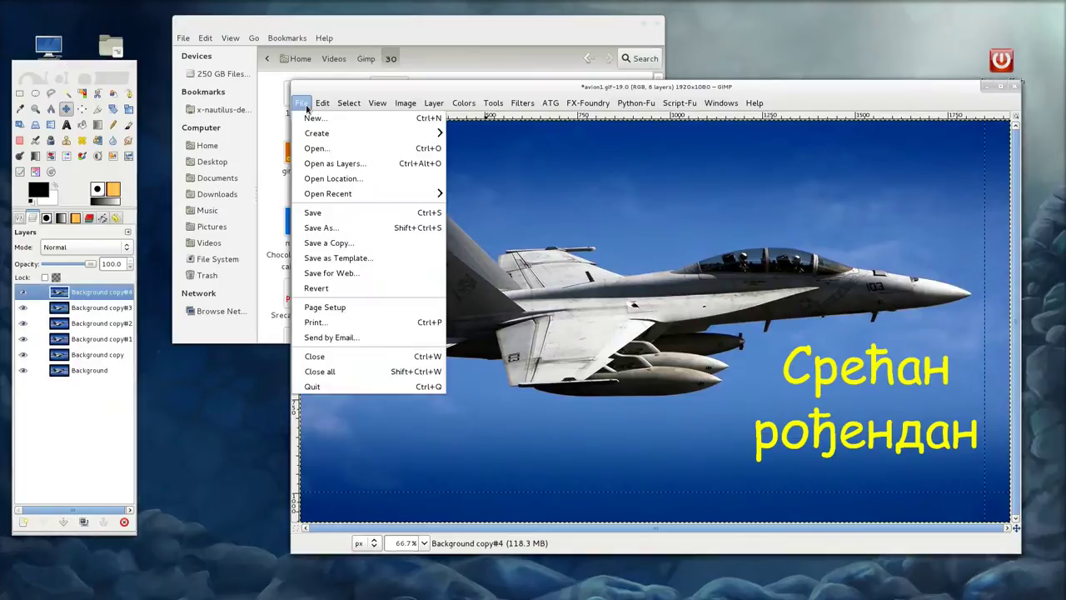
click(327, 229)
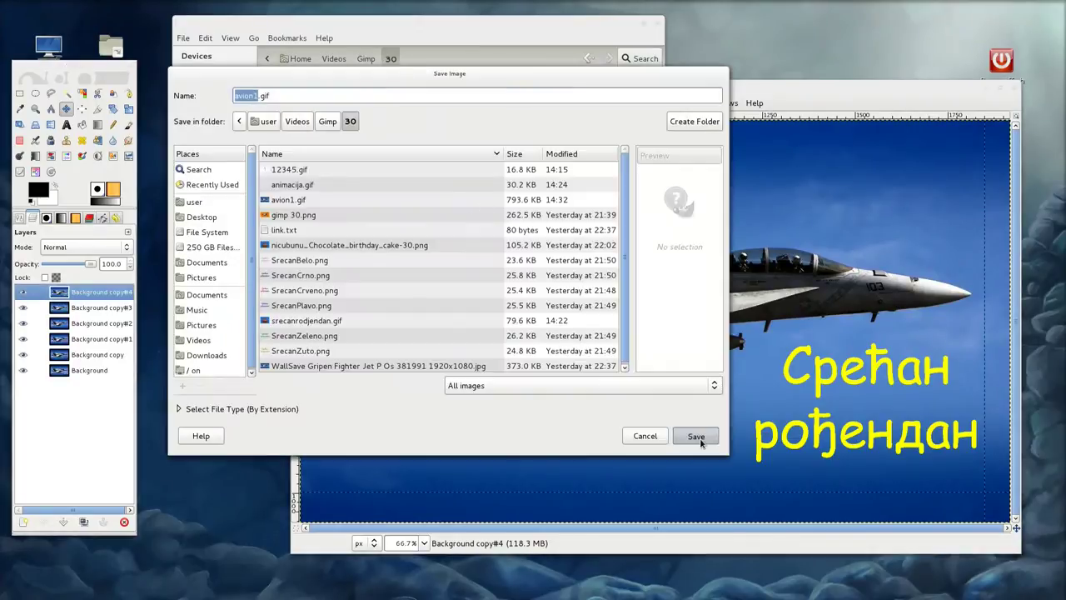
click(701, 443)
click(540, 180)
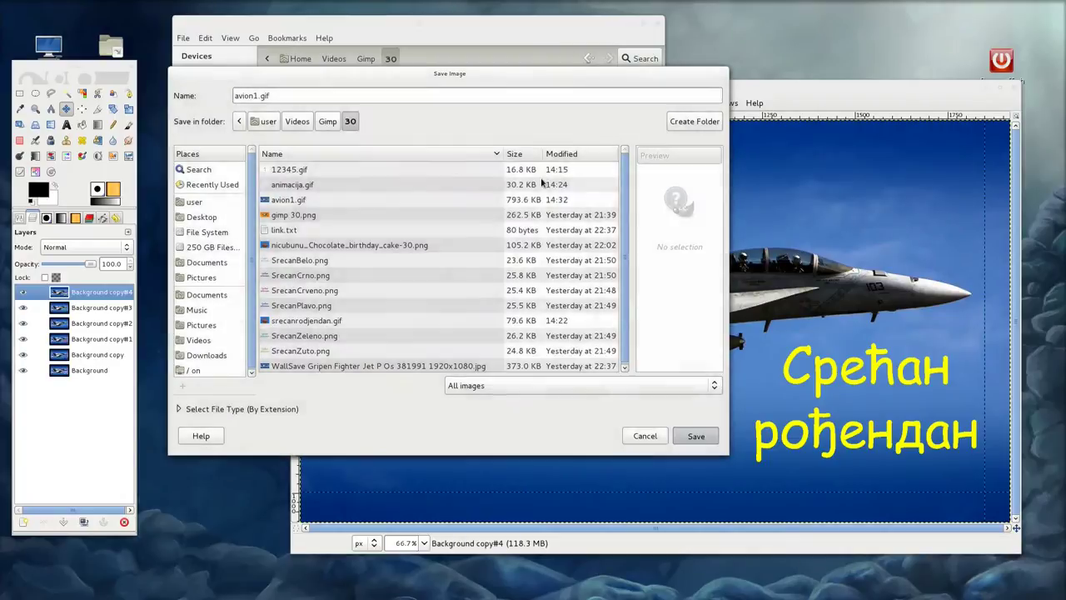
Save it as an animation with one-frame-per-layer (replace) disposal and 200 ms delay.
click(387, 247)
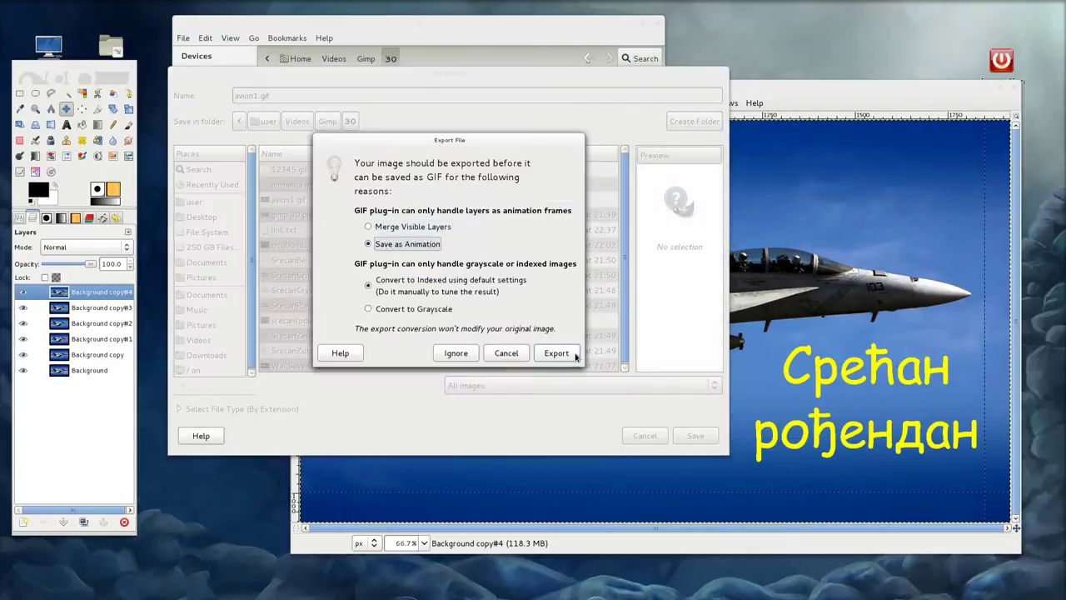
click(556, 353)
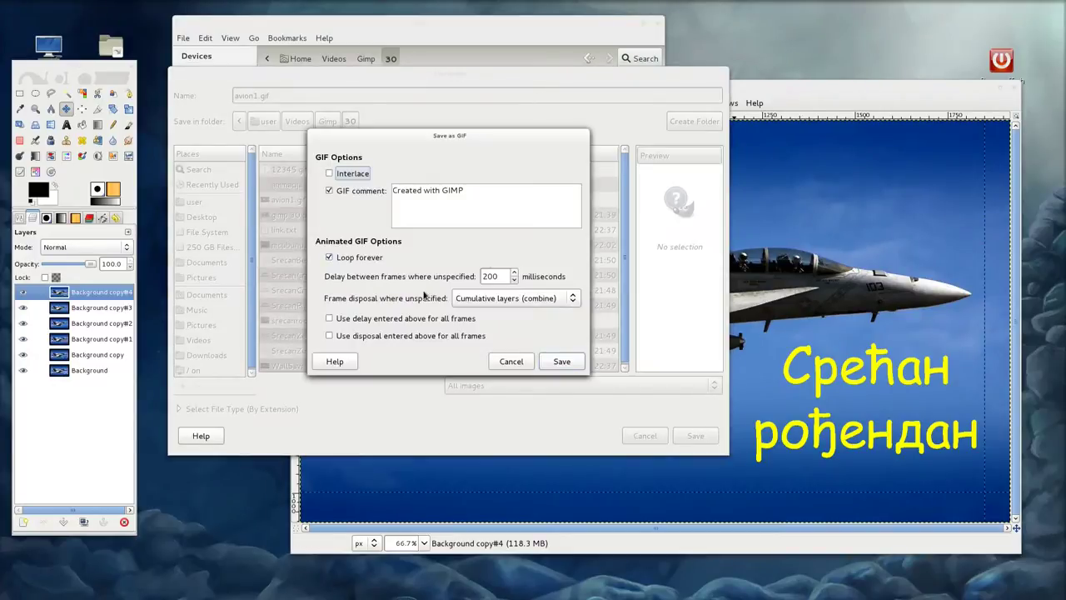
click(556, 297)
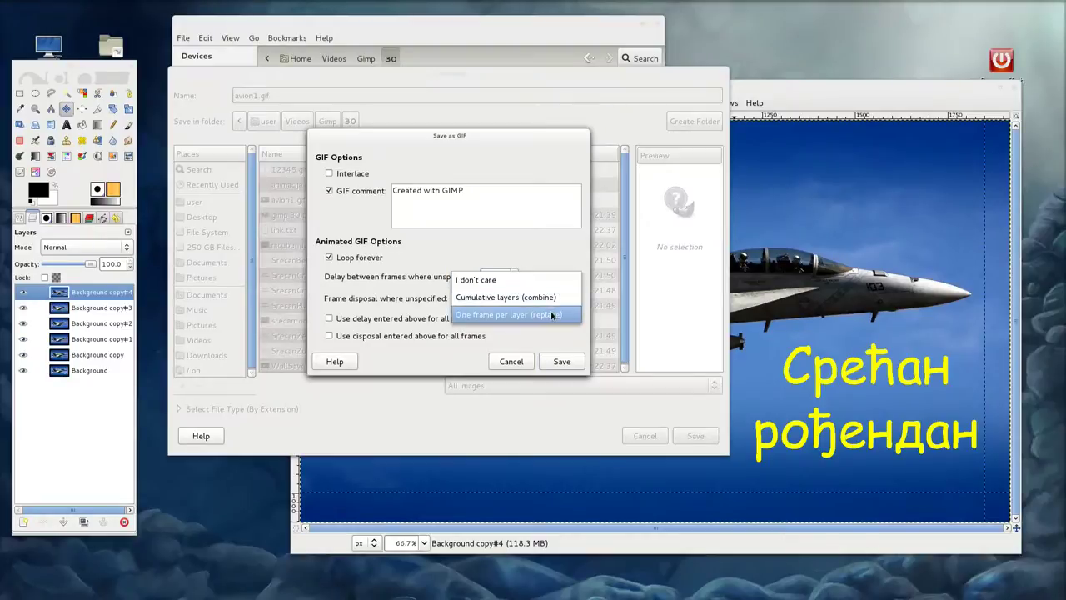
click(551, 315)
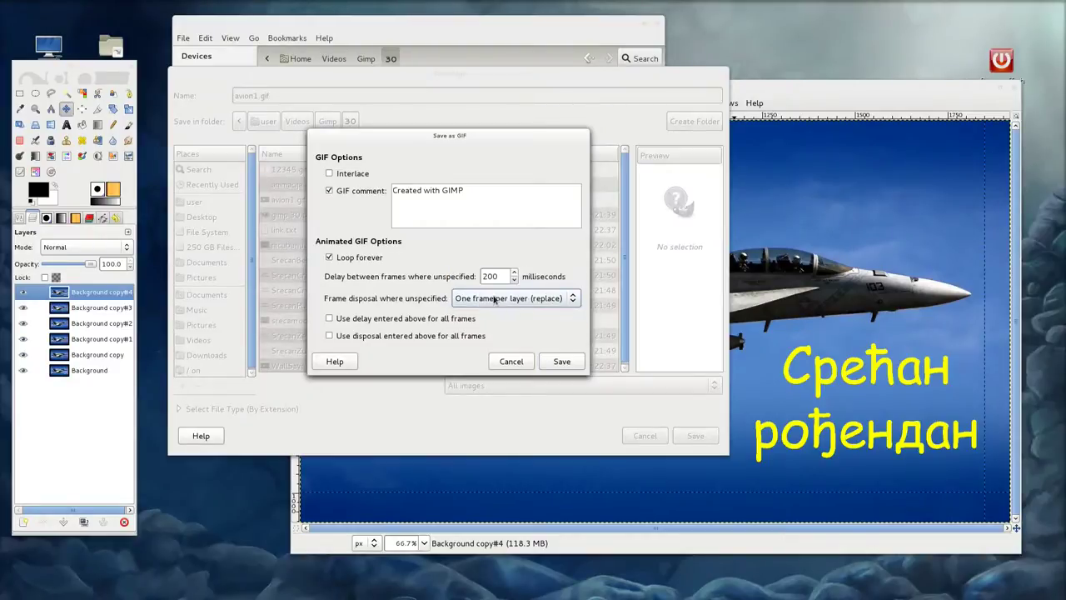
click(563, 361)
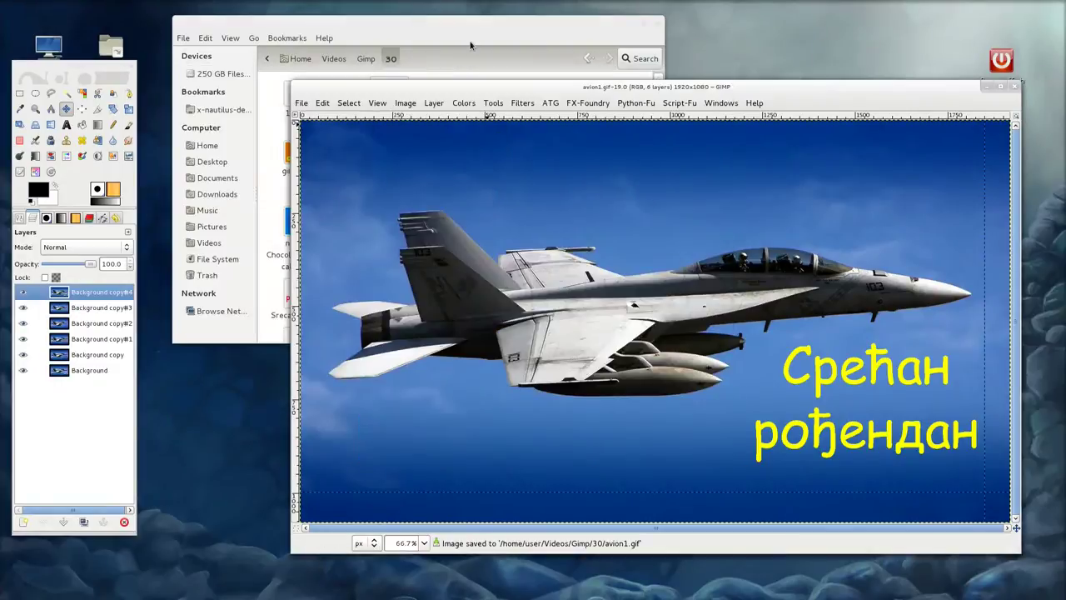
click(470, 46)
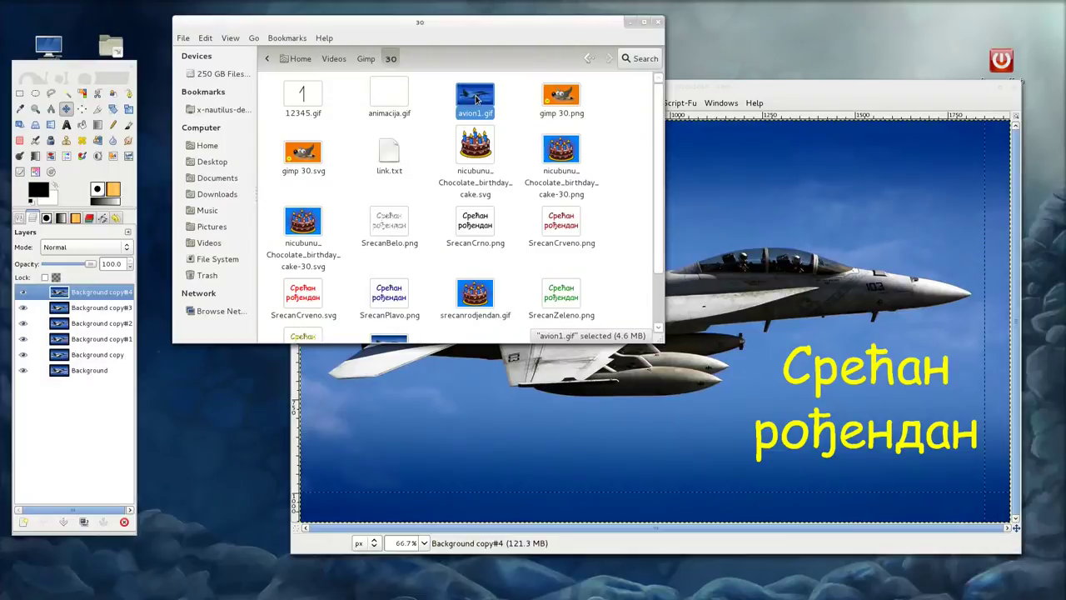
Preview the re-exported avion1.gif in Image Viewer, then close it and GIMP's jet image.
double_click(475, 99)
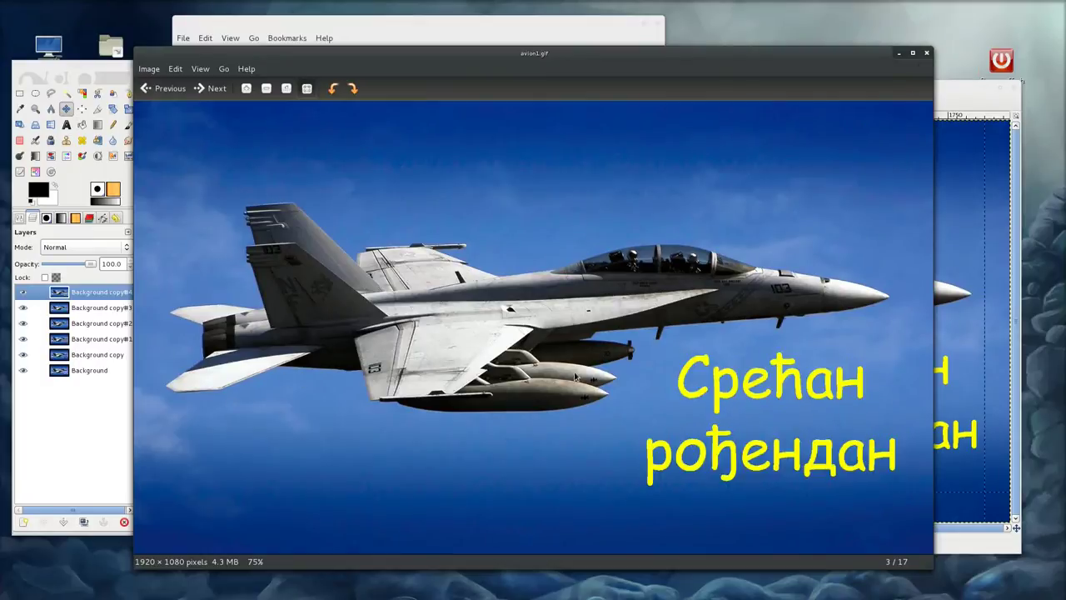
click(926, 53)
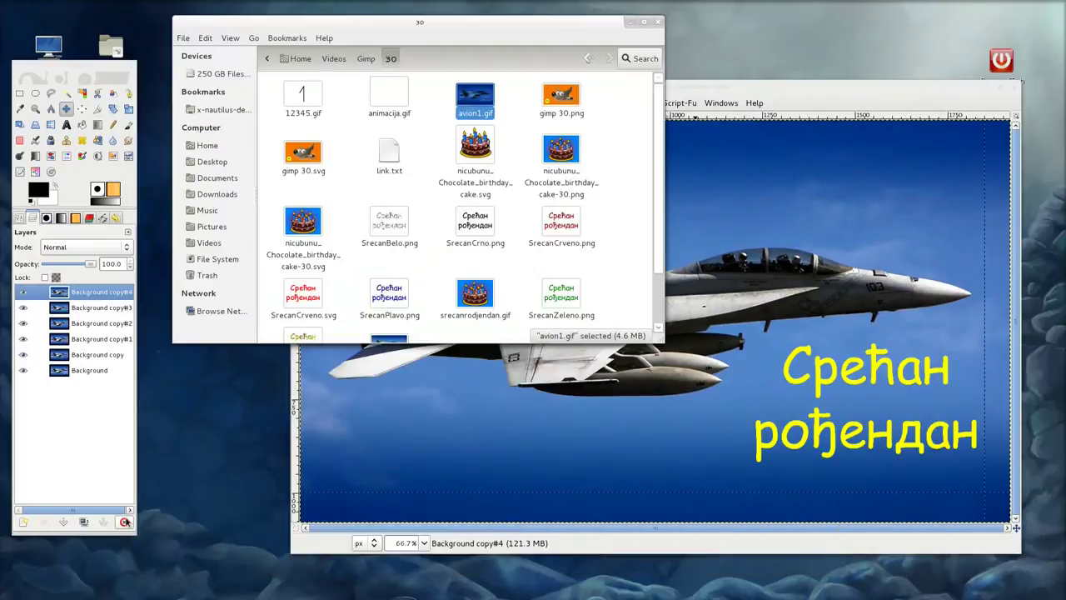
click(1015, 86)
Open the WallSave fighter-jet photo in GIMP by dragging it from the file manager.
click(421, 53)
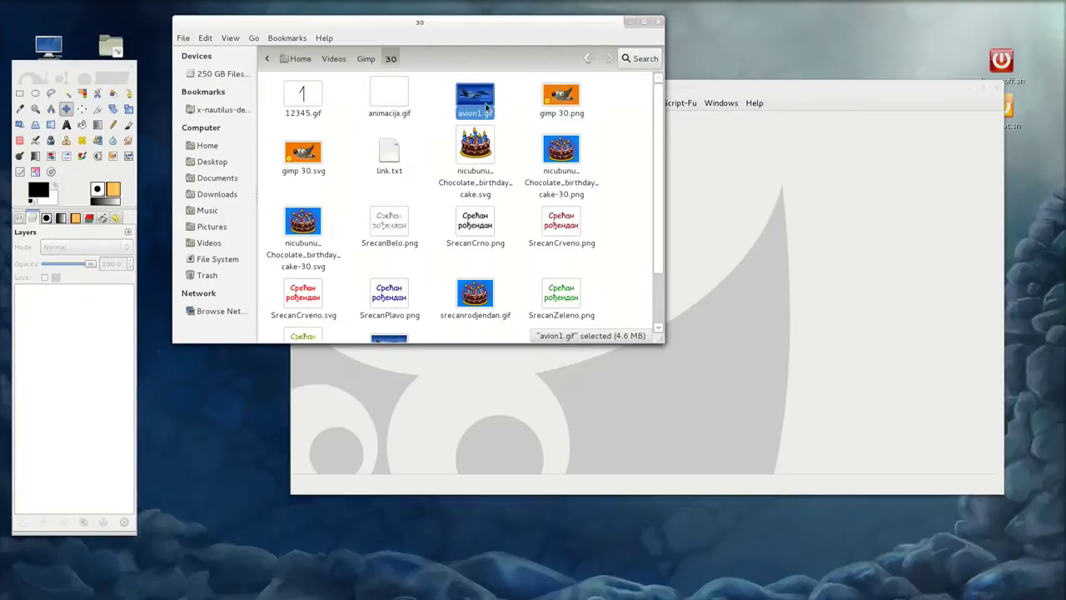
scroll(452, 302, down, 2)
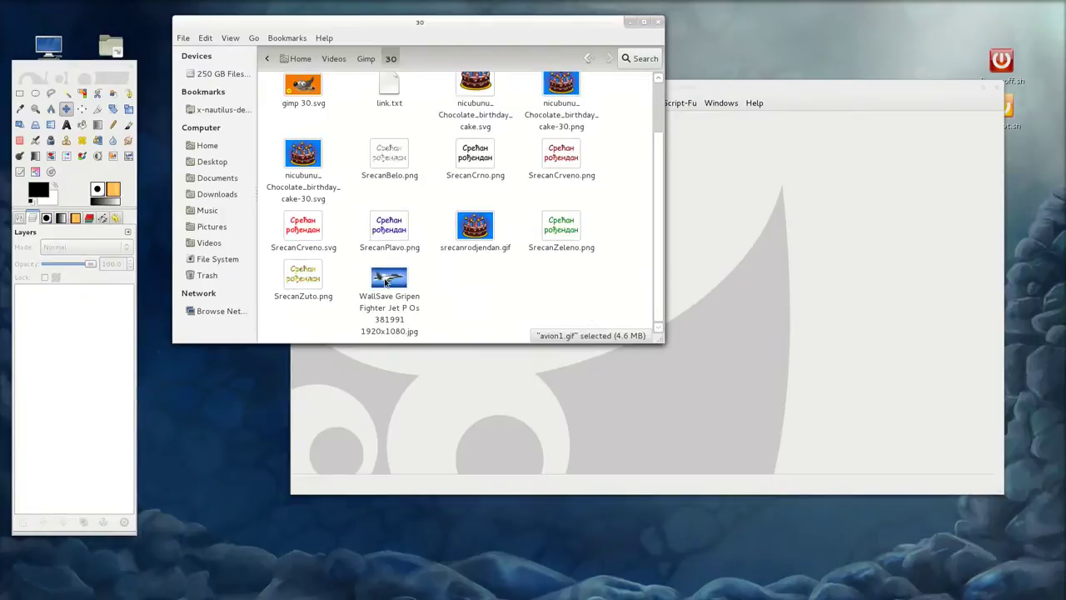
drag(389, 279, 783, 387)
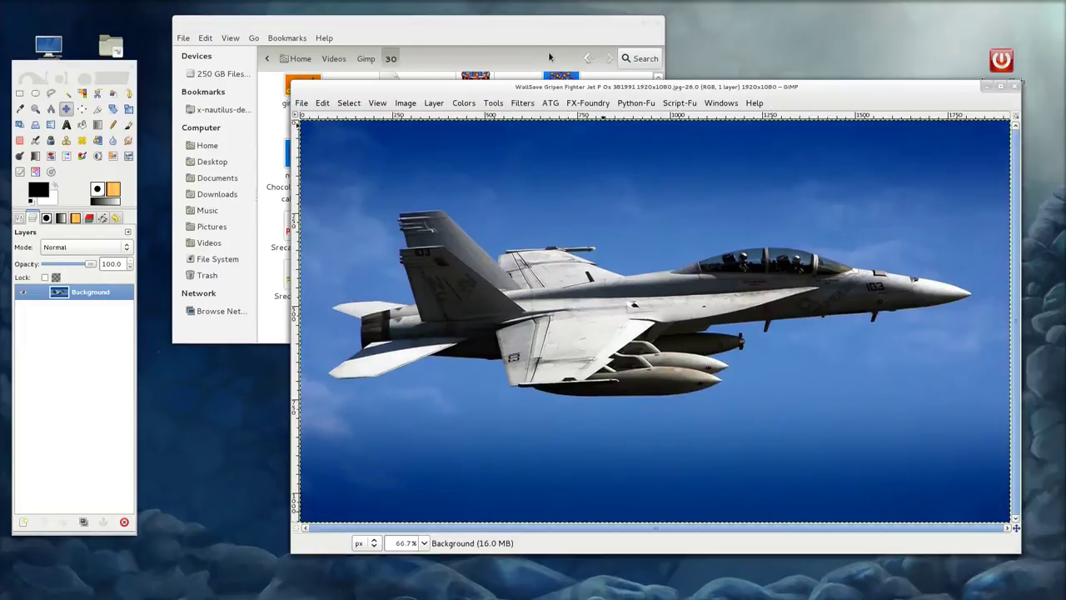
Try SrecanZuto.png as a layer with a horizontal guide at the lower left, then undo it.
click(300, 103)
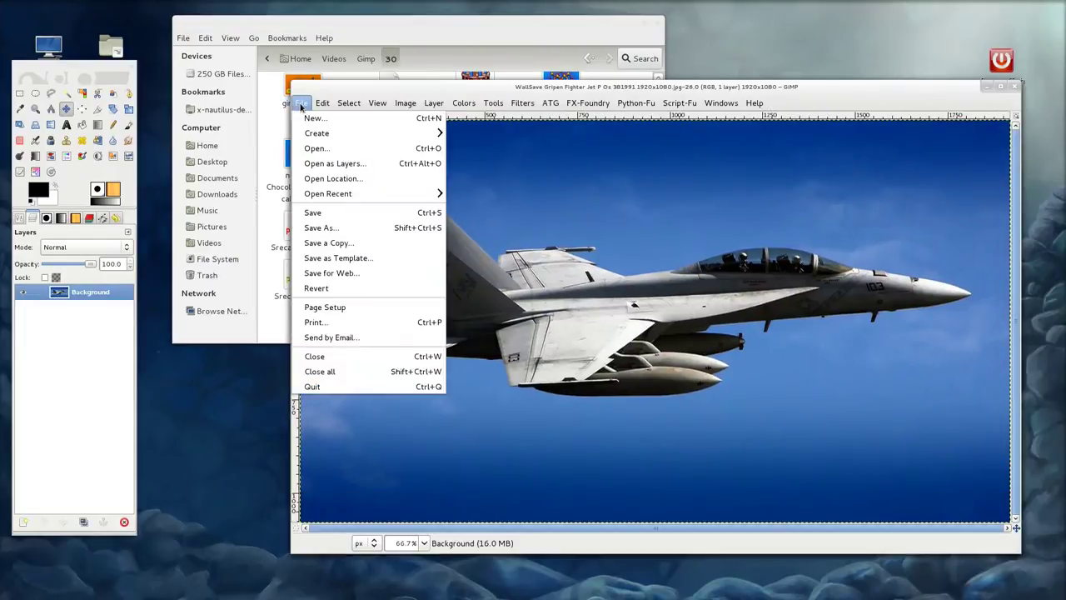
mouse_move(328, 193)
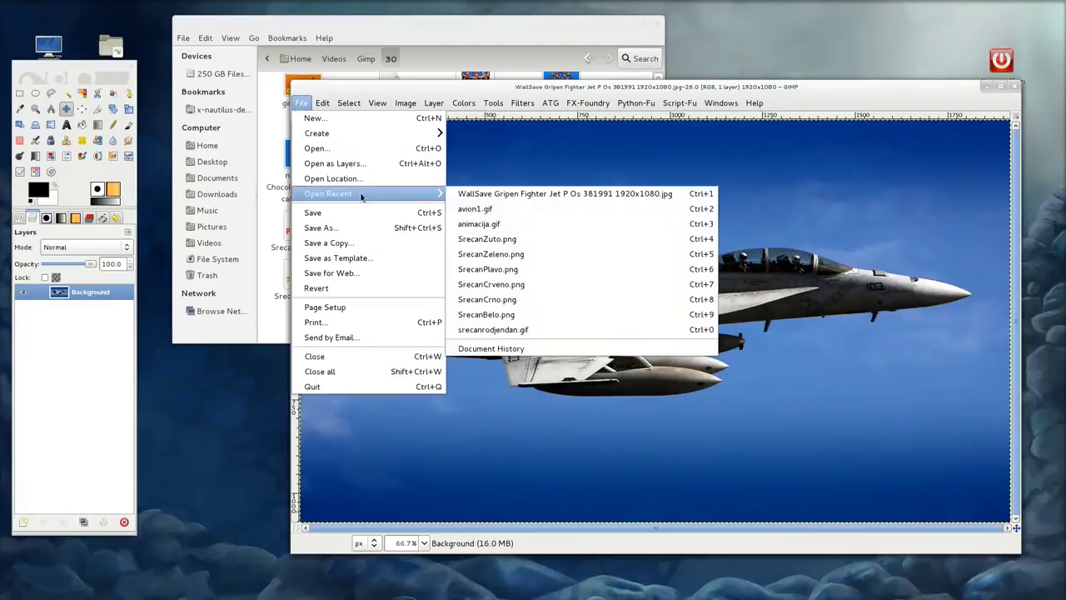
click(364, 166)
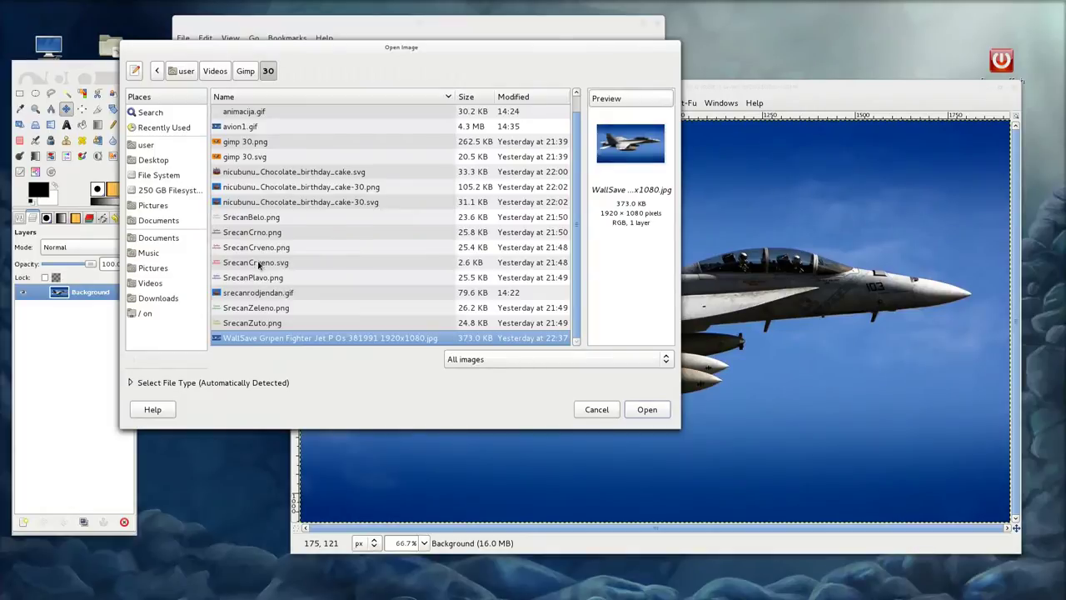
click(257, 323)
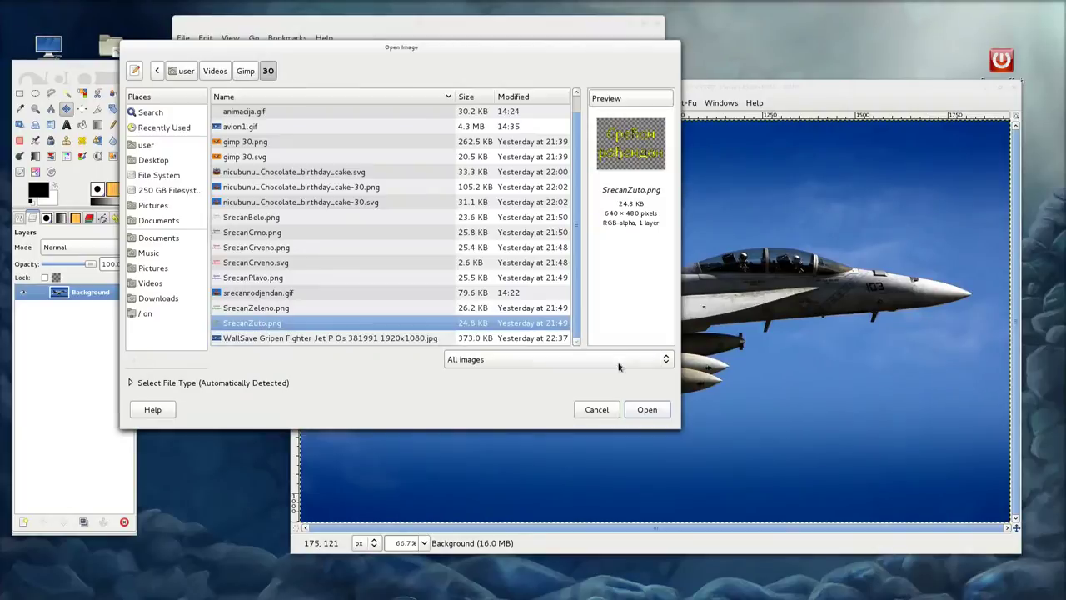
click(648, 409)
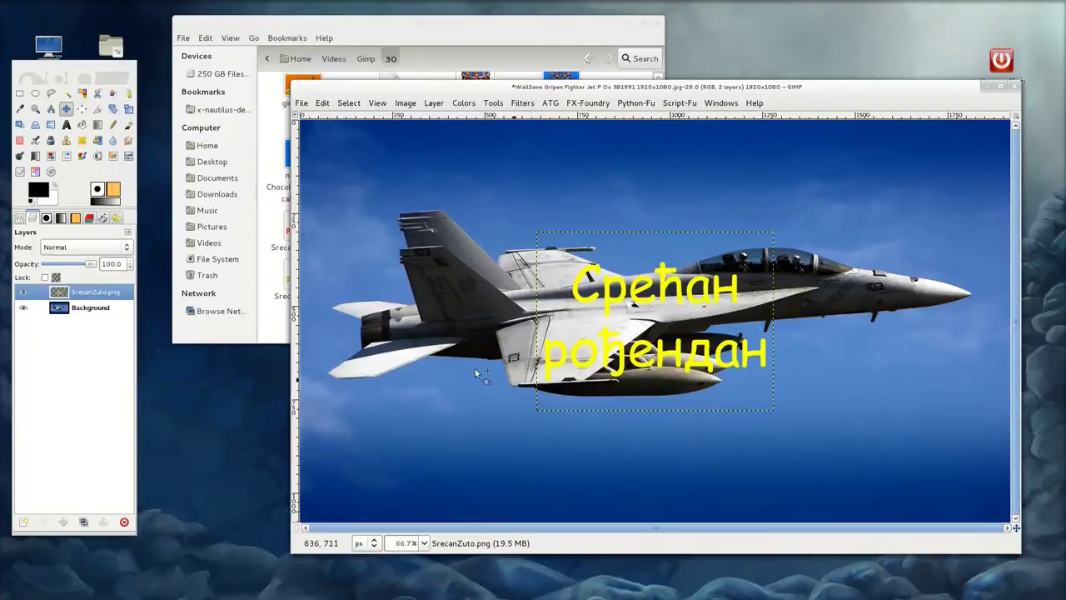
drag(518, 121, 511, 496)
mouse_move(664, 291)
mouse_down()
mouse_move(546, 401)
mouse_move(450, 377)
mouse_up()
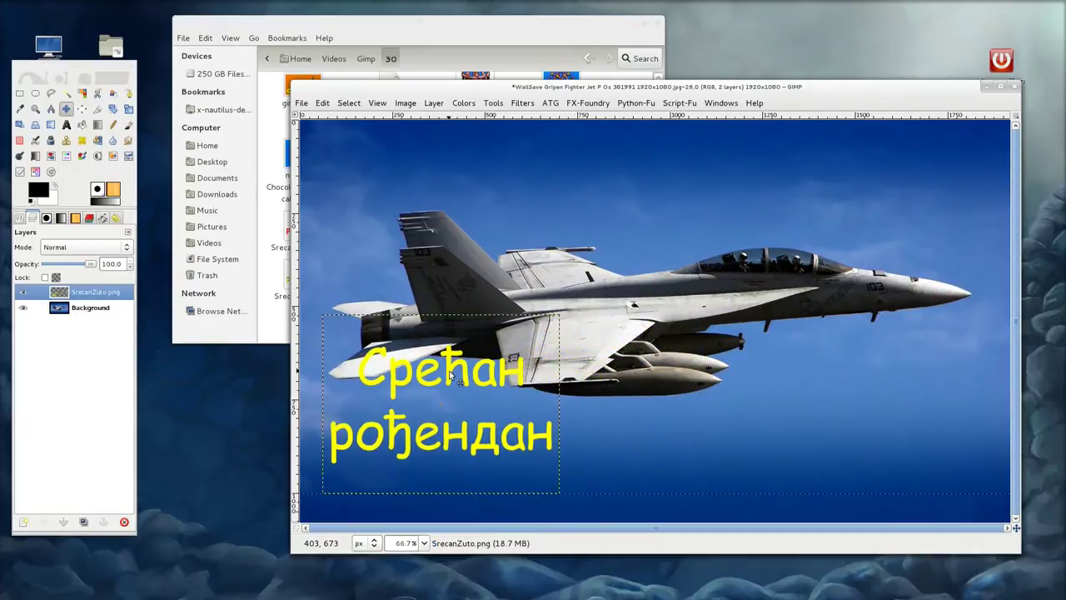
key(ctrl+z)
key(ctrl+z)
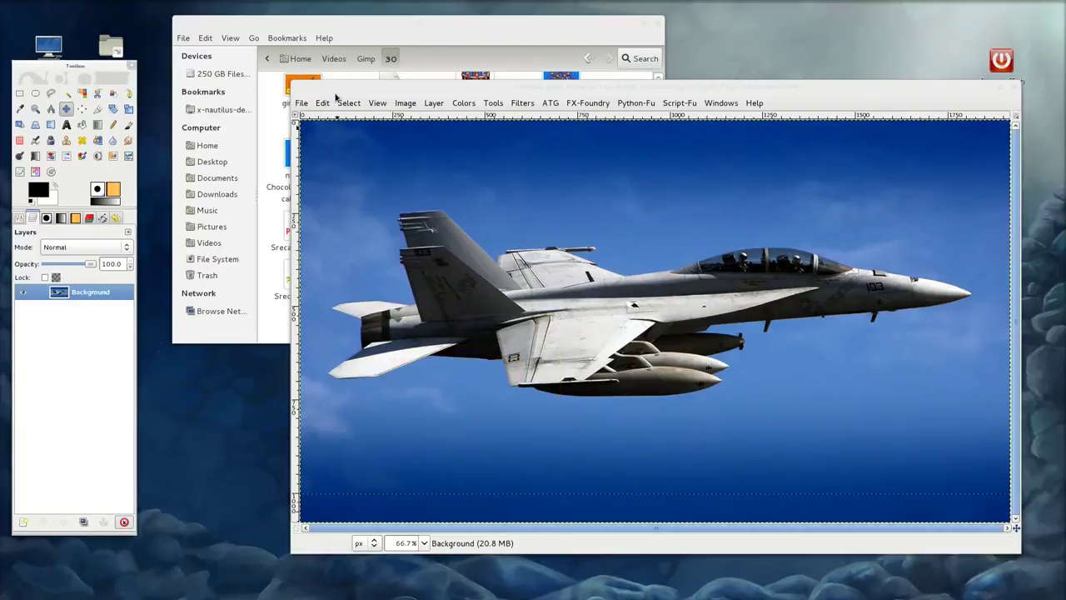
click(301, 104)
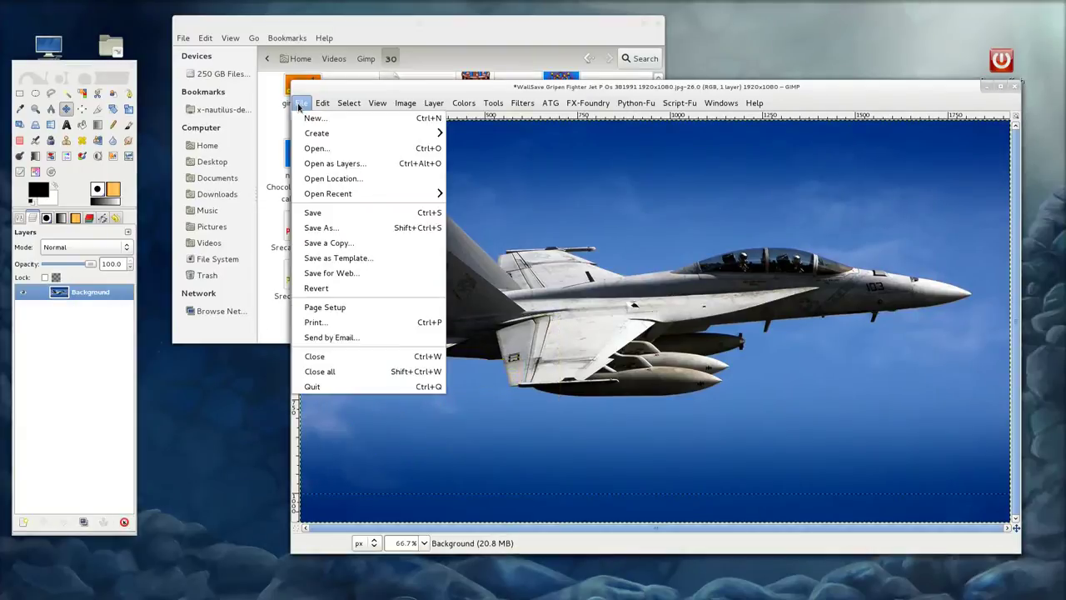
Add SrecanPlavo.png as a layer and drag the blue greeting over the jet's tail at lower left.
click(332, 164)
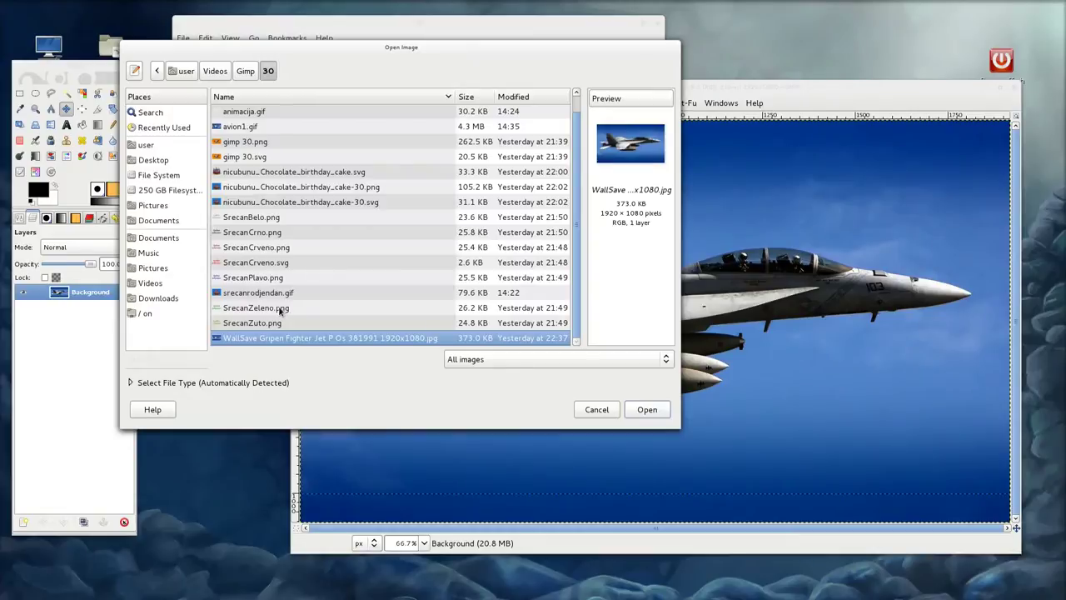
click(280, 281)
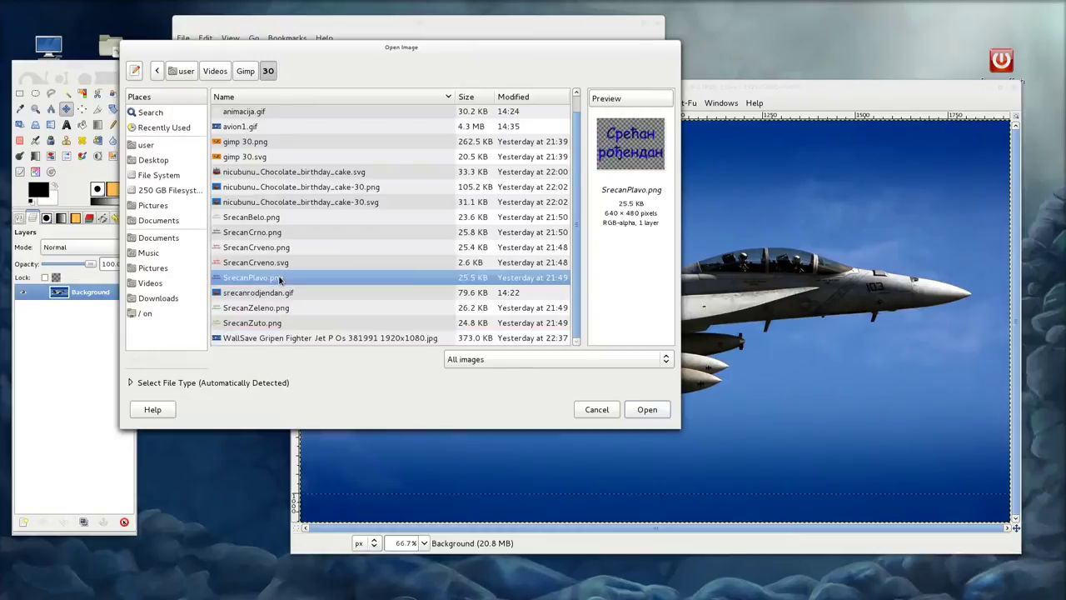
click(643, 409)
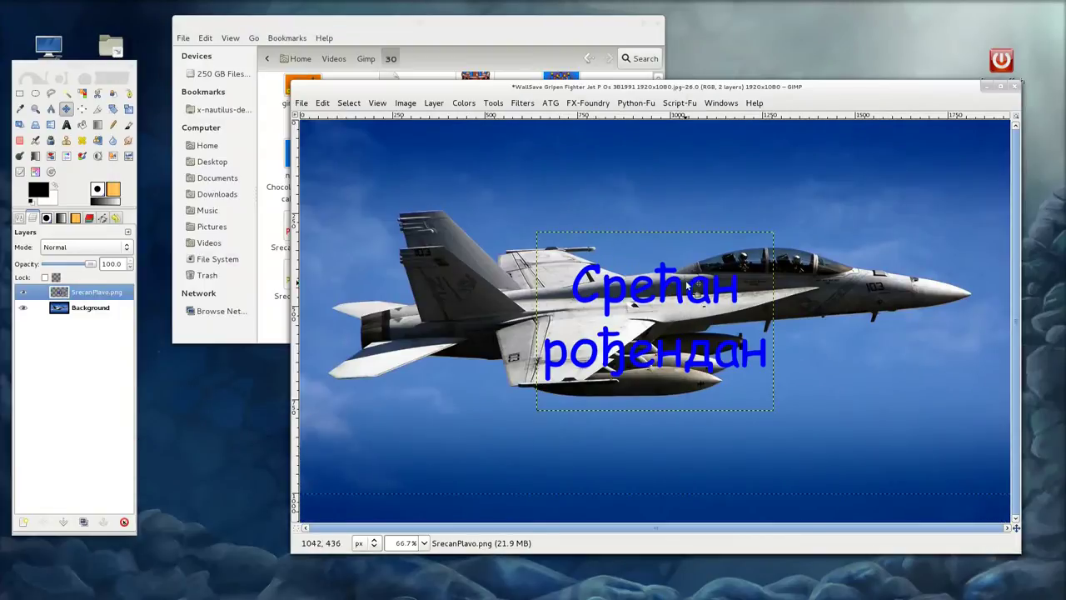
drag(664, 286, 439, 365)
Duplicate the jet Background layer three times.
click(92, 308)
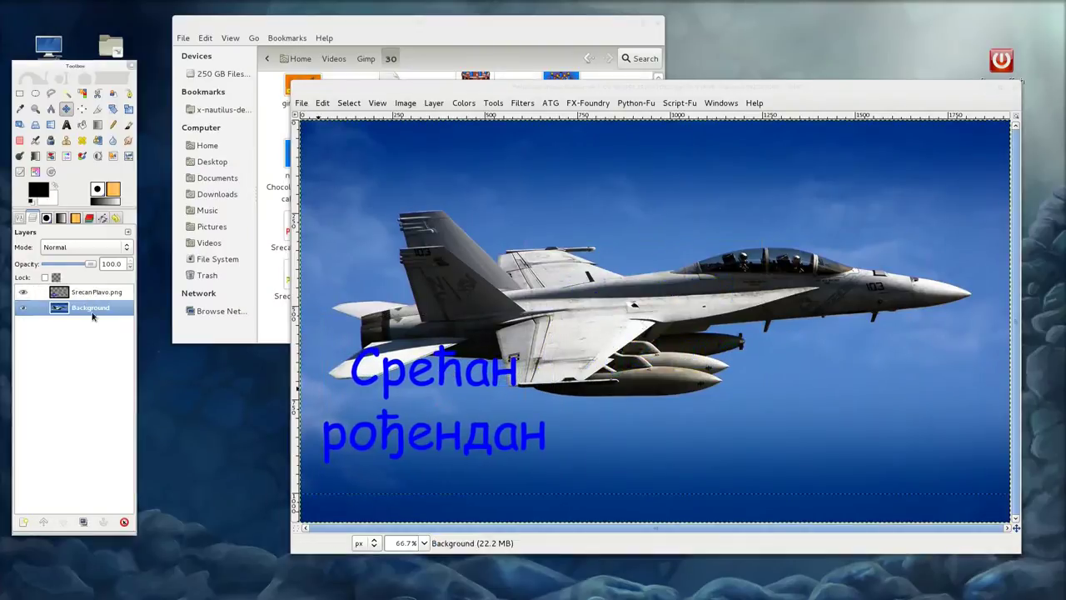
click(82, 523)
click(82, 522)
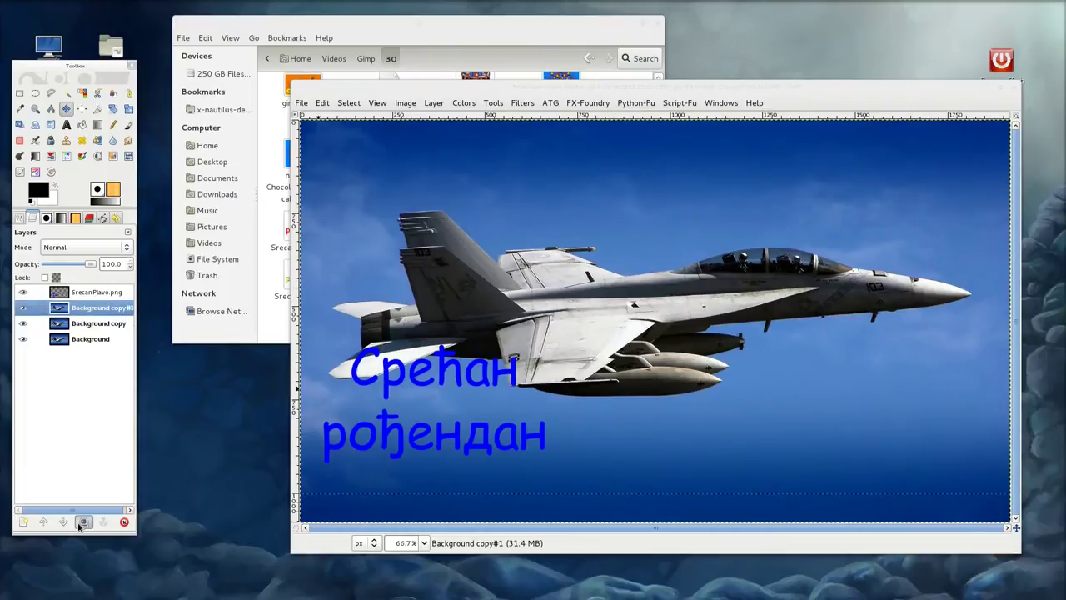
click(82, 522)
click(83, 522)
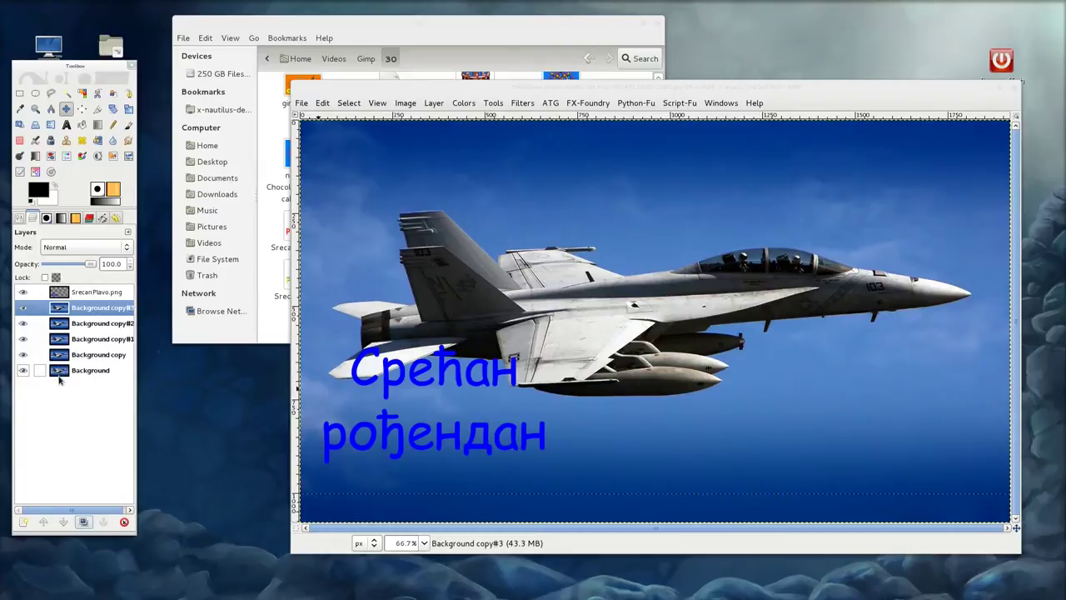
Make four copies of the blue SrecanPlavo.png text layer.
click(77, 293)
click(83, 522)
click(84, 522)
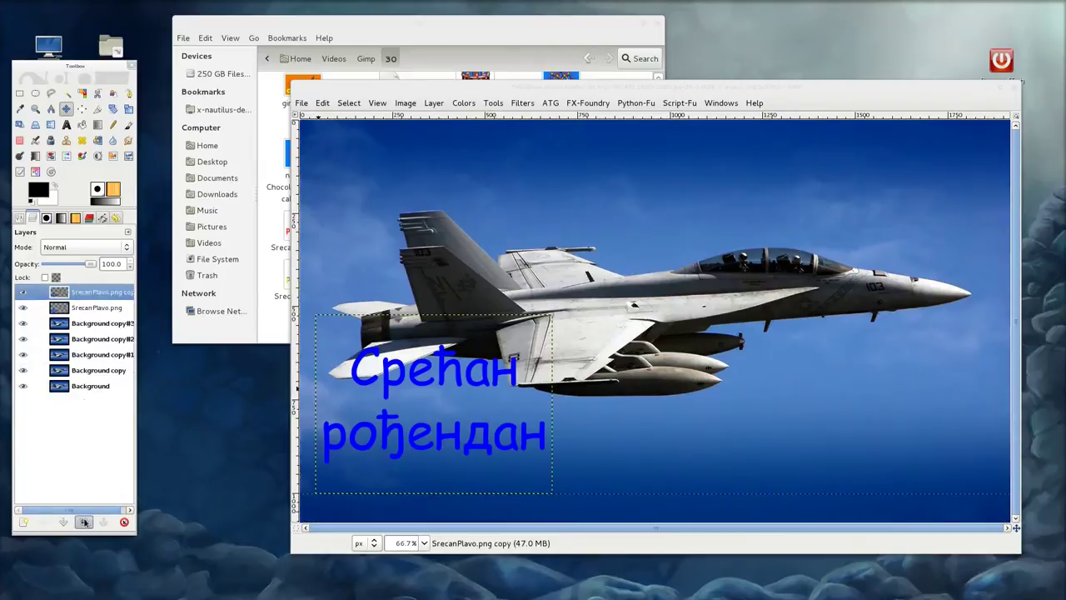
click(83, 522)
click(83, 522)
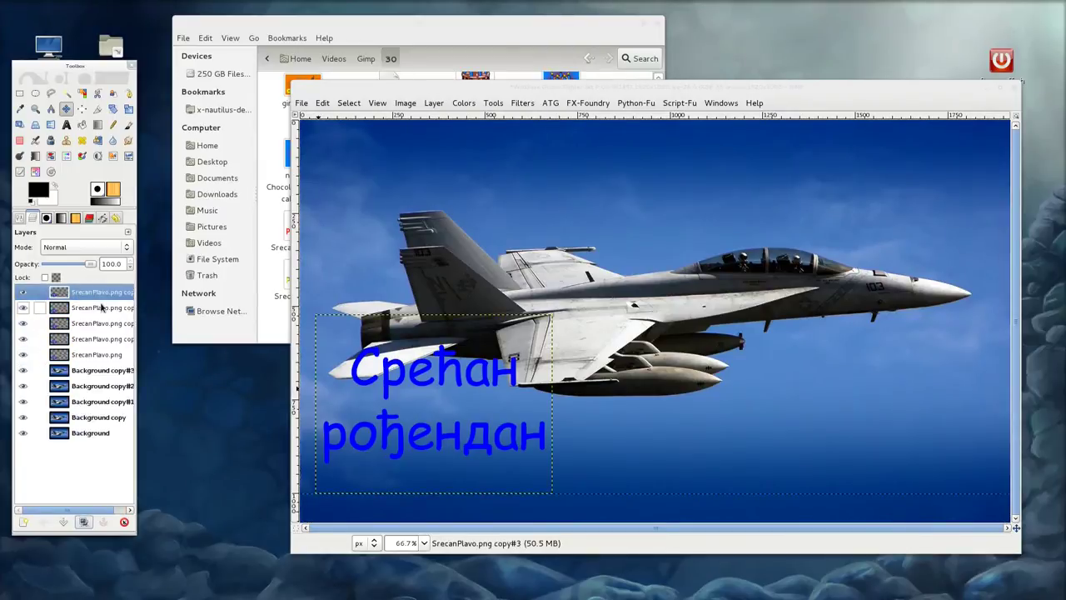
Interleave the text copies between photo copies, showing only the bottom Background and SrecanPlavo.png.
drag(86, 356, 90, 421)
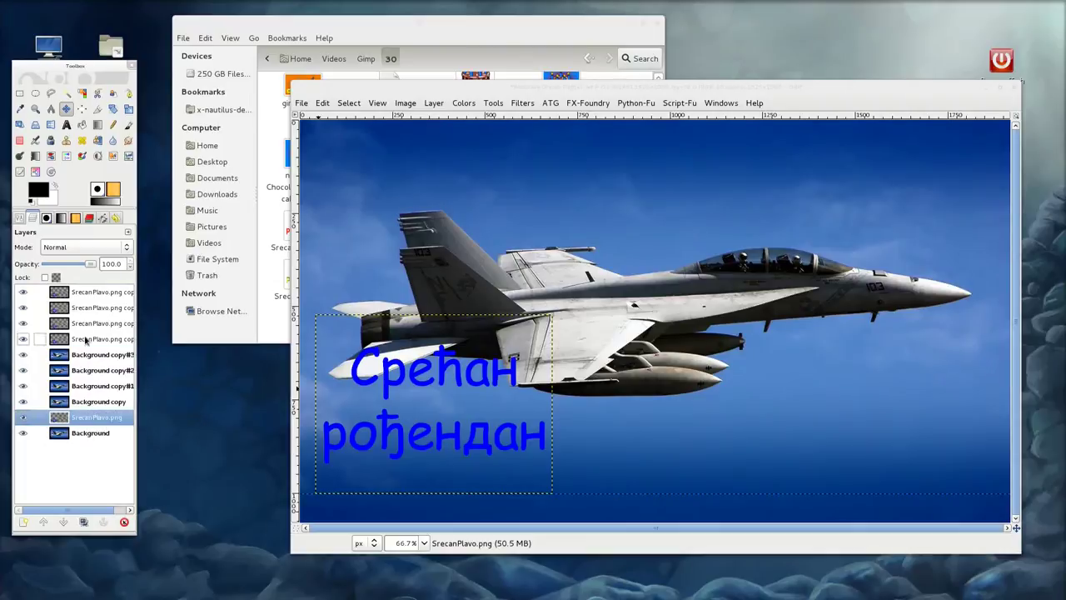
click(87, 340)
drag(87, 341, 90, 390)
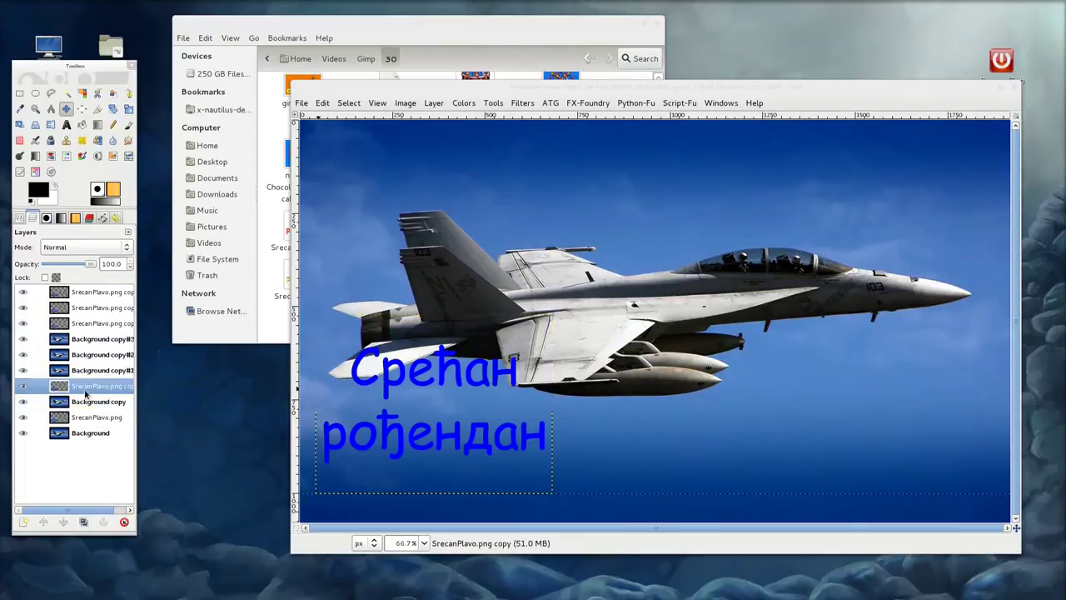
mouse_move(83, 324)
mouse_down()
mouse_move(83, 364)
mouse_move(88, 331)
mouse_up()
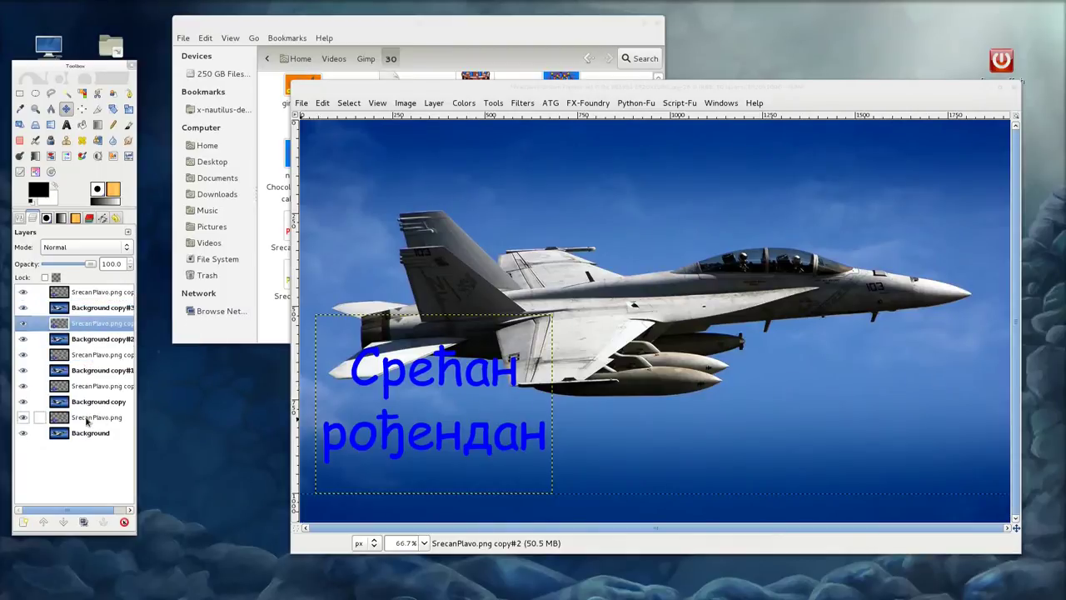
shift+click(23, 433)
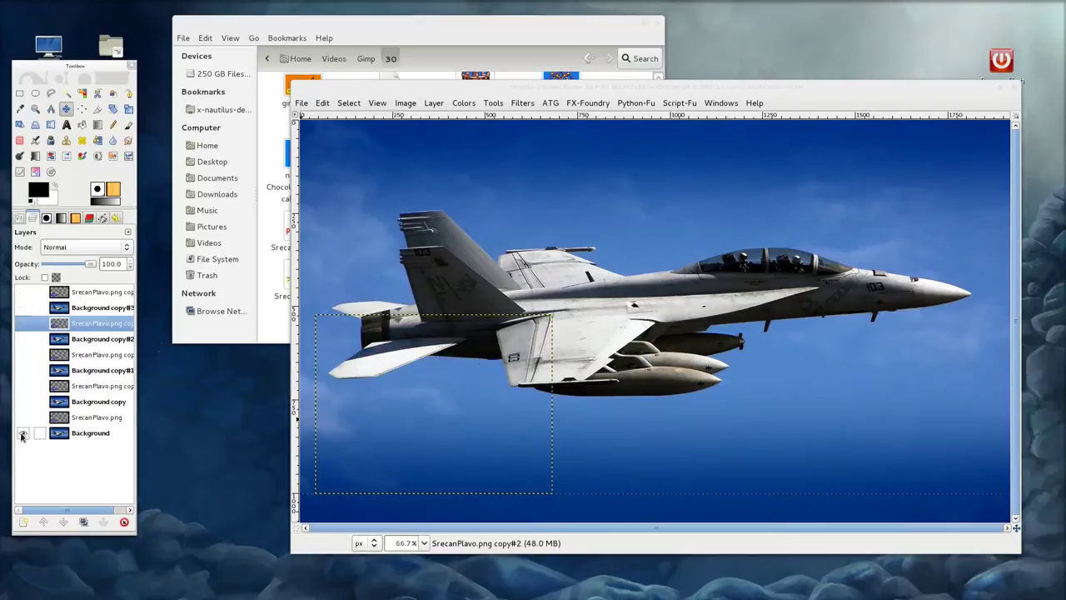
click(23, 419)
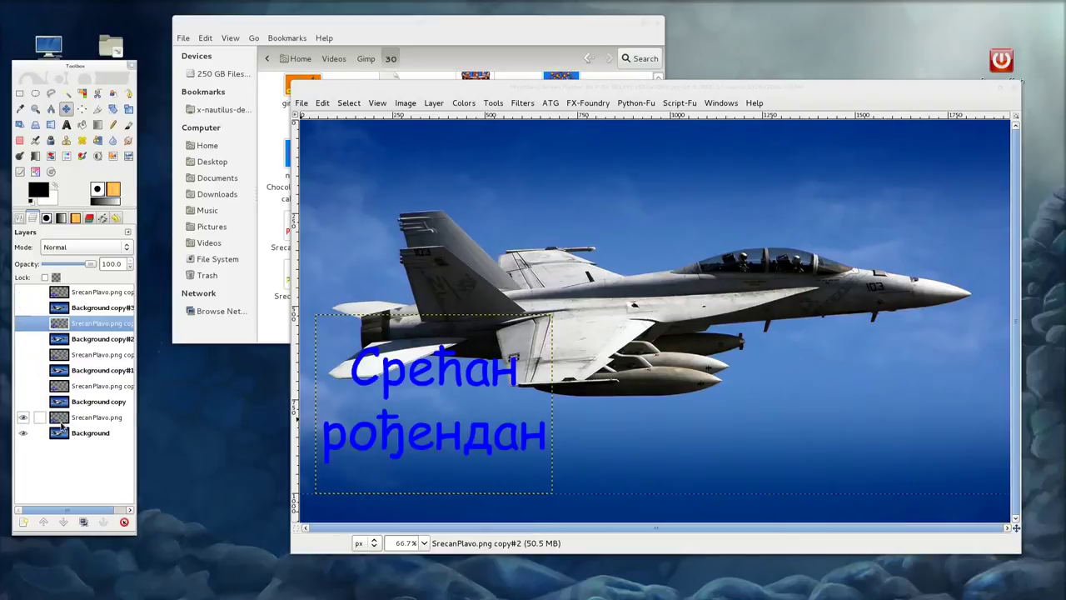
Merge the blue text into Background, then shift a text copy slightly right and merge it into Background copy.
right_click(96, 419)
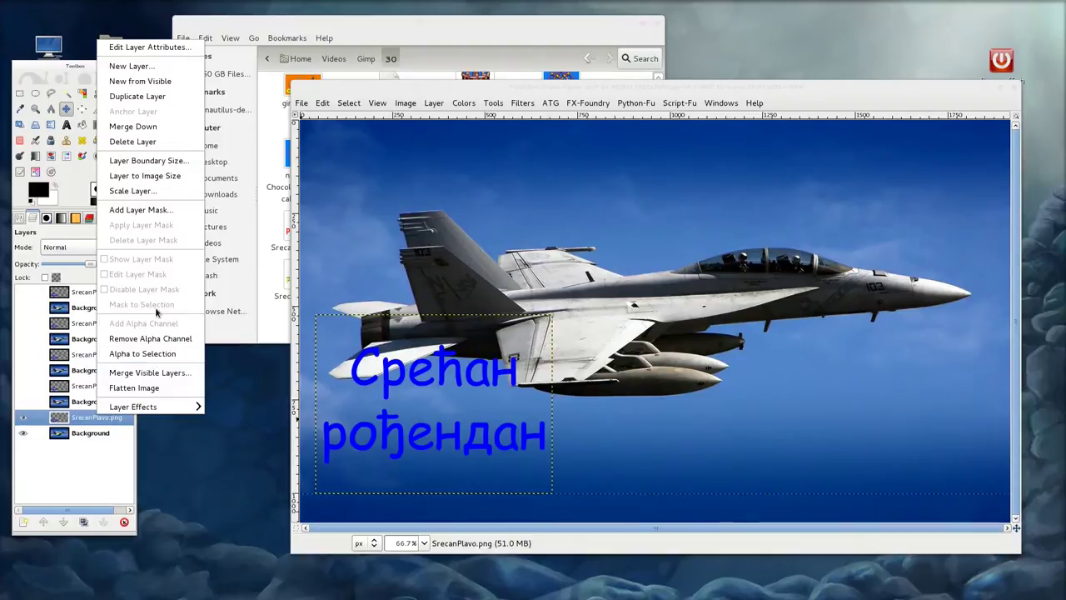
click(162, 130)
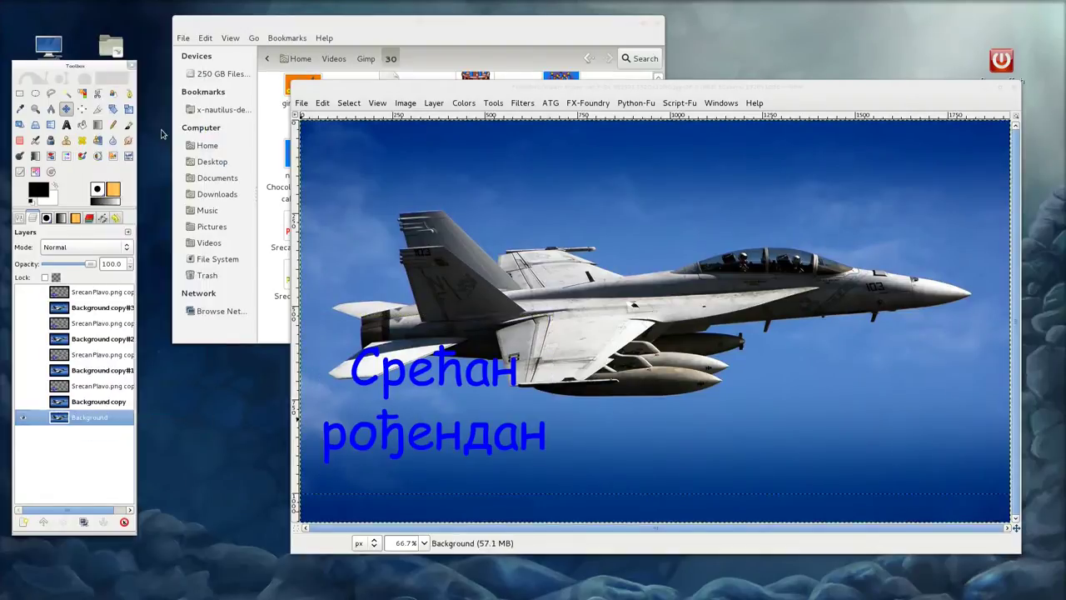
click(23, 402)
click(22, 385)
click(100, 385)
drag(364, 385, 447, 385)
right_click(94, 387)
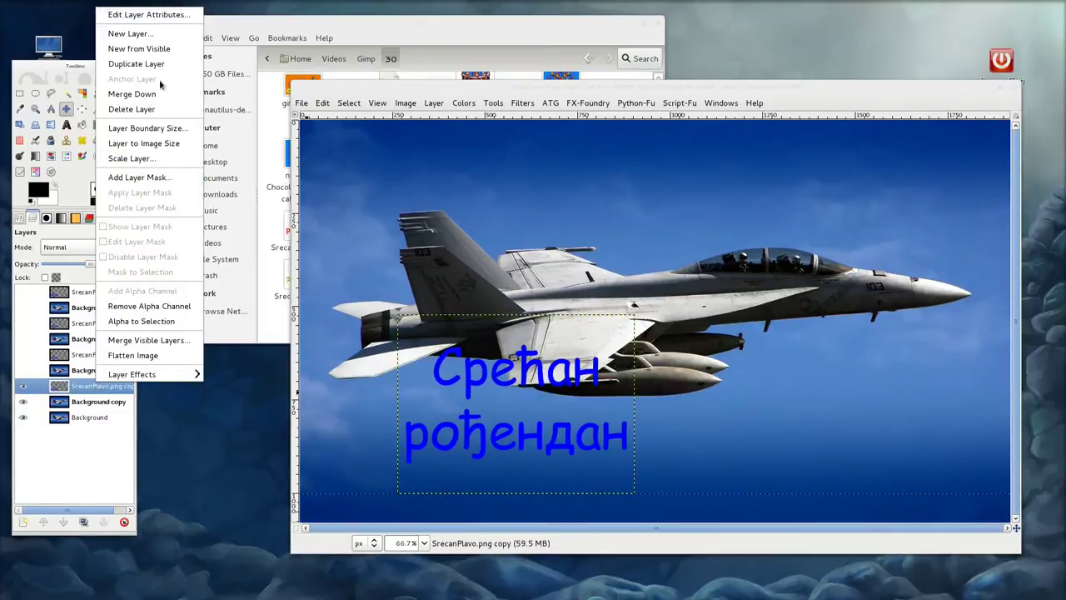
click(154, 94)
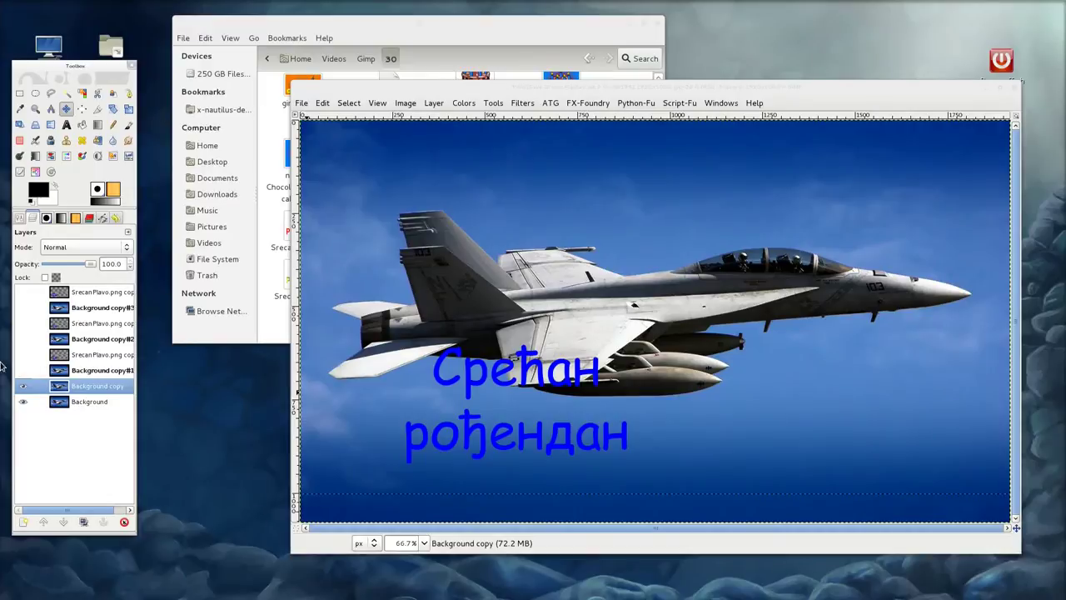
Move the next text copy further right under the jet and merge it into Background copy#1.
click(22, 370)
click(23, 354)
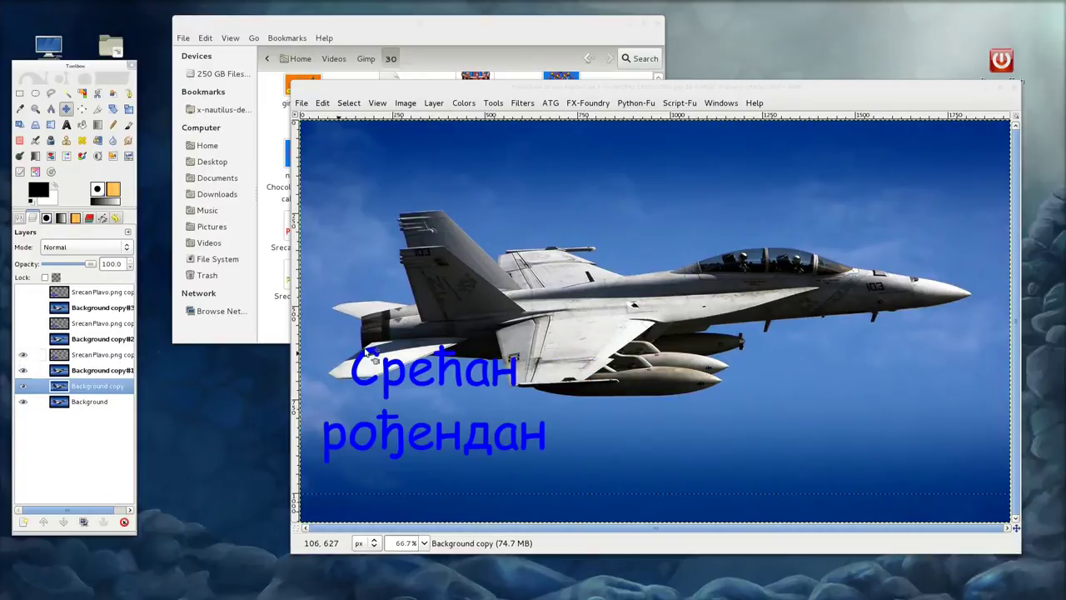
mouse_move(362, 377)
mouse_down()
mouse_move(583, 385)
mouse_move(556, 380)
mouse_up()
click(117, 388)
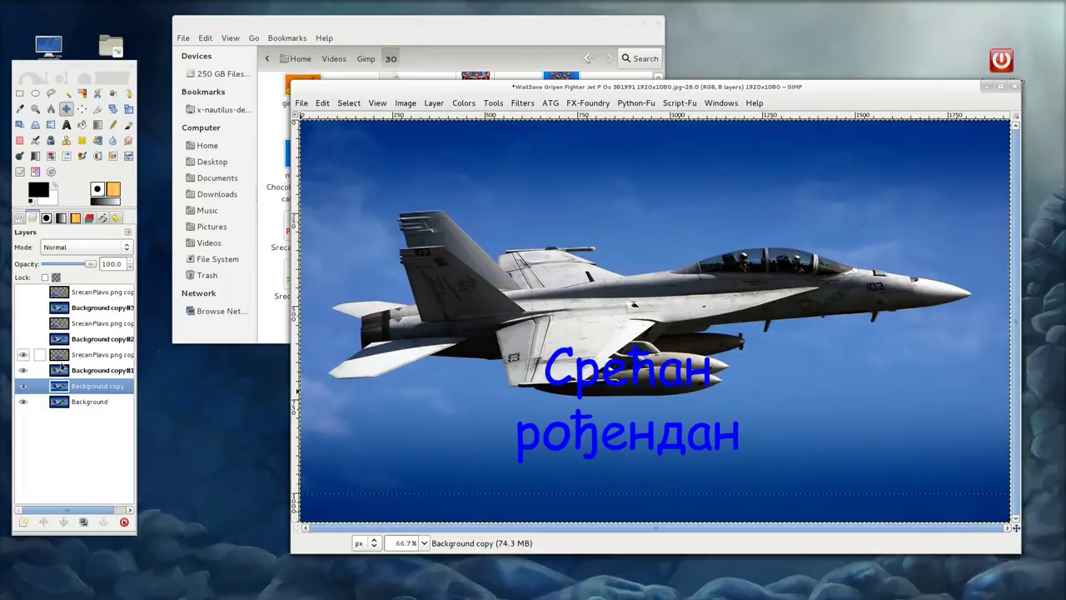
click(82, 357)
right_click(84, 358)
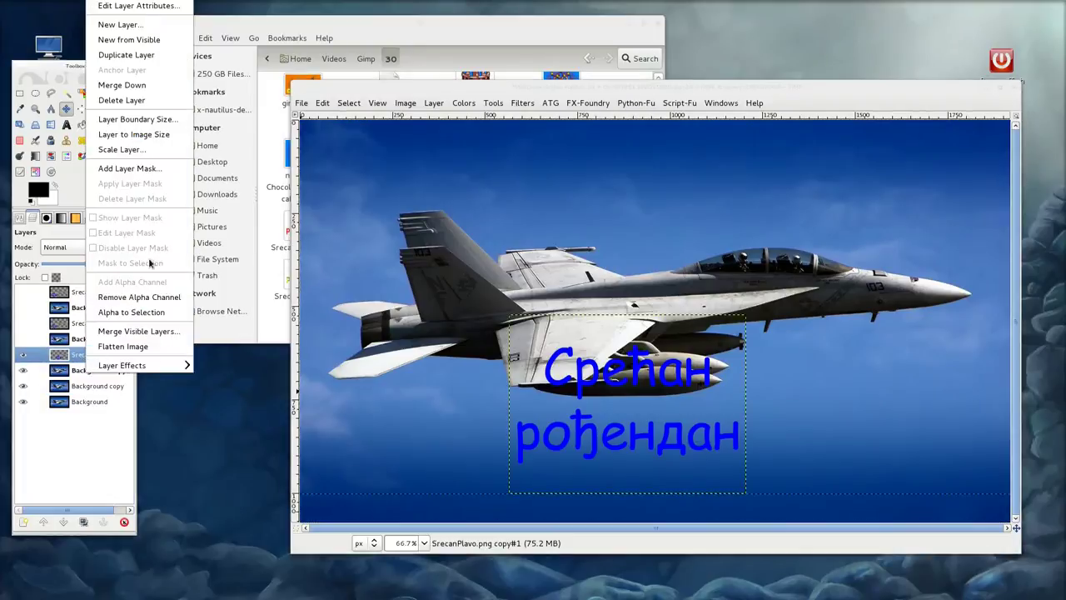
click(122, 85)
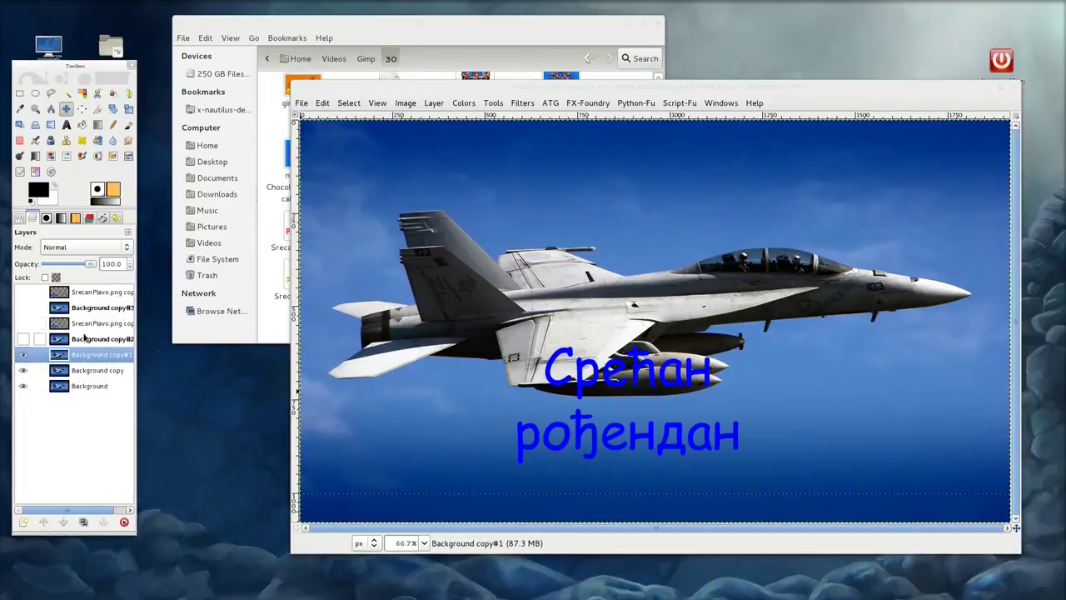
Move the next text copy to the right side of the image and merge it into Background copy#2.
click(23, 339)
click(23, 323)
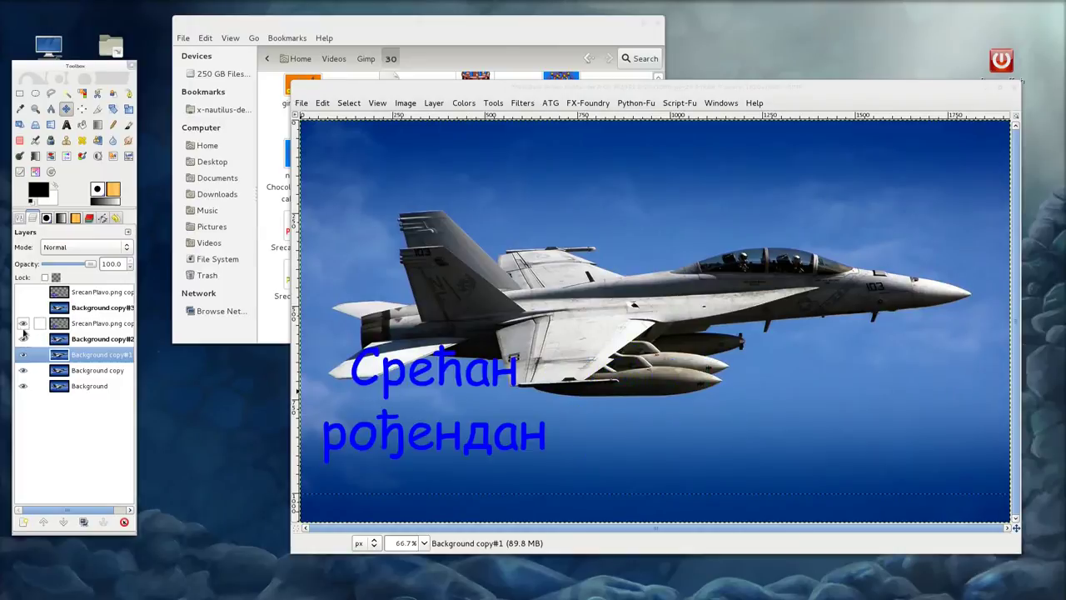
click(79, 325)
drag(385, 385, 733, 387)
right_click(90, 323)
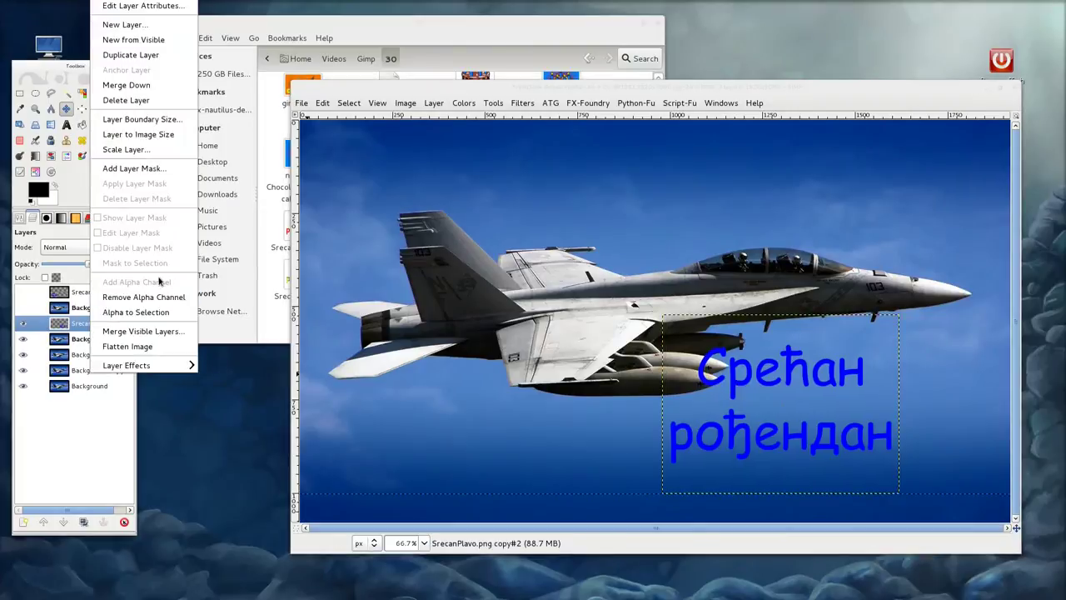
click(160, 85)
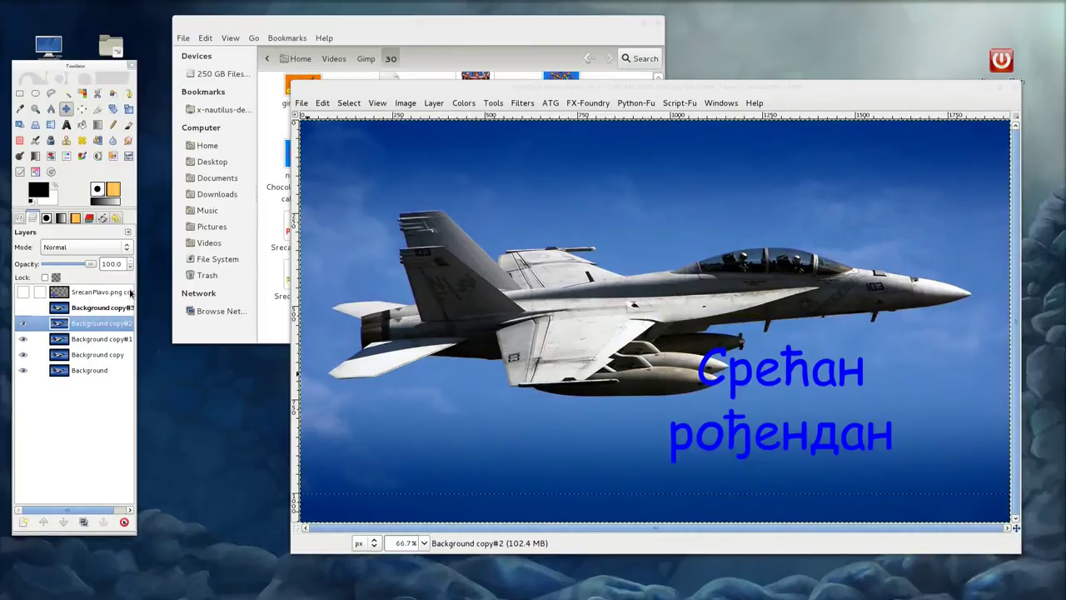
Move the top text copy to the far right and merge it into Background copy#3.
click(22, 292)
click(23, 308)
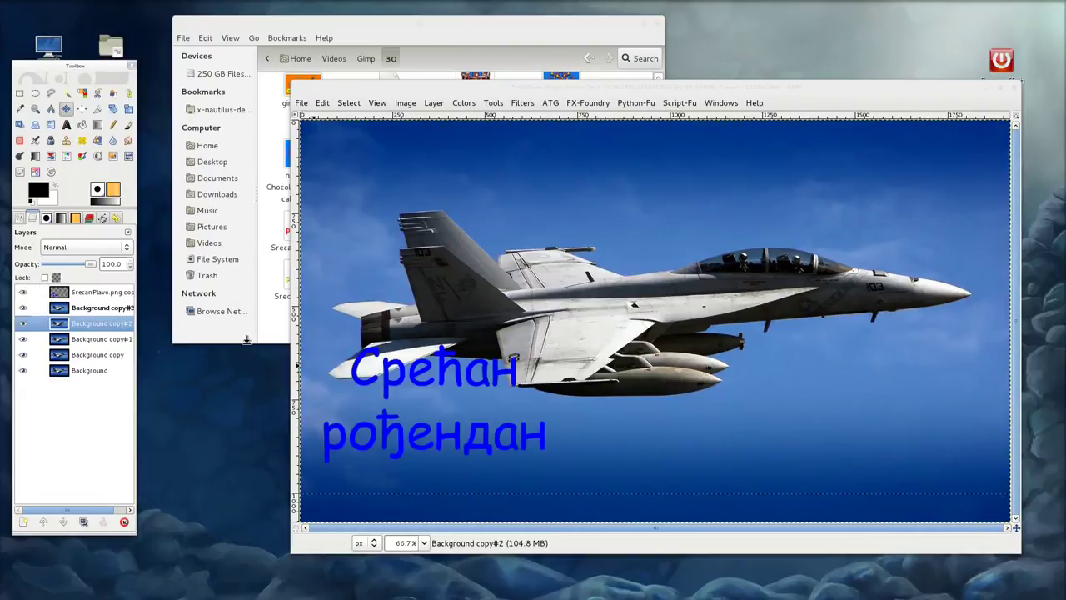
click(40, 292)
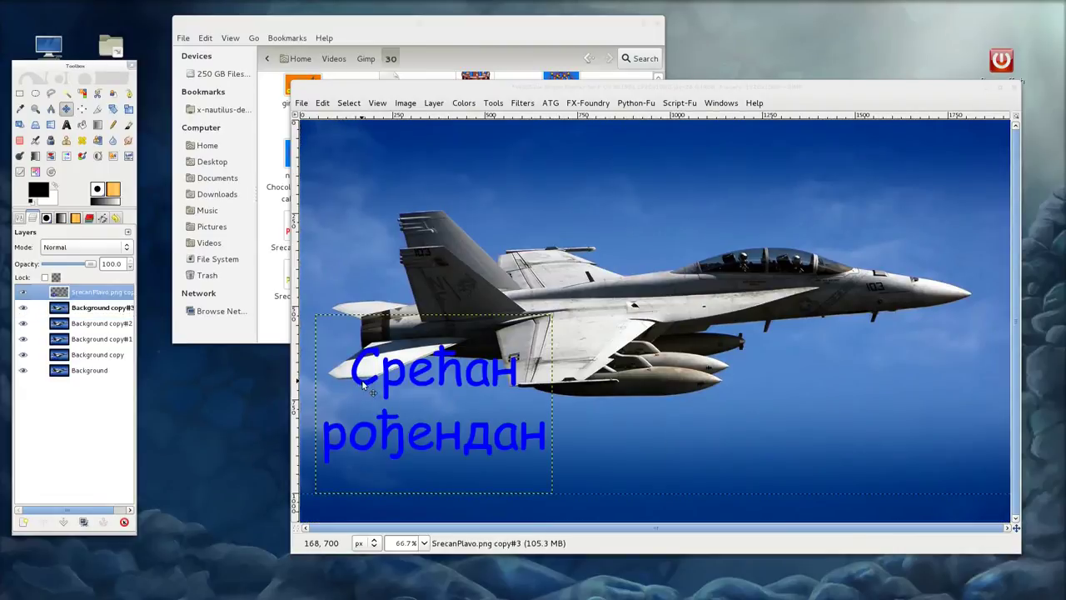
drag(394, 383, 720, 383)
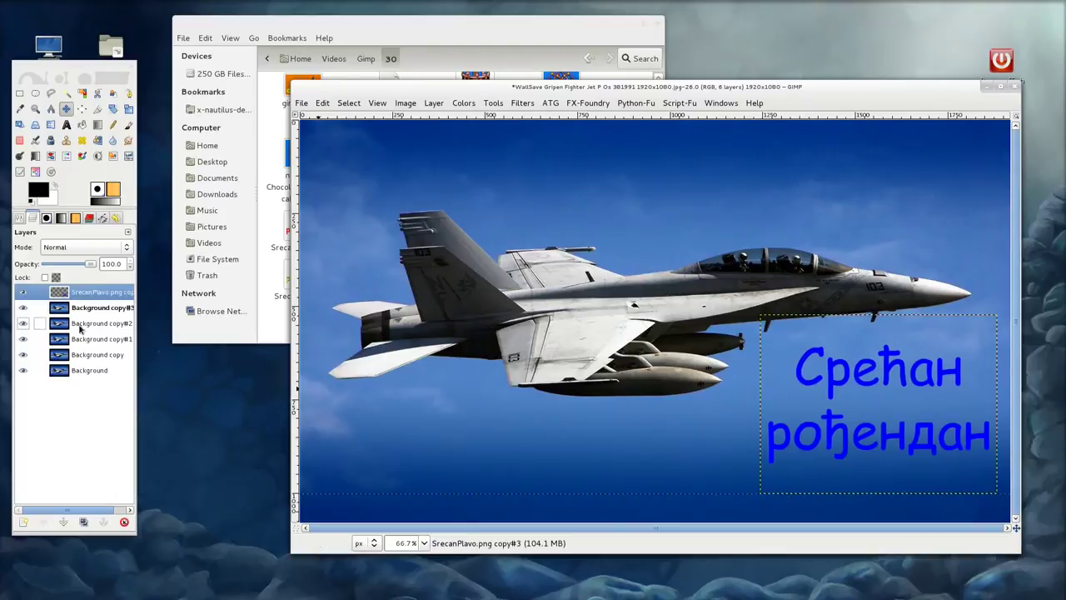
click(74, 294)
right_click(74, 296)
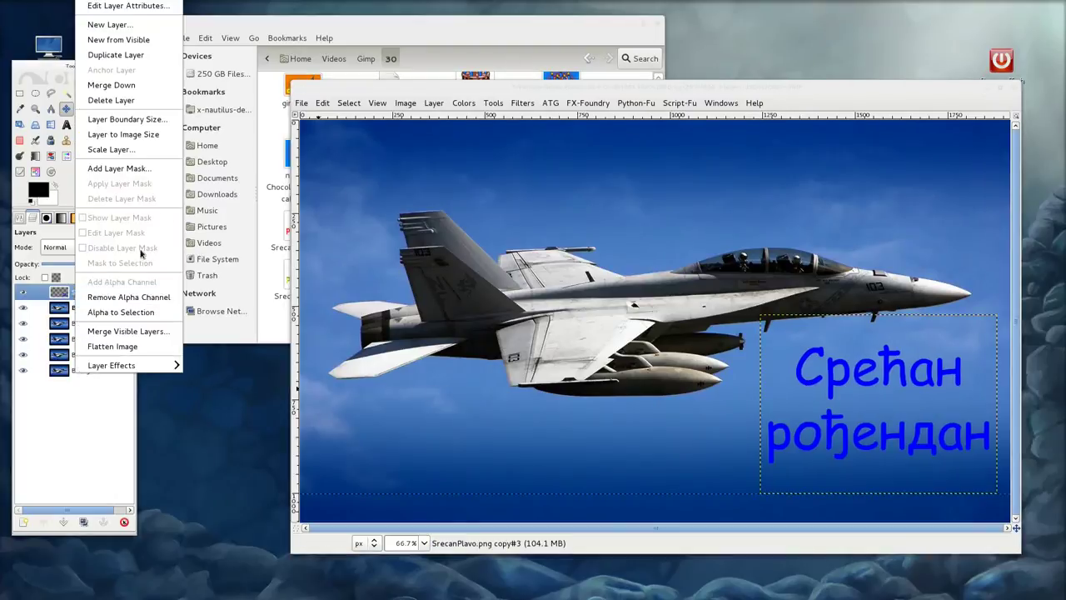
click(144, 85)
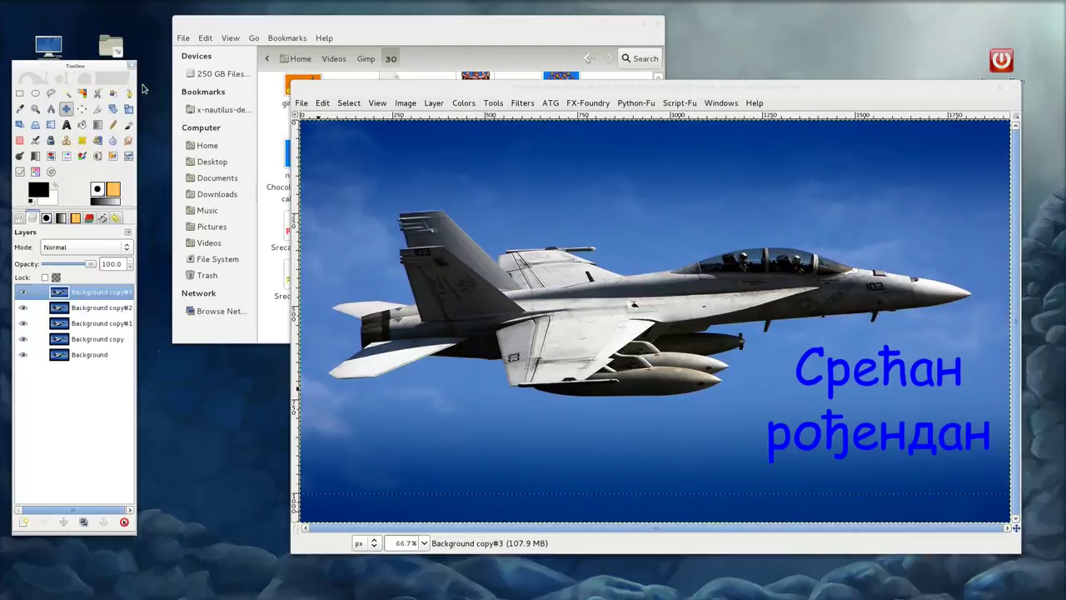
click(300, 103)
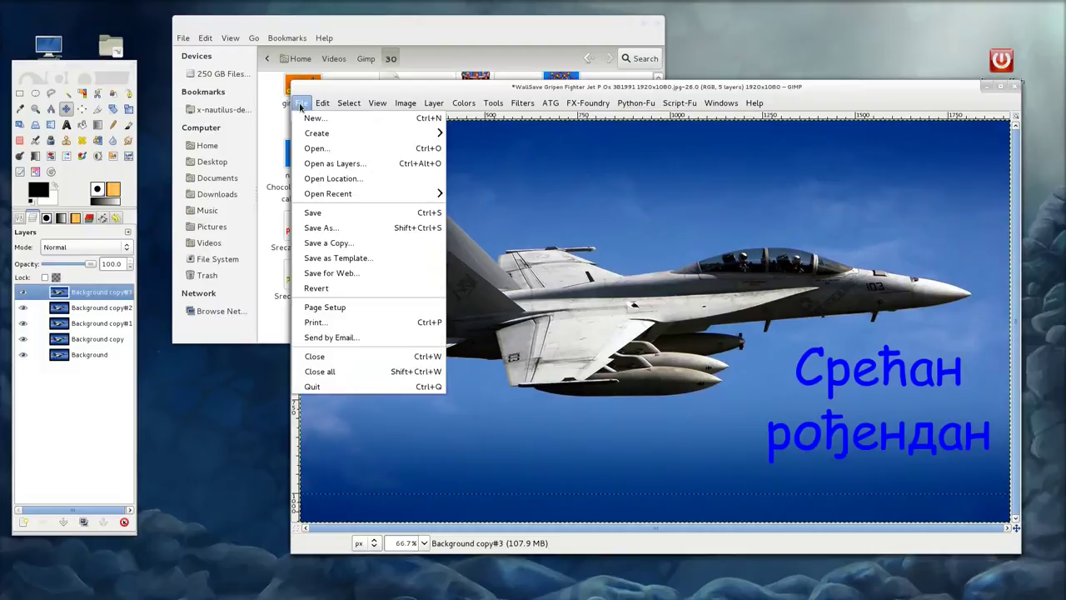
Export the image as animated avion2.gif, looping forever, 200 ms delay, one frame per layer (replace).
click(329, 228)
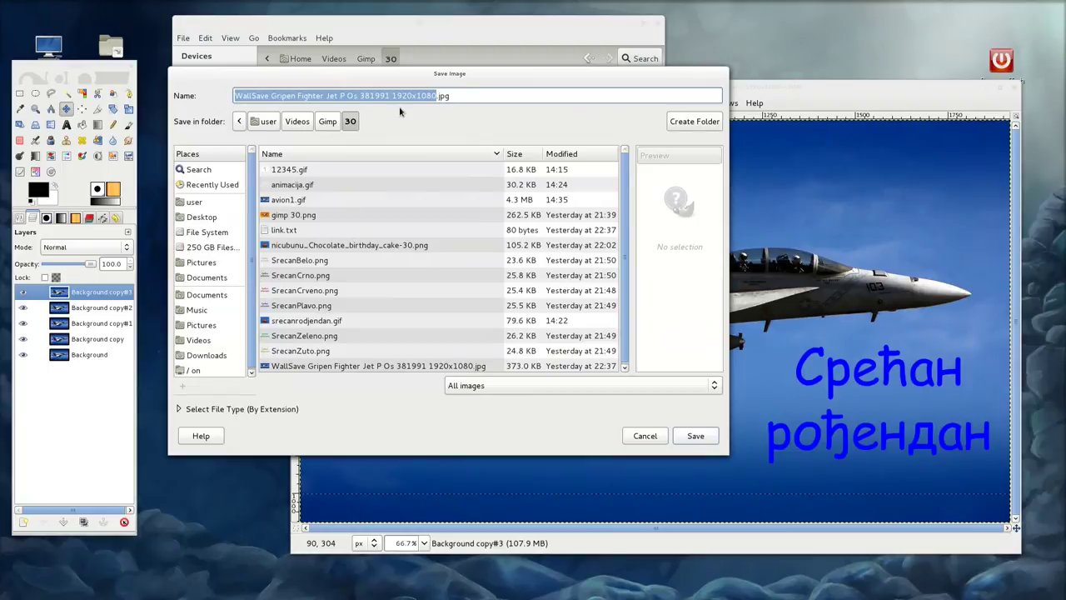
drag(516, 93, 129, 94)
text(avion2.gif)
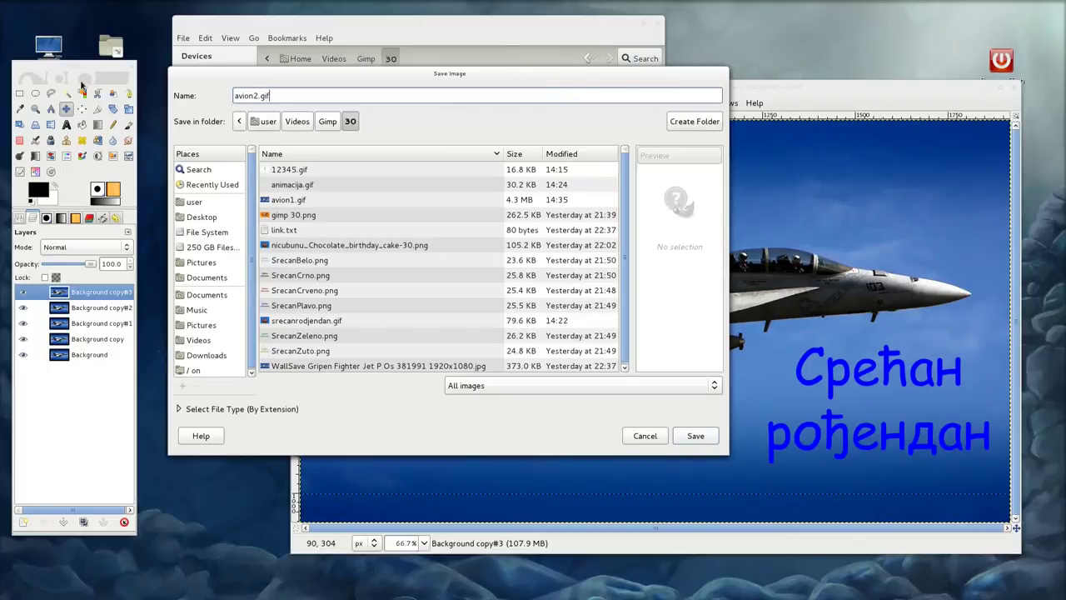
key(Return)
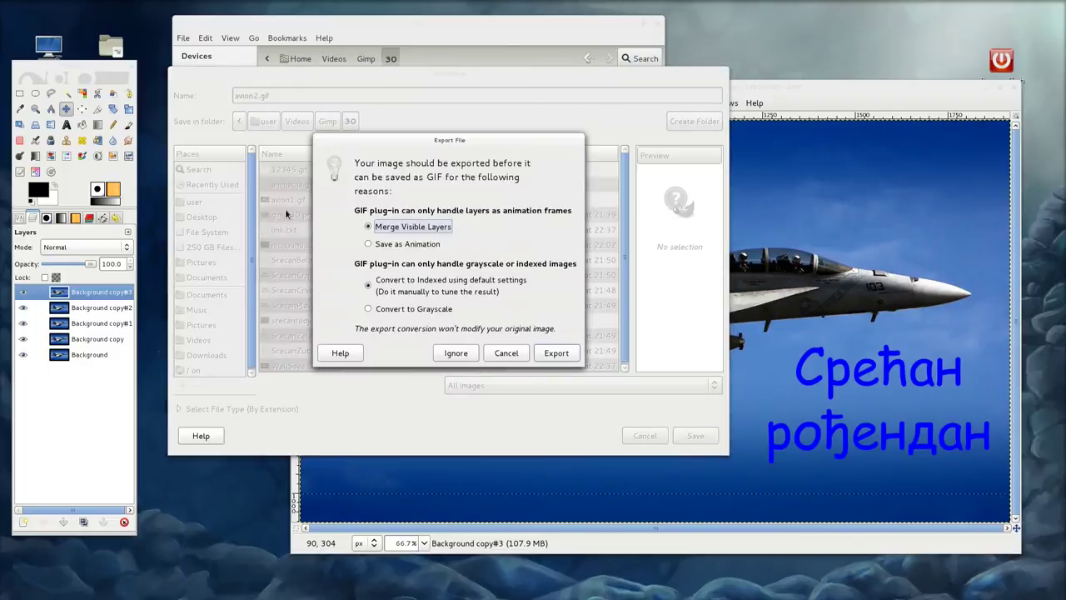
click(396, 247)
click(557, 353)
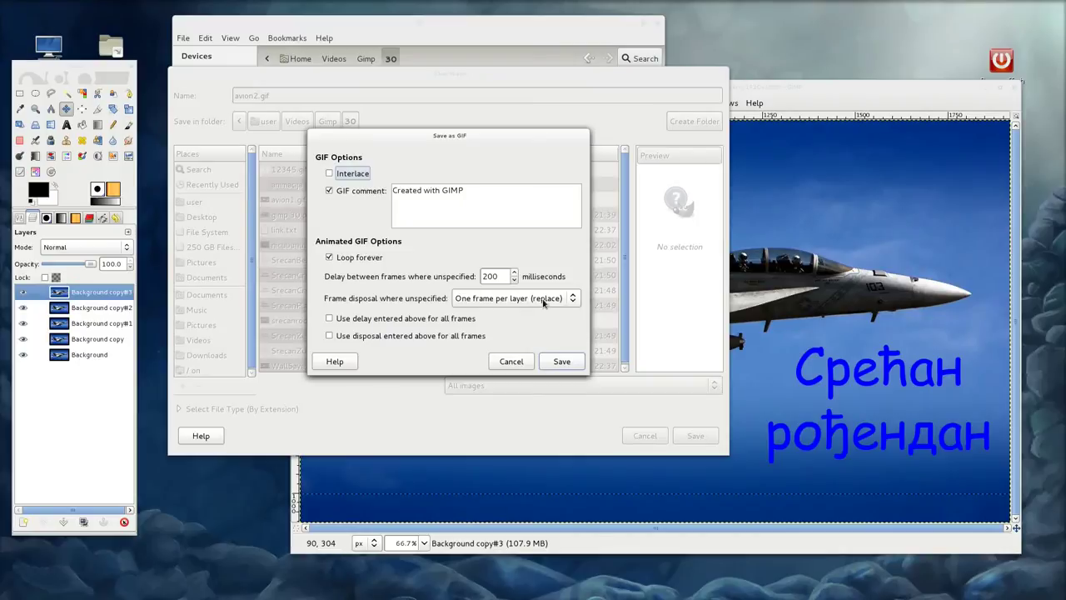
click(573, 299)
click(575, 300)
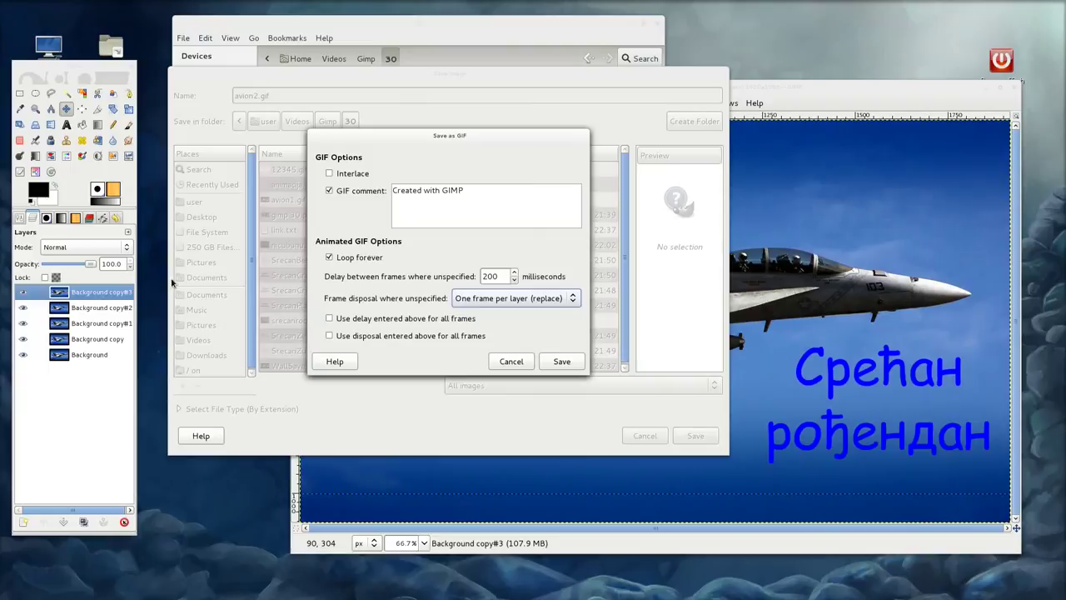
click(570, 363)
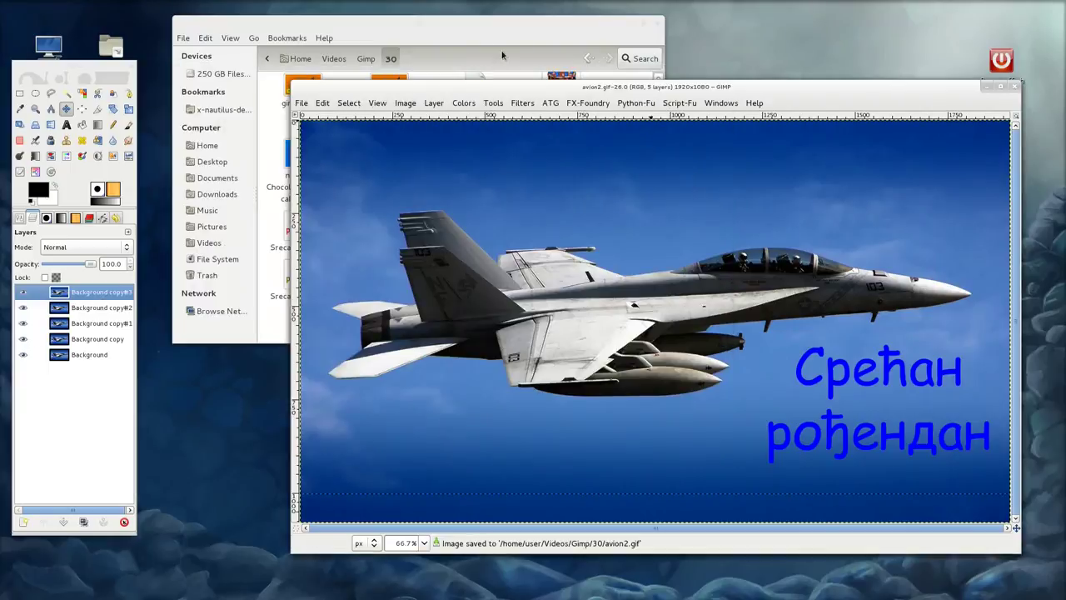
Play avion2.gif from the 30 folder in Image Viewer to check the moving text, then close the viewer.
click(485, 39)
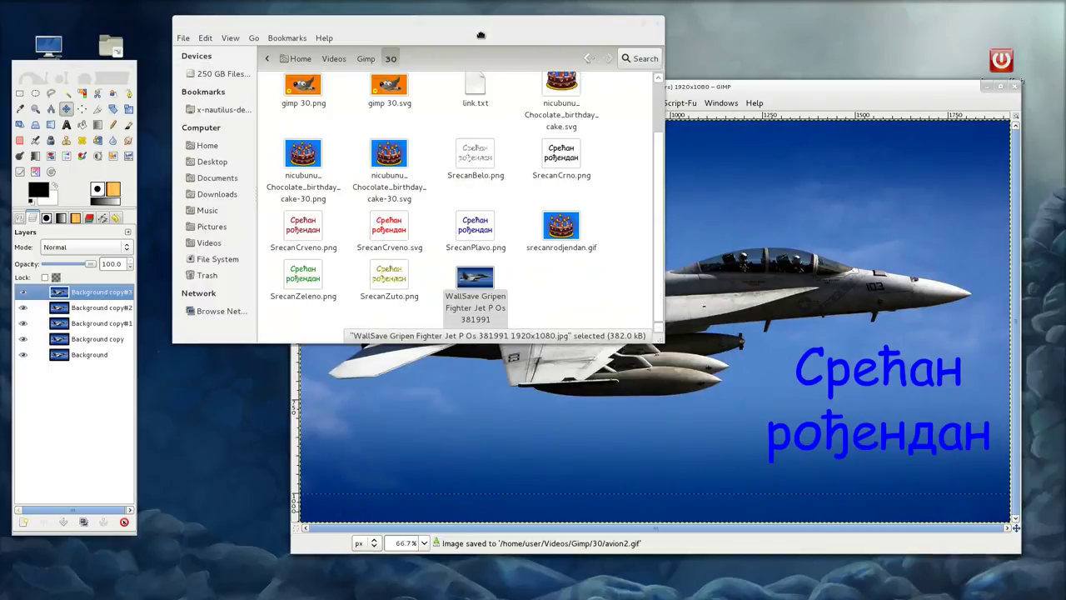
scroll(606, 252, up, 1)
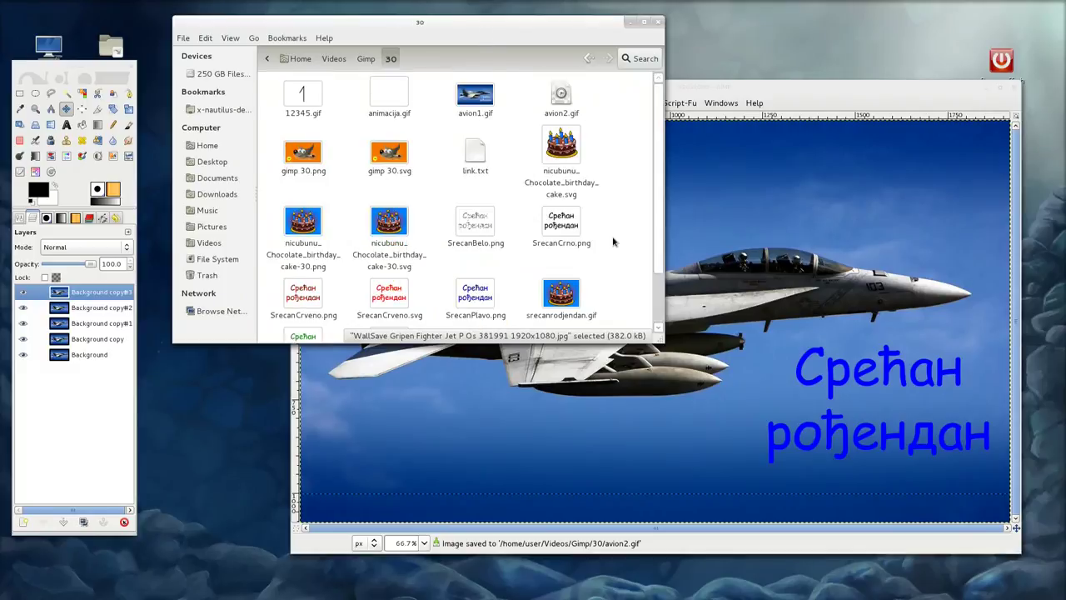
click(561, 95)
double_click(561, 96)
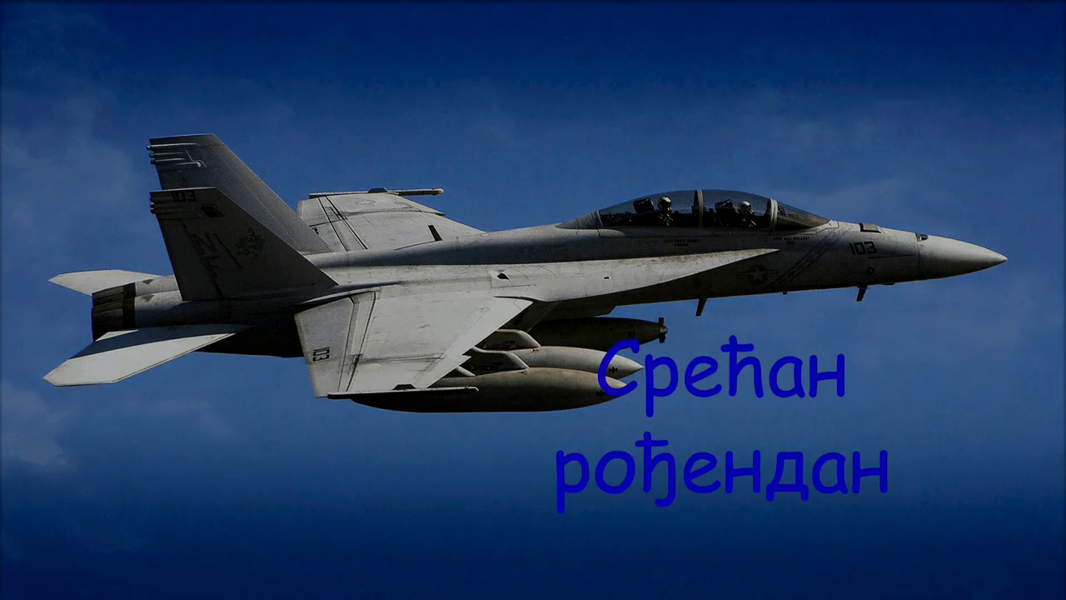
key(Escape)
click(925, 54)
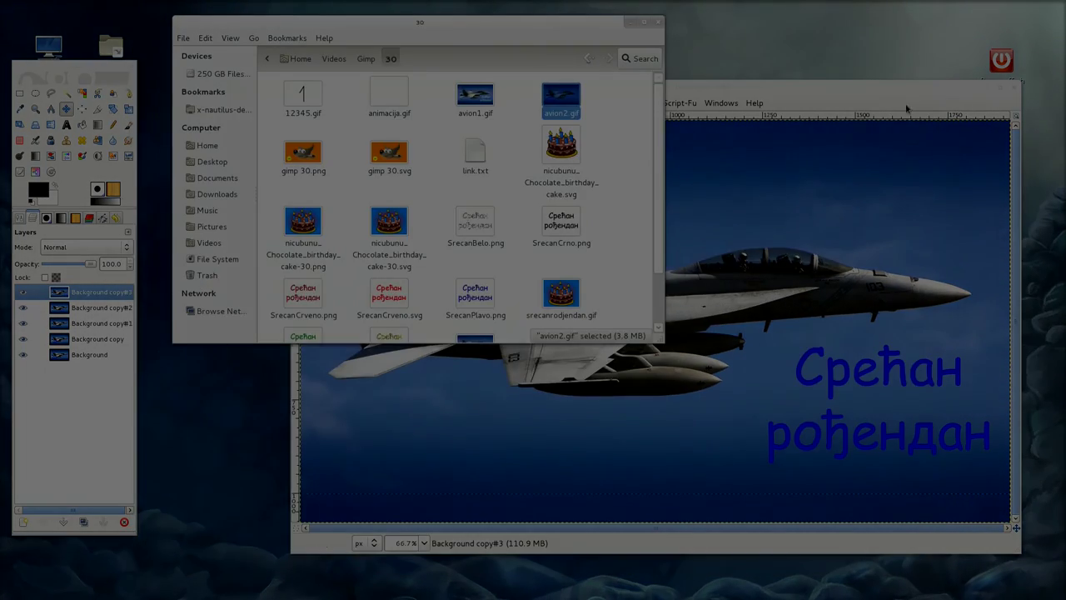